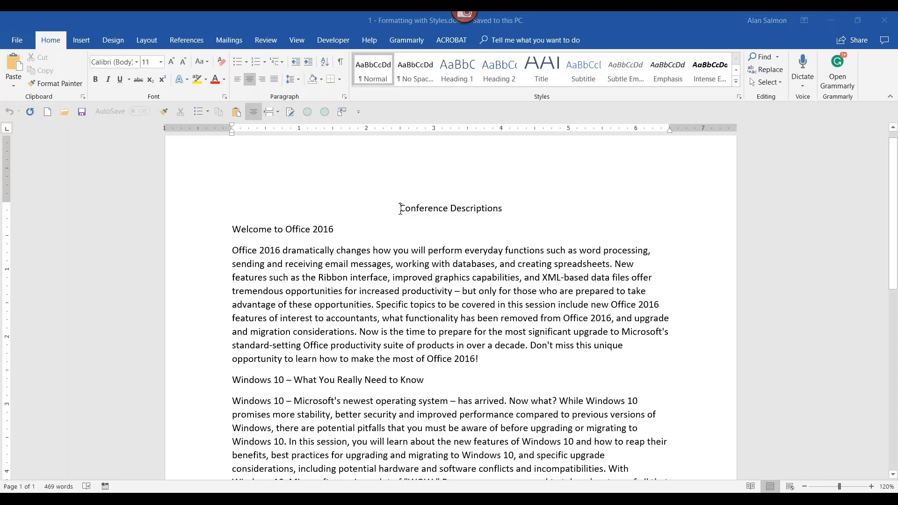
# Step: Apply the Title style to the "Conference Descriptions" line
pyautogui.moveTo(401, 209); pyautogui.dragTo(466, 214)
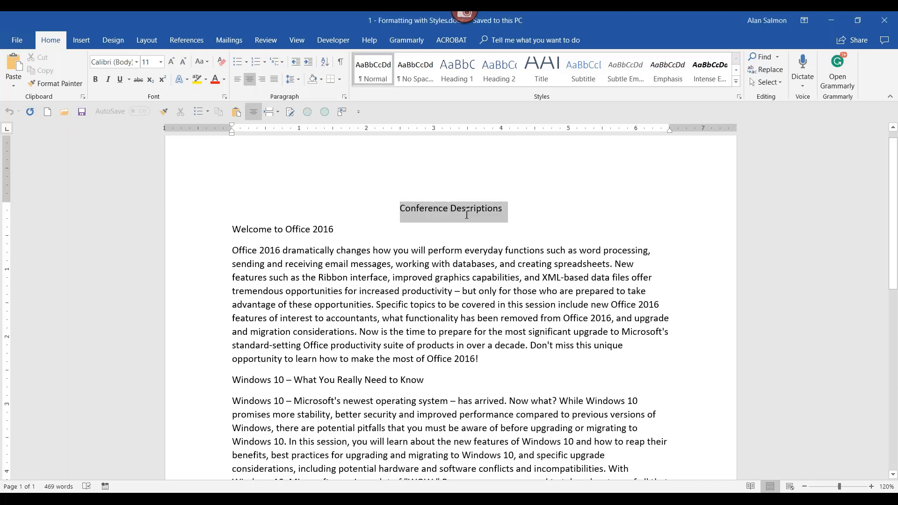
pyautogui.moveTo(486, 193)
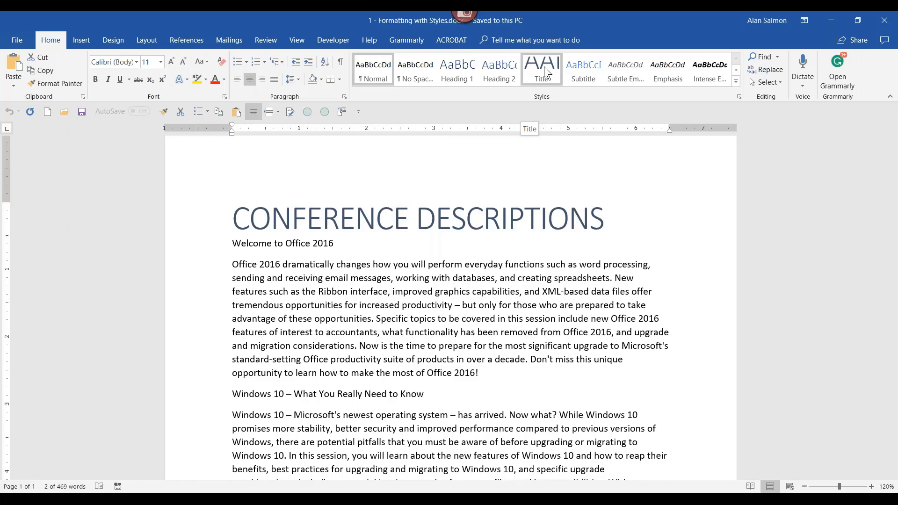
pyautogui.click(544, 72)
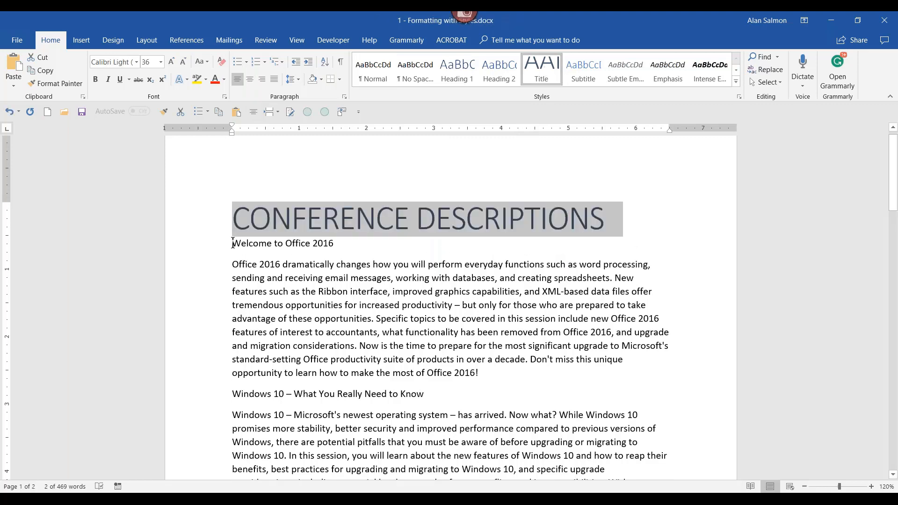
# Step: Apply the Heading 1 style to "Welcome to Office 2016" and "Windows 10 – What You Really Need to Know"
pyautogui.moveTo(233, 243); pyautogui.dragTo(335, 247)
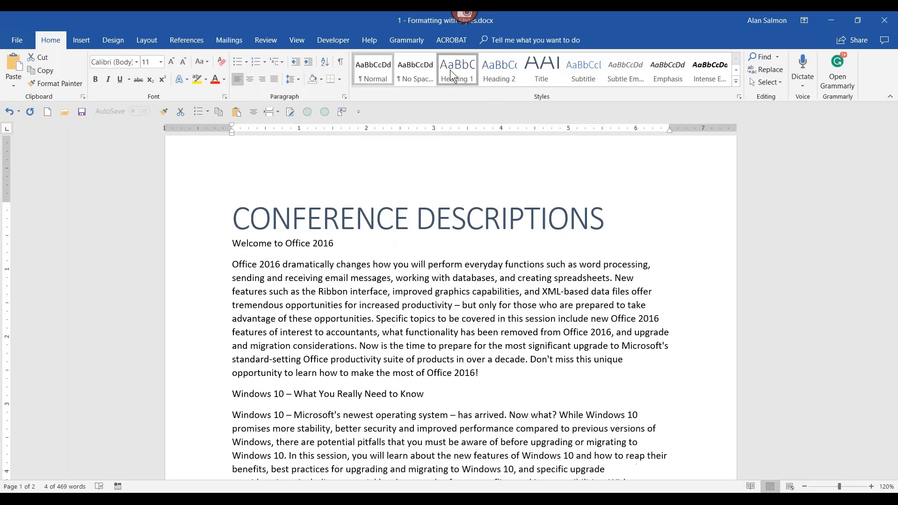
pyautogui.click(450, 69)
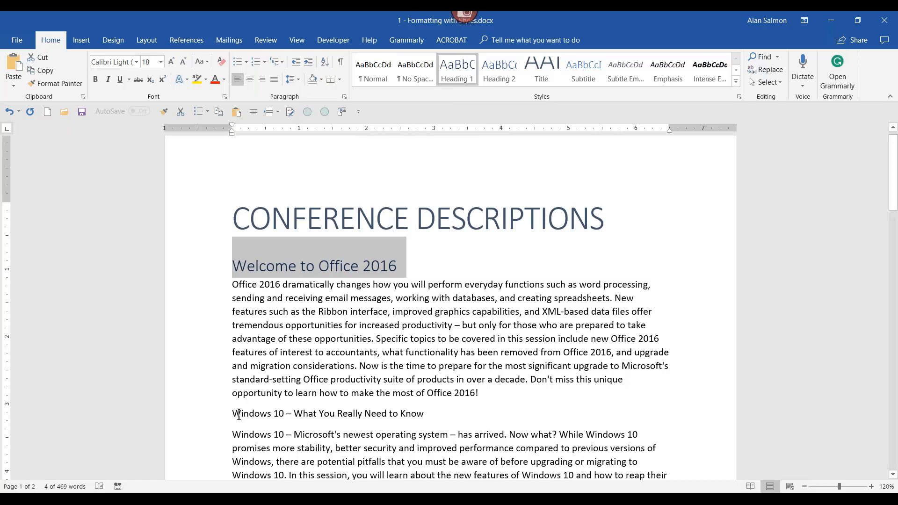
pyautogui.moveTo(232, 414); pyautogui.dragTo(424, 417)
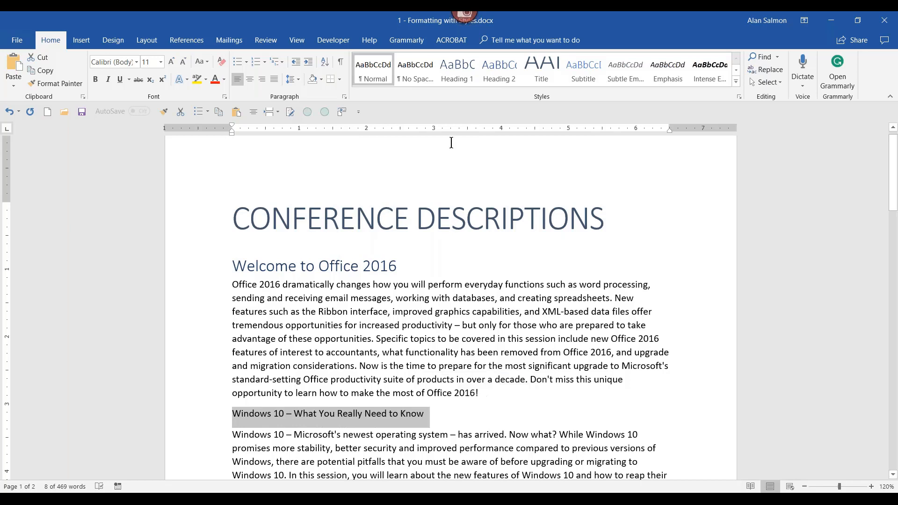
pyautogui.click(465, 80)
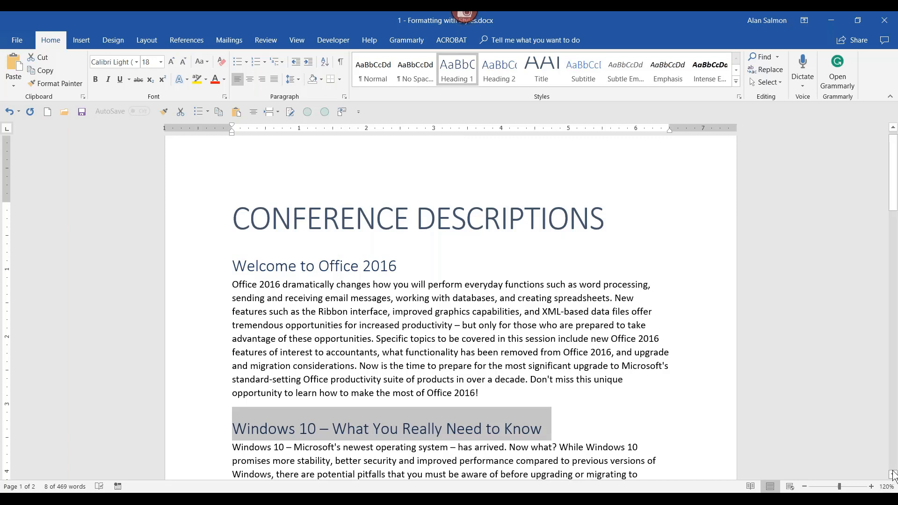
# Step: Apply the Heading 1 style to the "Budgeting and Forecasting Tools" line
pyautogui.scroll(-3, 893, 476)
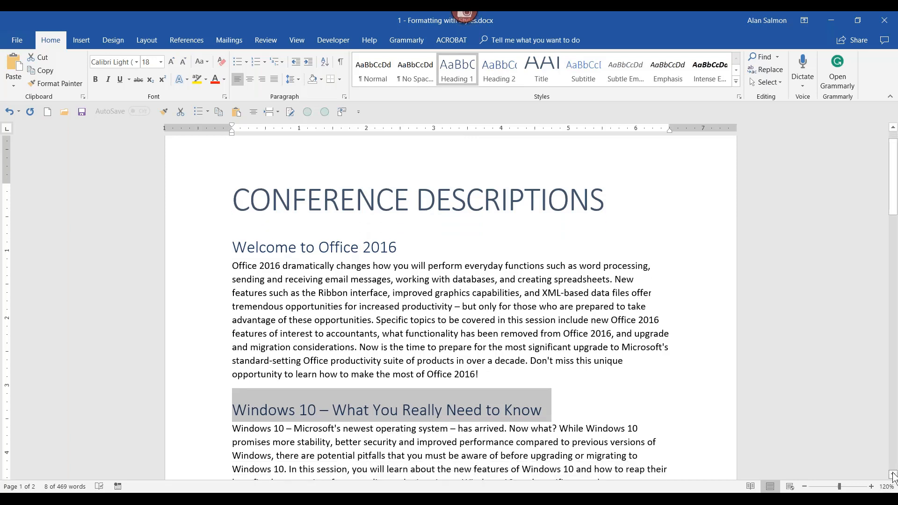
pyautogui.scroll(-3, 892, 476)
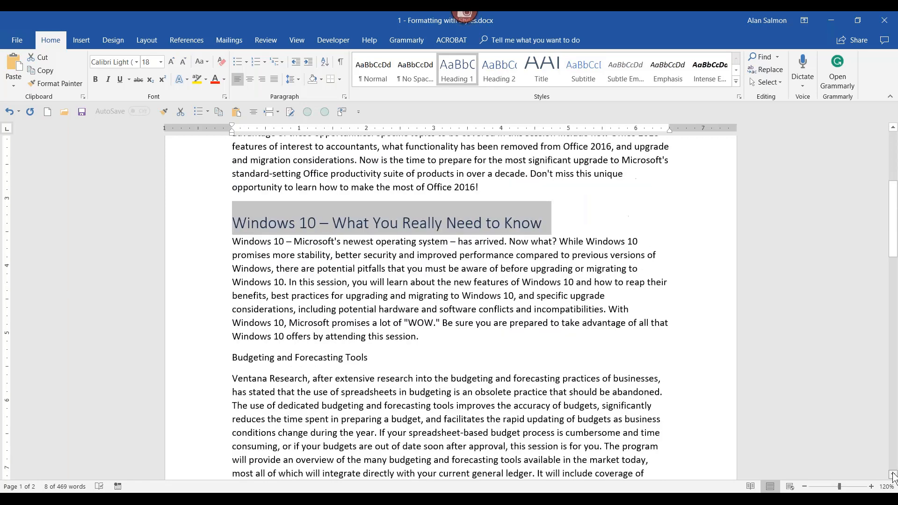
pyautogui.scroll(-3, 892, 476)
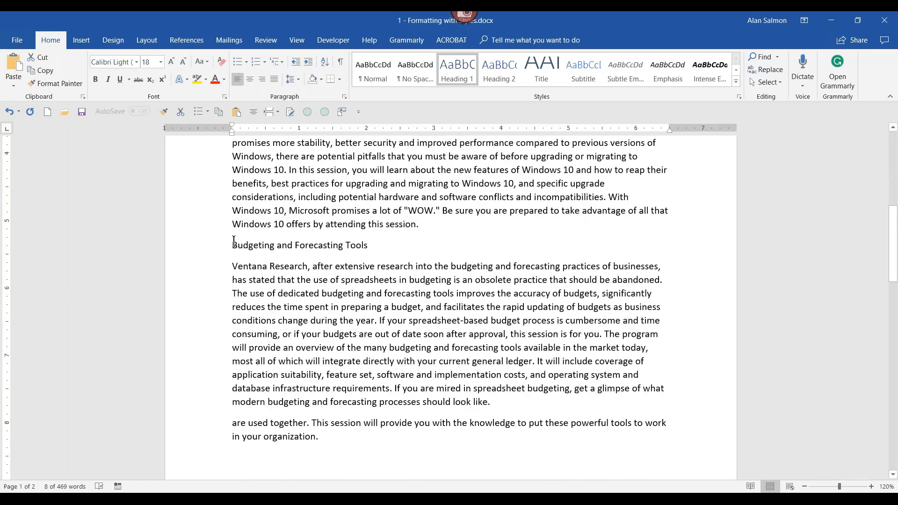
pyautogui.moveTo(233, 245); pyautogui.dragTo(365, 249)
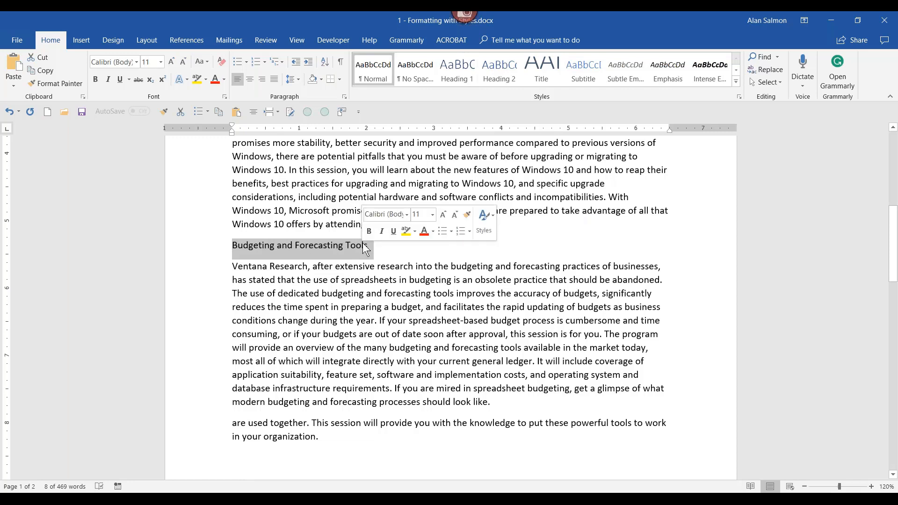
pyautogui.click(466, 79)
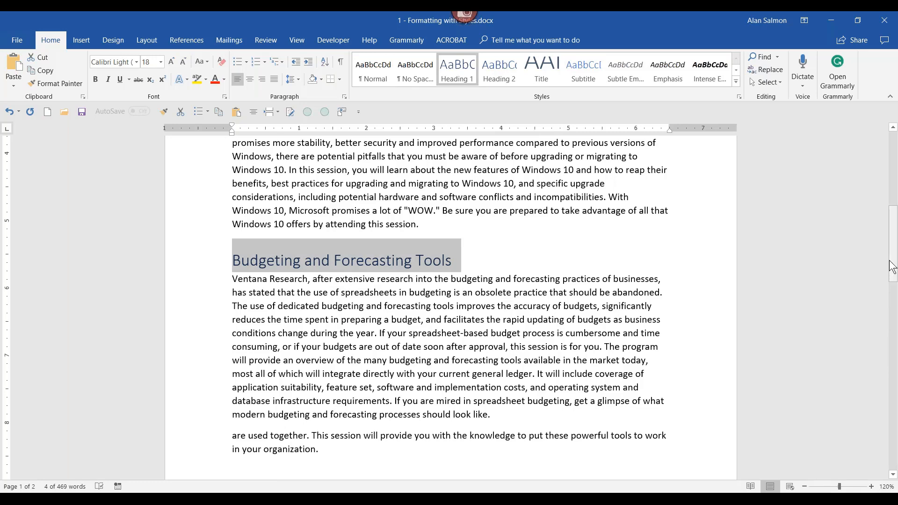
# Step: Select the "Conference Descriptions" title and modify the Title style to use the Automatic font color
pyautogui.moveTo(890, 258); pyautogui.dragTo(892, 187)
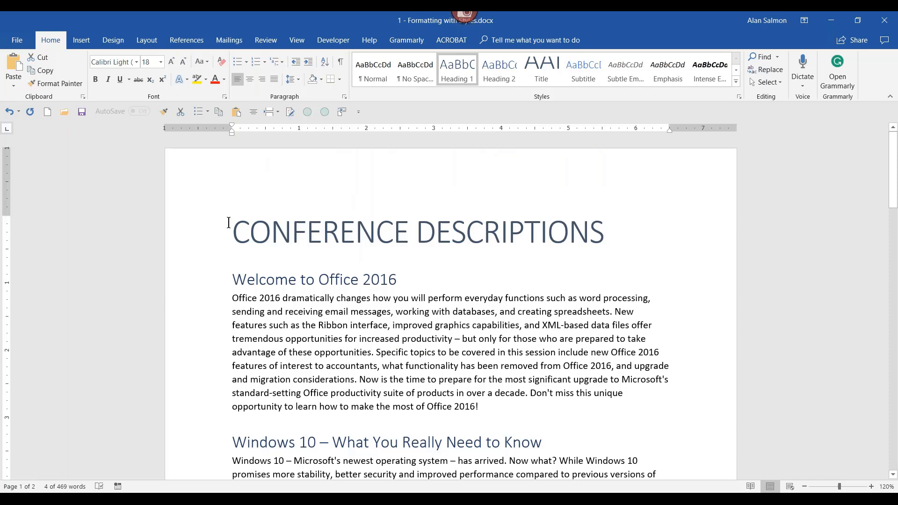
pyautogui.moveTo(235, 225); pyautogui.dragTo(512, 236)
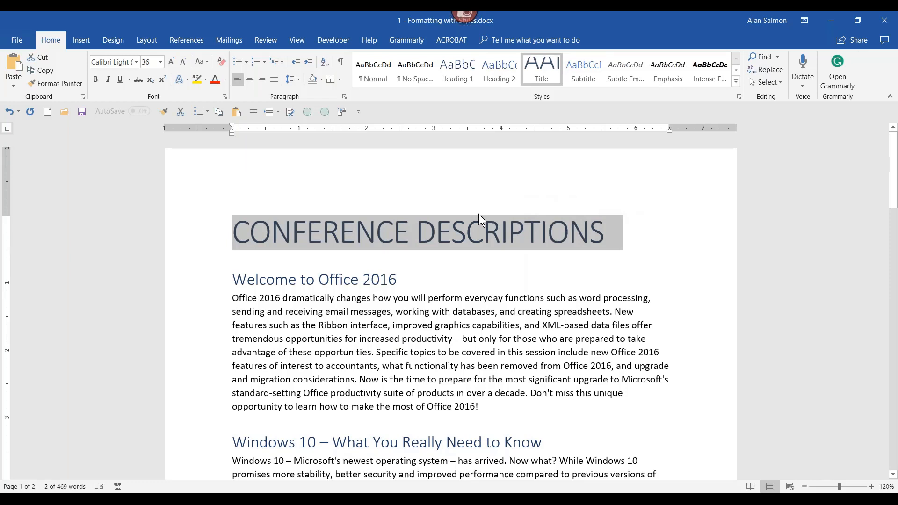
pyautogui.rightClick(539, 71)
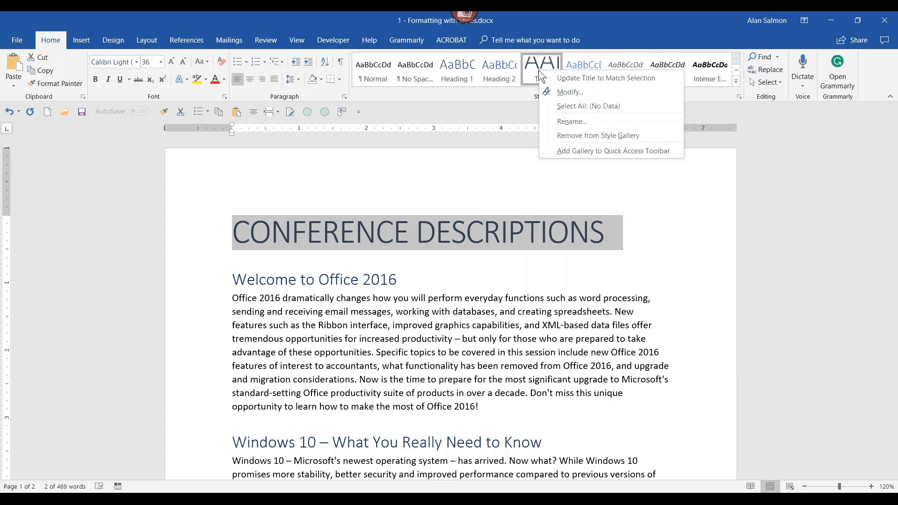
pyautogui.click(565, 91)
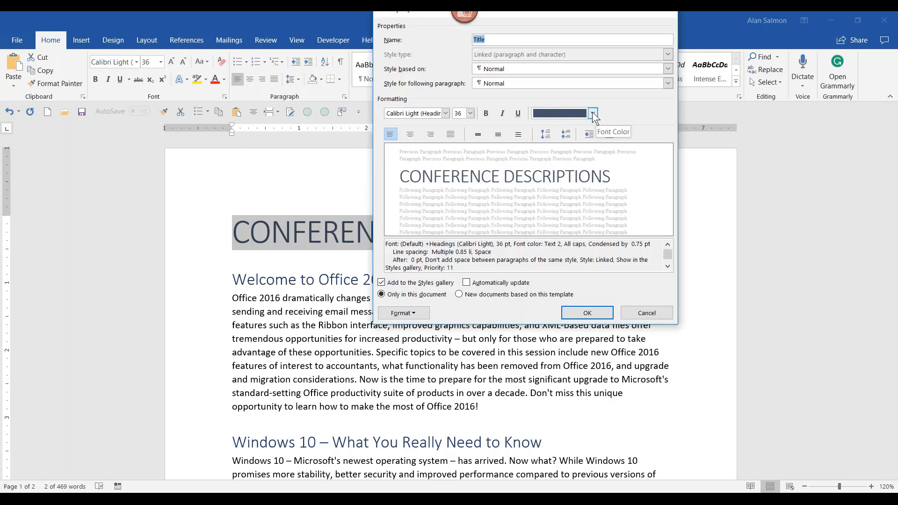
pyautogui.click(592, 112)
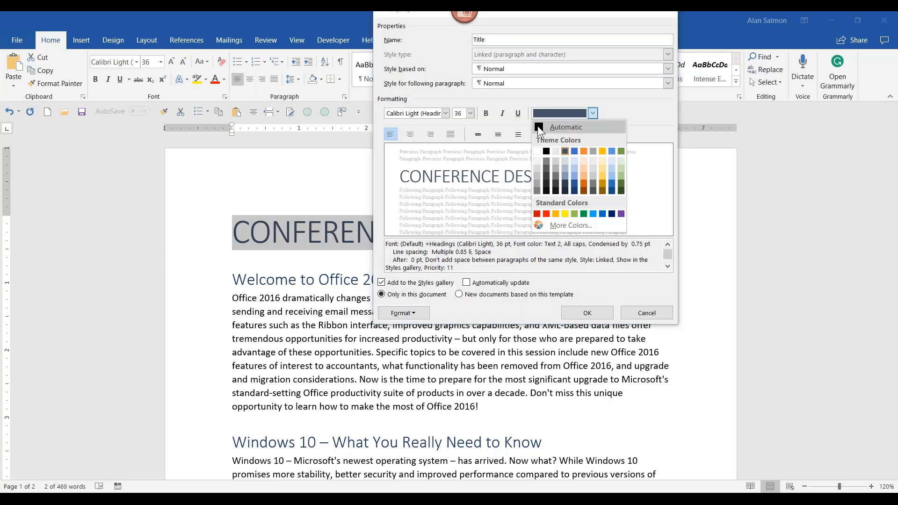
pyautogui.click(538, 125)
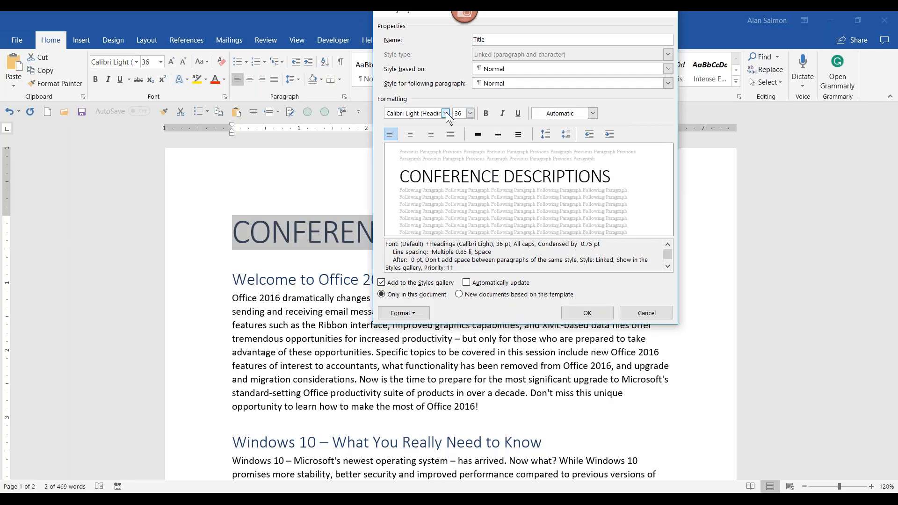
# Step: Set the Title style's font to Arial Black at 18 pt and accept the style changes
pyautogui.click(446, 113)
pyautogui.click(426, 152)
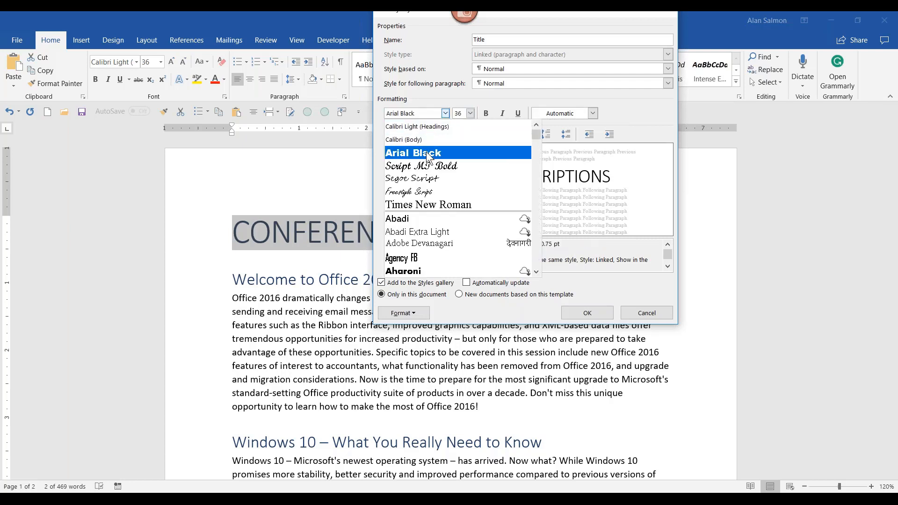
pyautogui.click(426, 152)
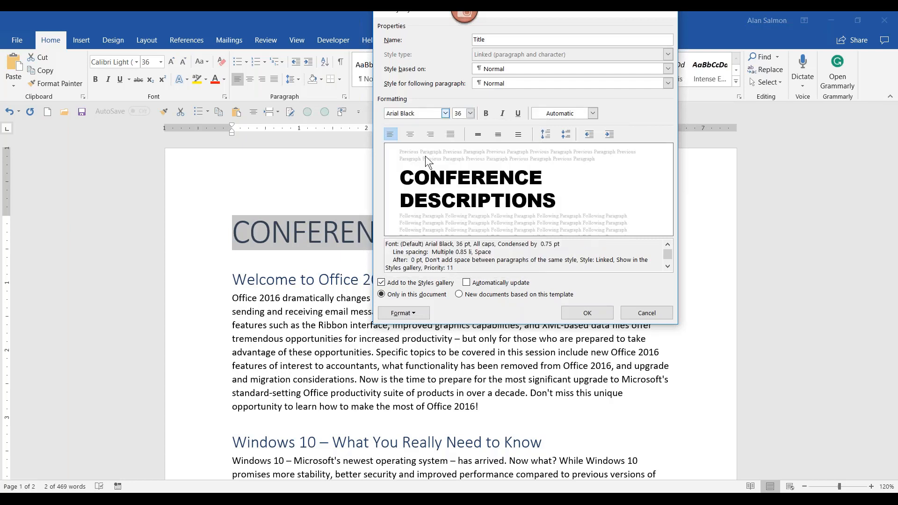
pyautogui.click(470, 111)
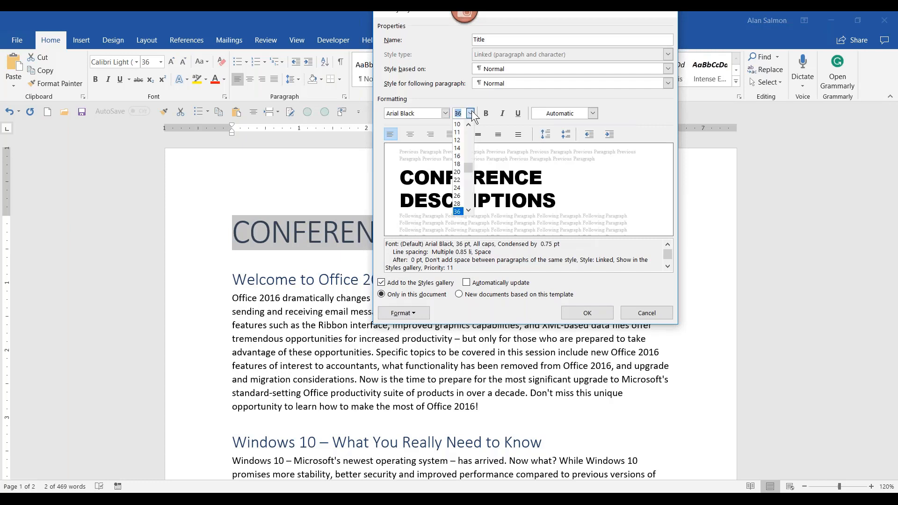
pyautogui.click(459, 164)
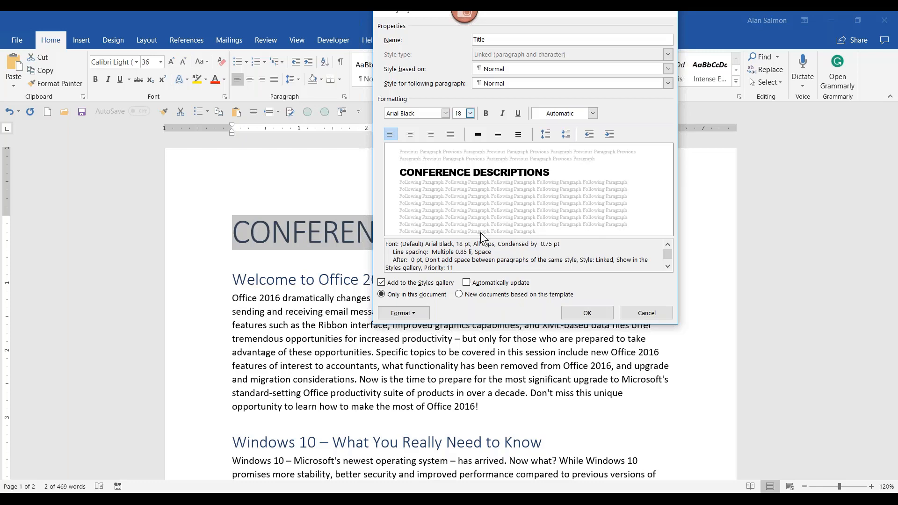
pyautogui.click(579, 310)
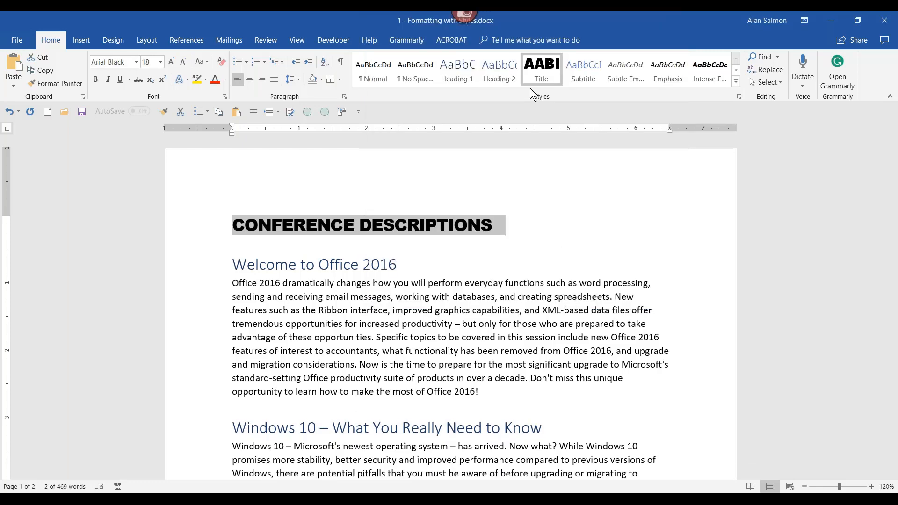
# Step: Modify the Title style to use centered paragraph alignment
pyautogui.rightClick(534, 68)
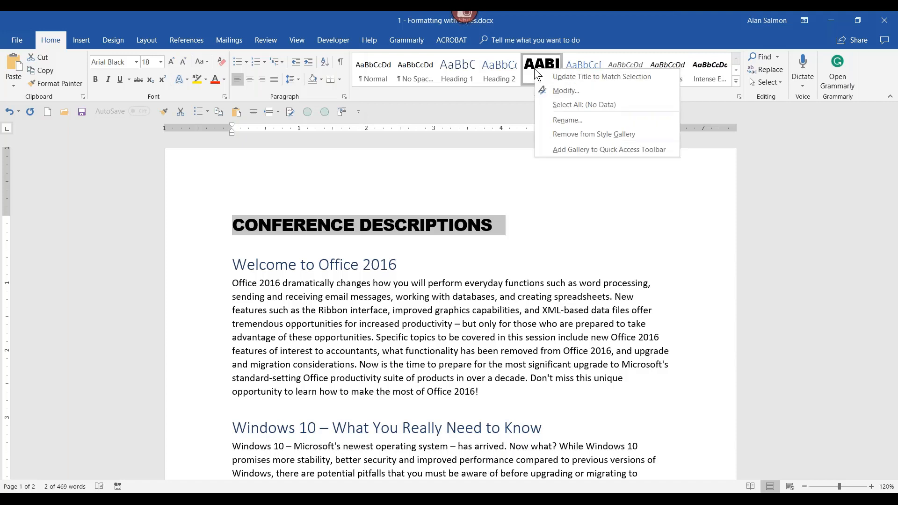
pyautogui.click(551, 87)
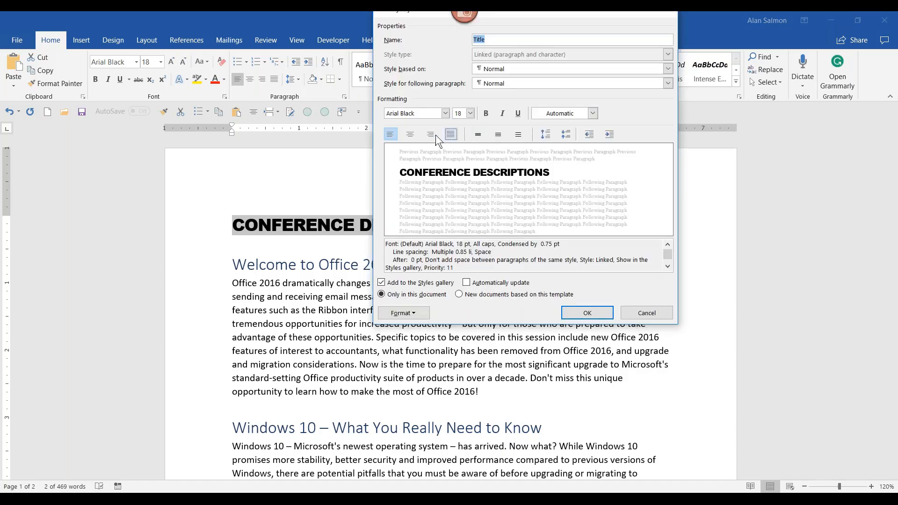
pyautogui.click(411, 135)
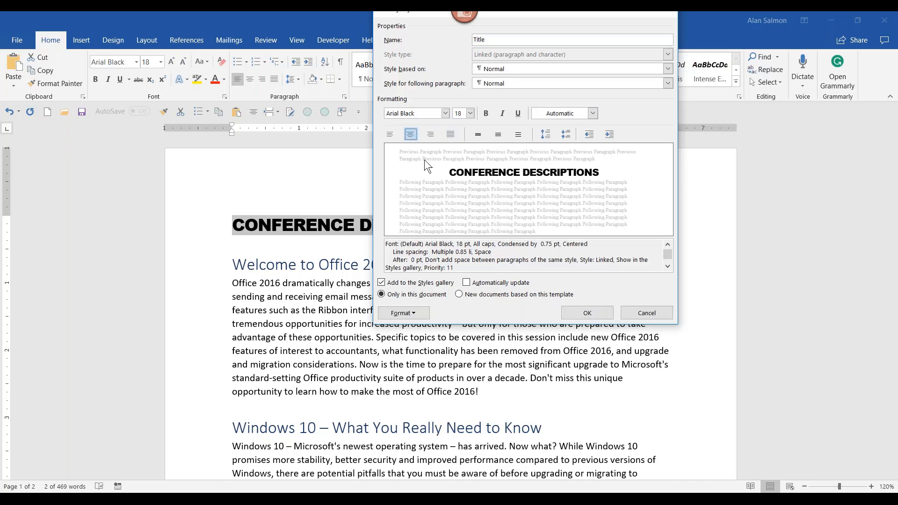
pyautogui.click(577, 320)
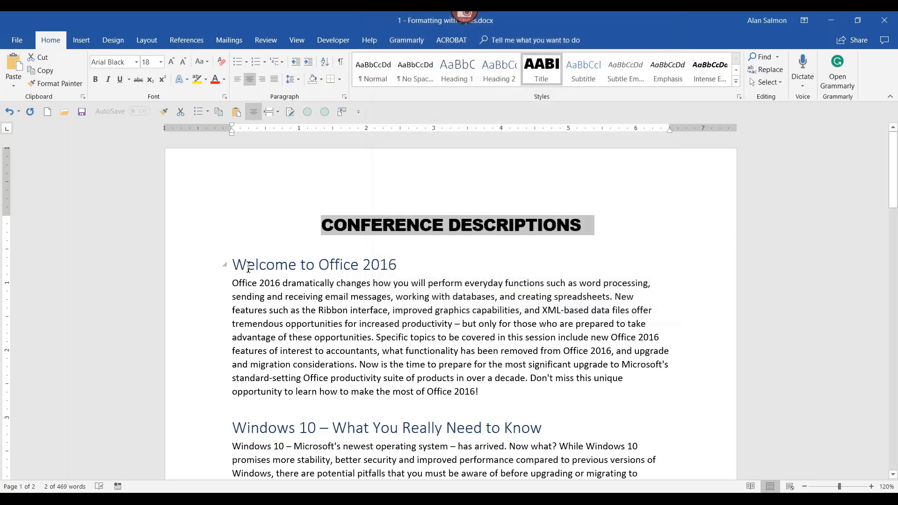
# Step: Select the "Welcome to Office 2016" heading and modify the Heading 1 style to use the black Text 1 font color
pyautogui.moveTo(232, 264); pyautogui.dragTo(383, 267)
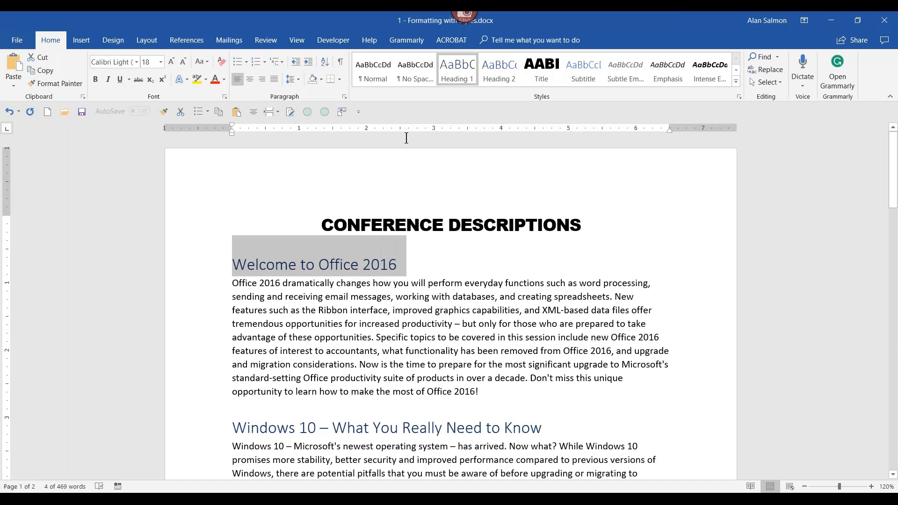
pyautogui.rightClick(452, 69)
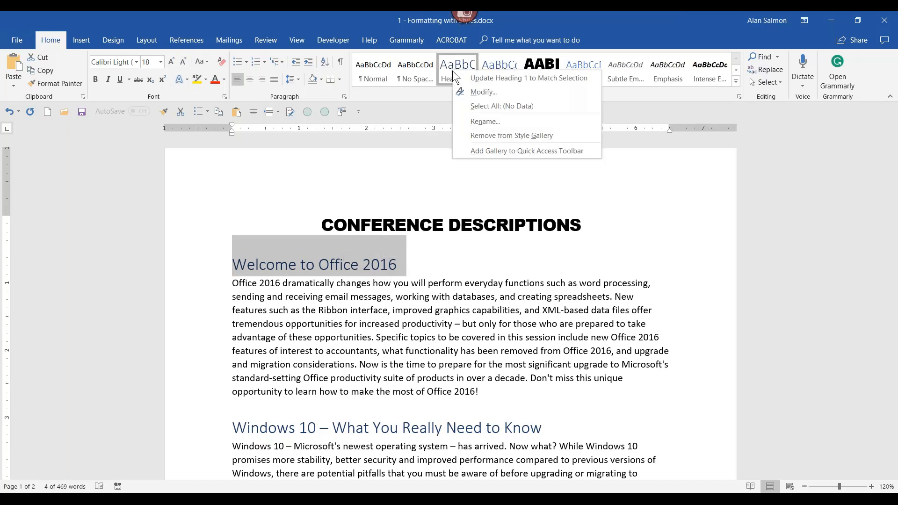
pyautogui.click(471, 90)
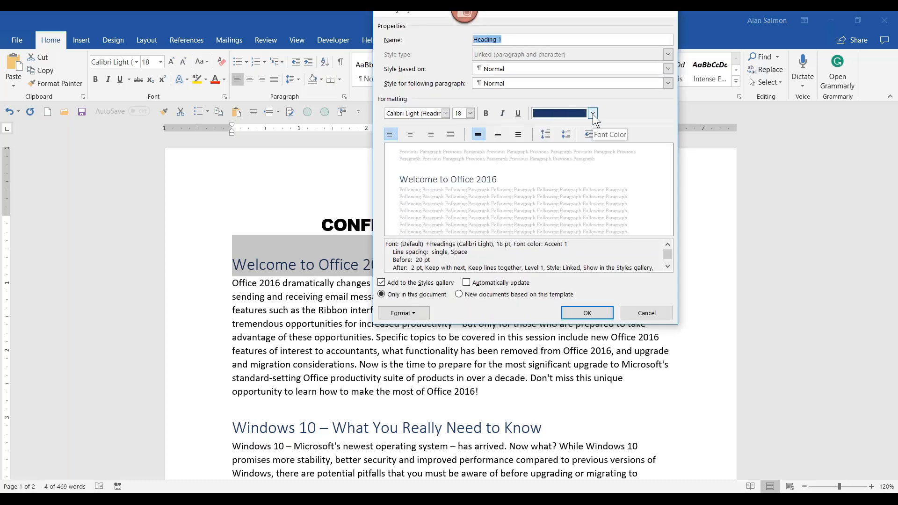
pyautogui.click(592, 114)
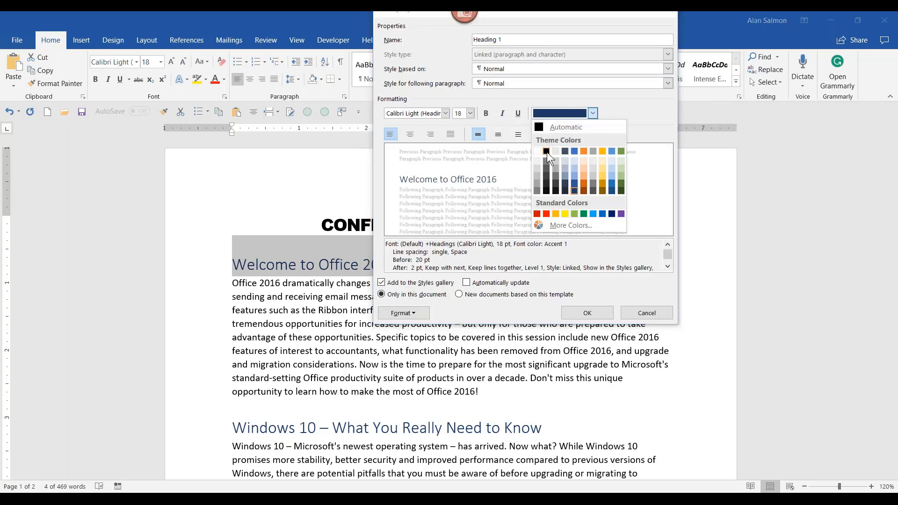
pyautogui.click(547, 153)
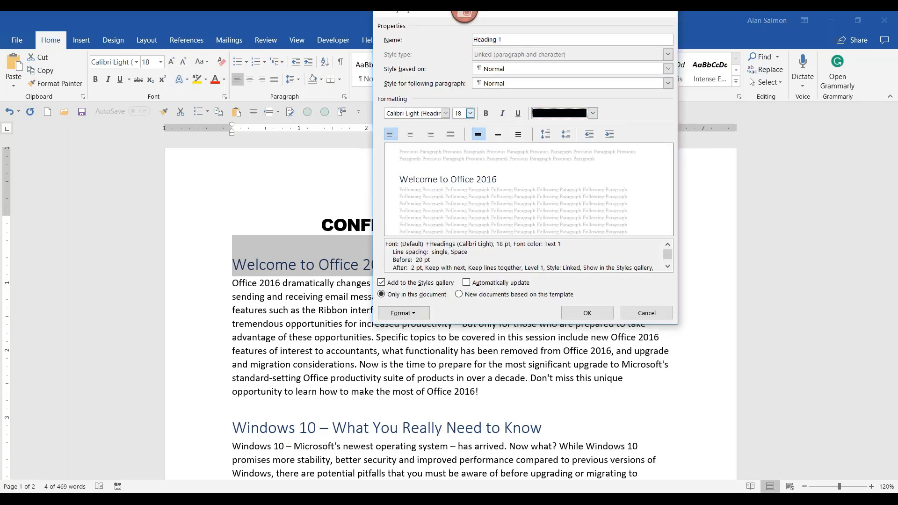
# Step: Set the Heading 1 style's font to Arial Black at 12 pt
pyautogui.click(445, 114)
pyautogui.click(438, 152)
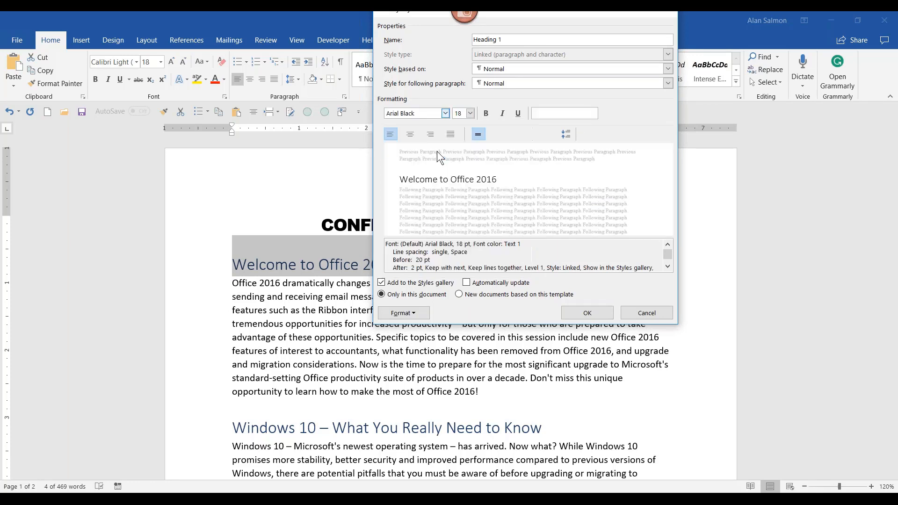
pyautogui.click(470, 114)
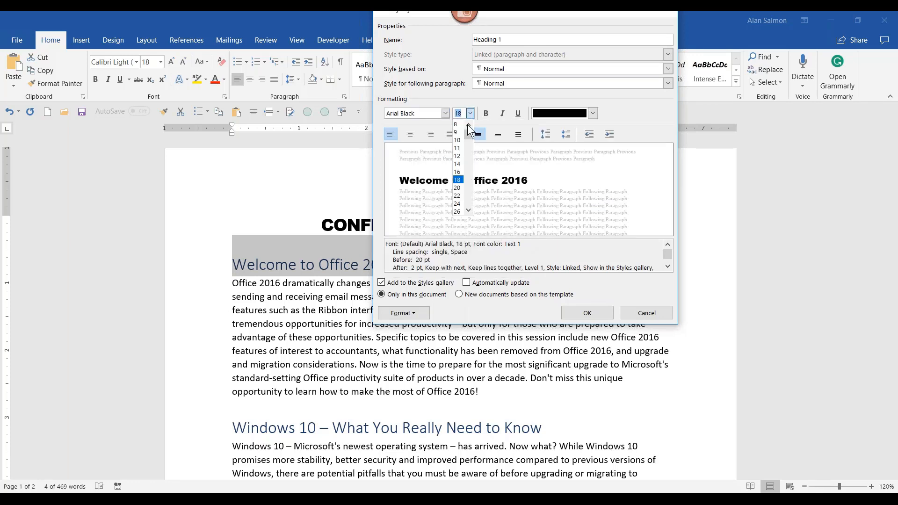
pyautogui.click(457, 158)
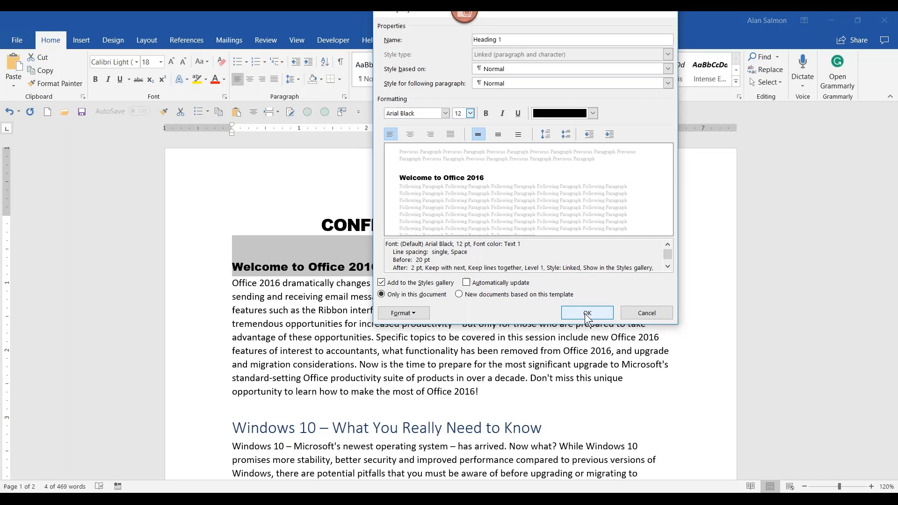
# Step: Accept the modified Heading 1 style so it applies throughout the conference descriptions document
pyautogui.click(587, 314)
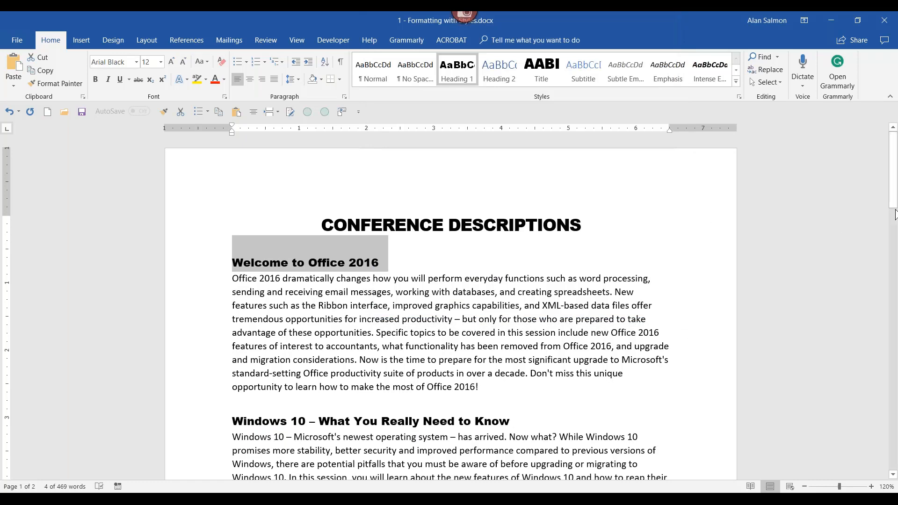
pyautogui.moveTo(894, 209)
pyautogui.mouseDown()
pyautogui.moveTo(895, 286)
pyautogui.moveTo(893, 206)
pyautogui.mouseUp()
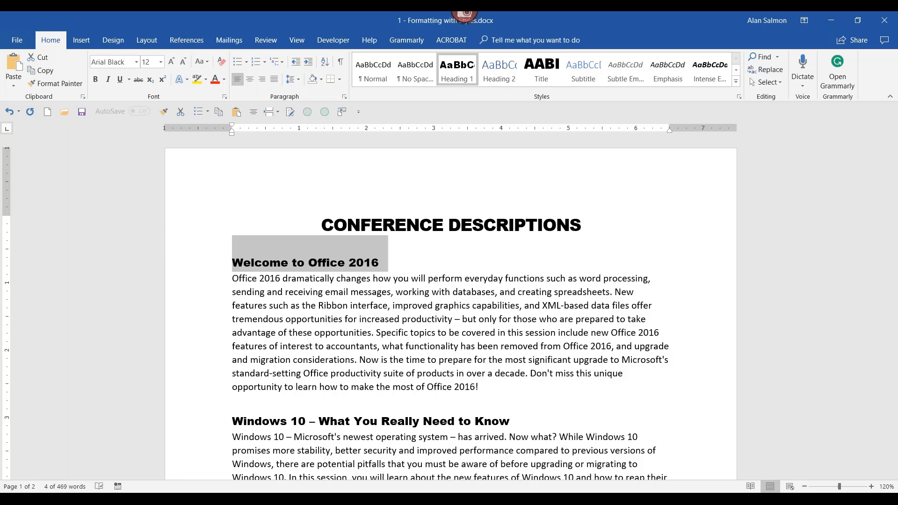
# Step: Switch to the "2 - Updating the Normal File" document and enter the line "Using the normal format"
pyautogui.moveTo(173, 491)
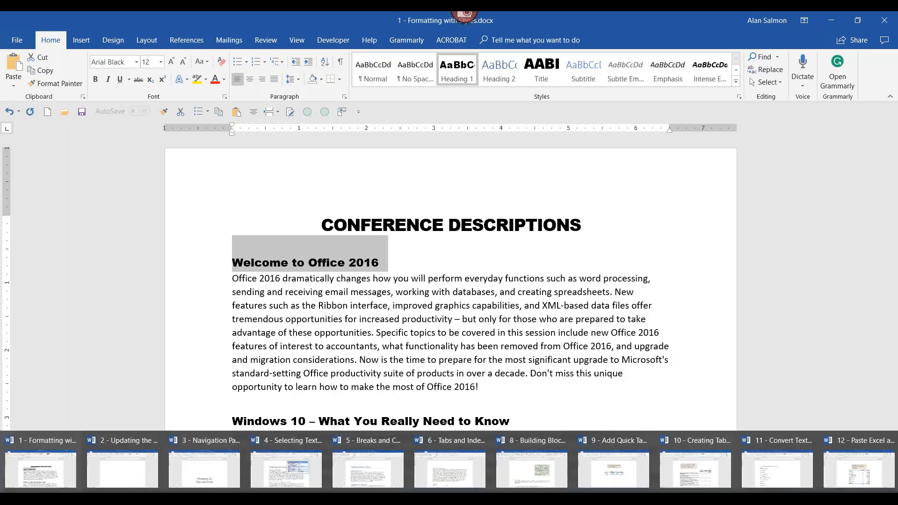
pyautogui.click(134, 461)
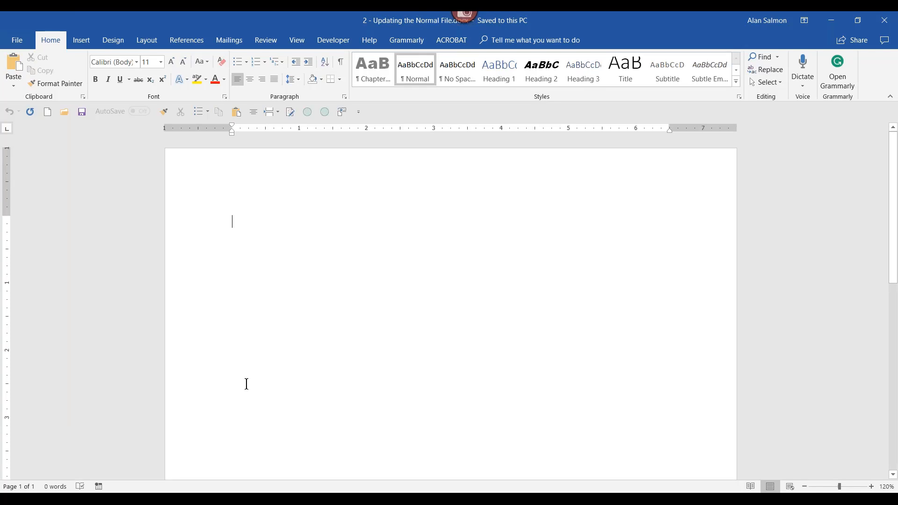
pyautogui.write('Using ')
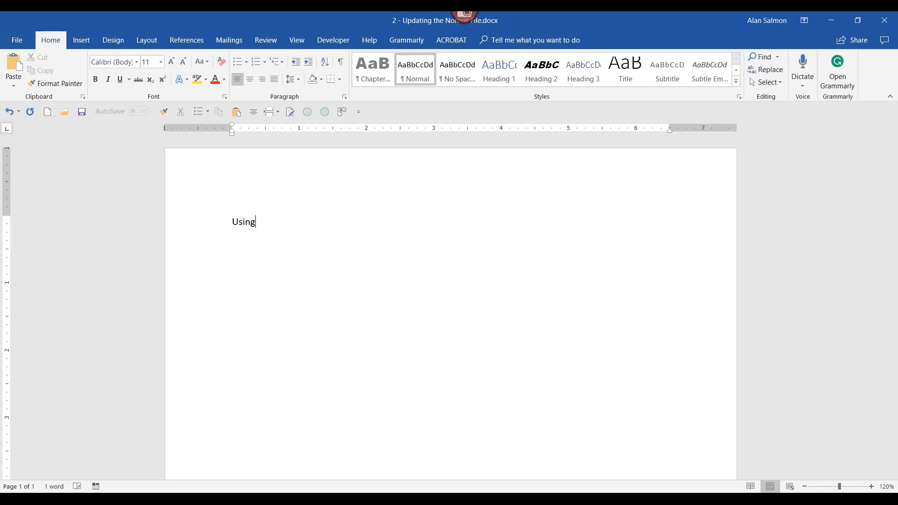
pyautogui.write('the normal')
pyautogui.write('format')
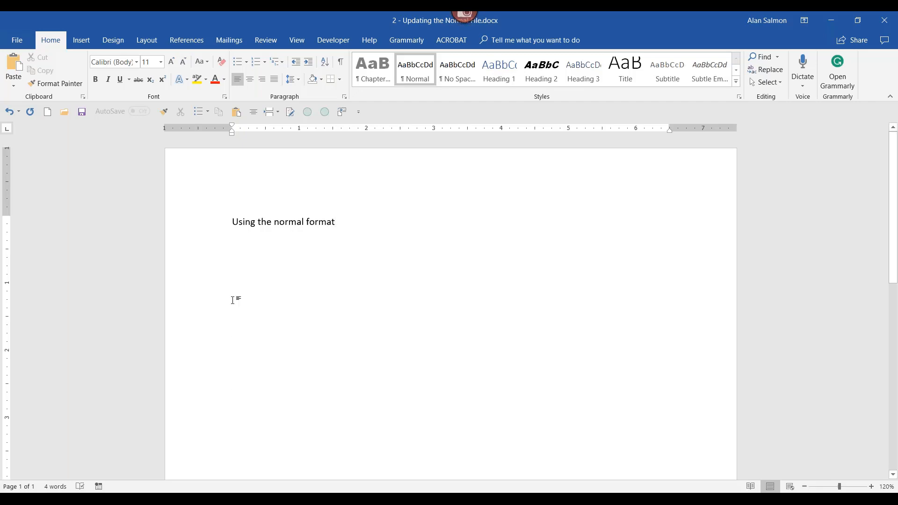
# Step: Apply Heading 1 to the "Using the normal format" line and modify that style to Automatic font color and Arial Black
pyautogui.moveTo(231, 222); pyautogui.dragTo(346, 223)
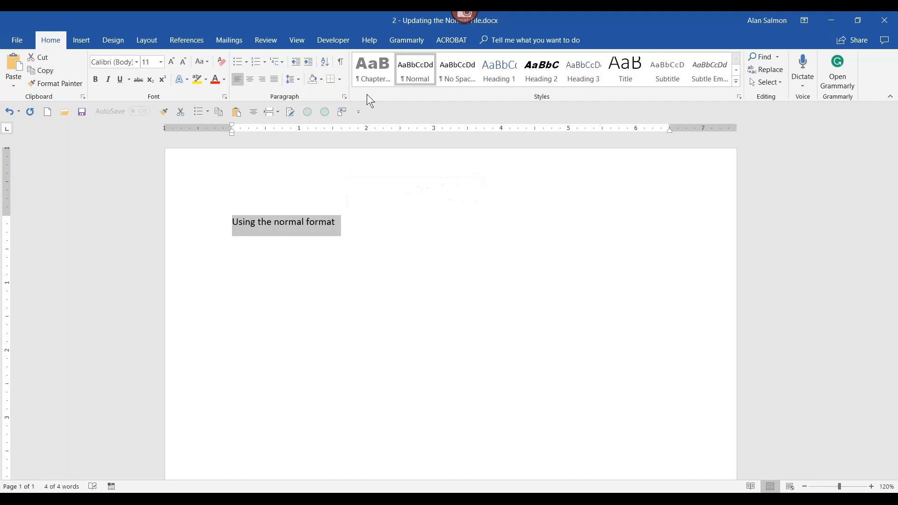
pyautogui.click(500, 69)
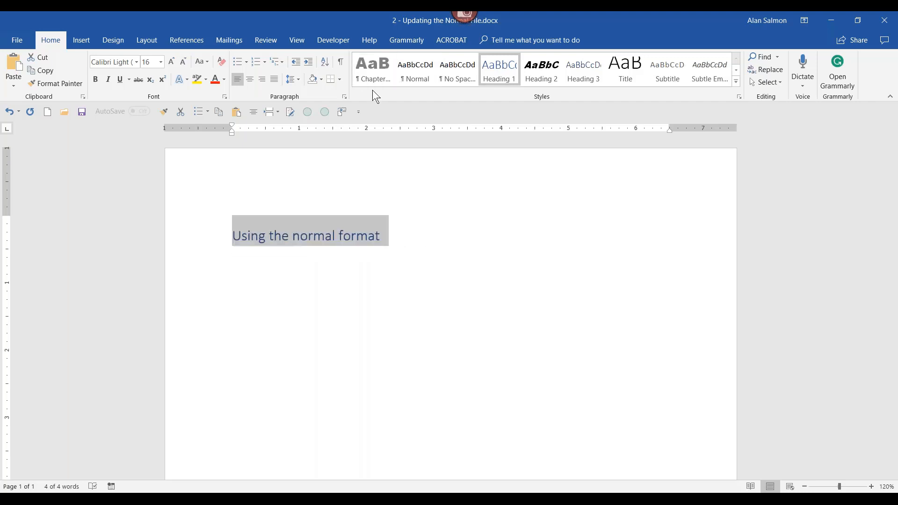
pyautogui.rightClick(499, 65)
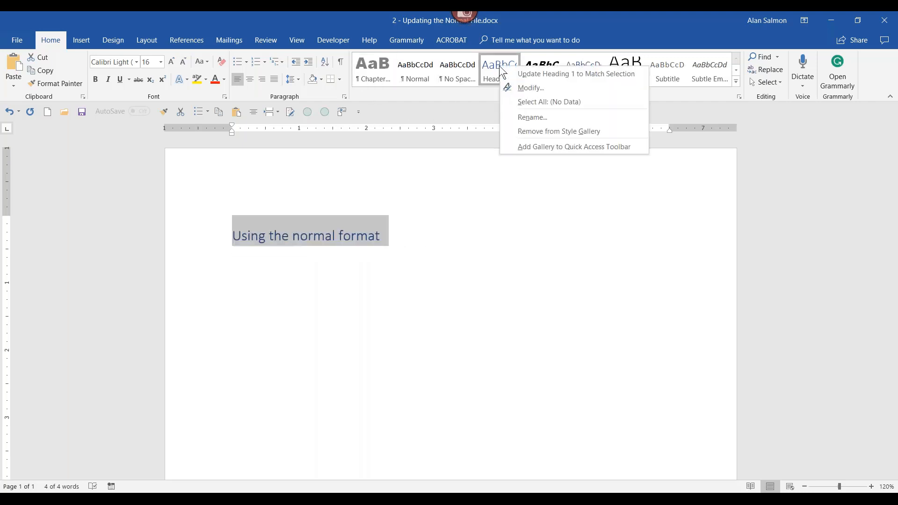
pyautogui.click(524, 88)
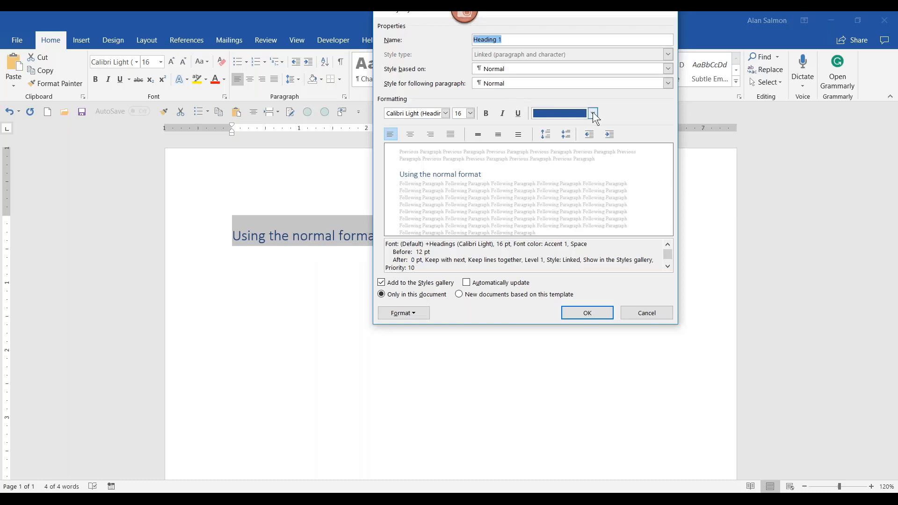
pyautogui.click(592, 113)
pyautogui.click(541, 125)
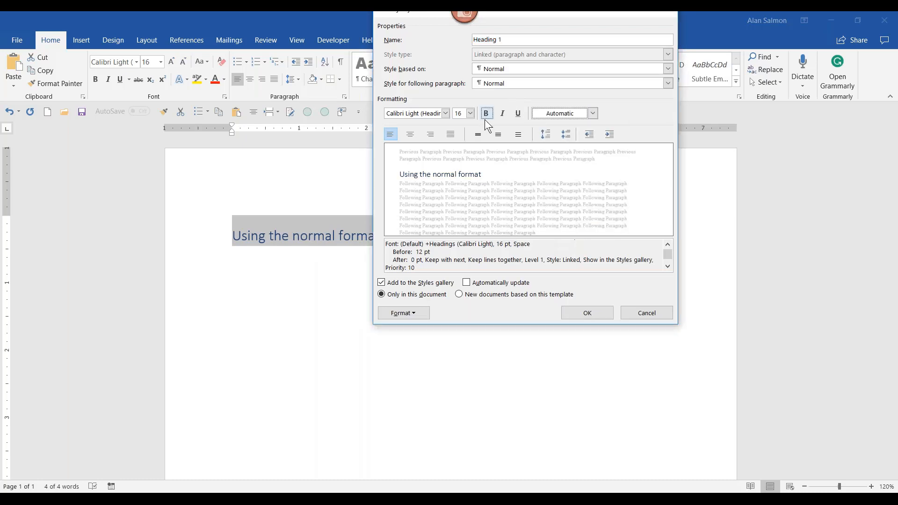
pyautogui.click(444, 113)
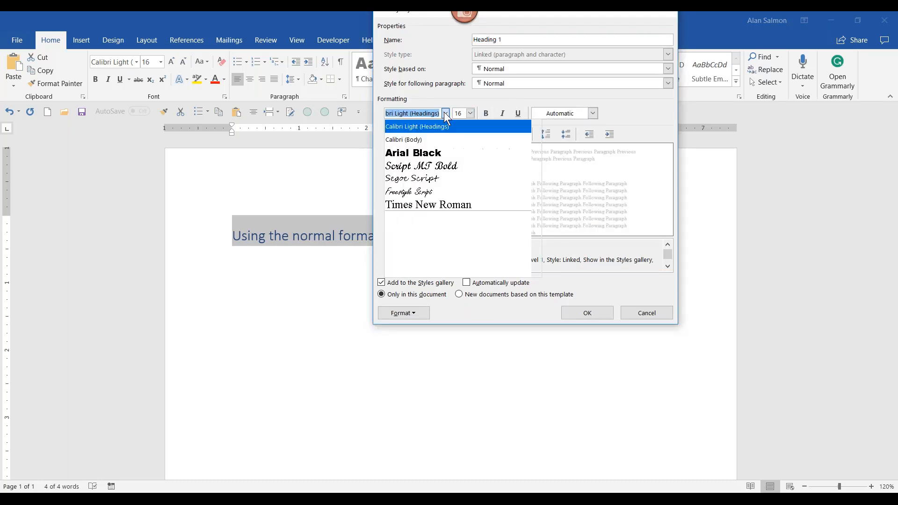
pyautogui.click(432, 153)
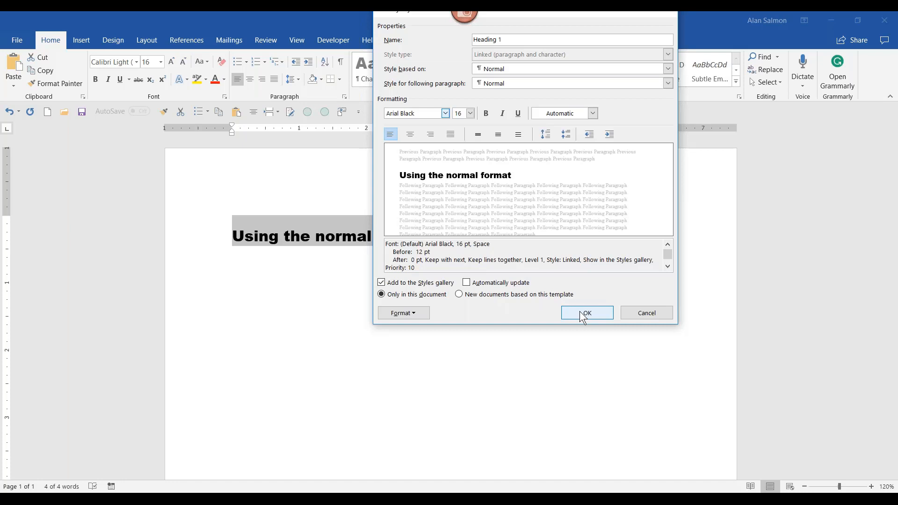
# Step: Make the Heading 1 style changes apply to new documents based on this template and accept them
pyautogui.click(381, 294)
pyautogui.click(459, 295)
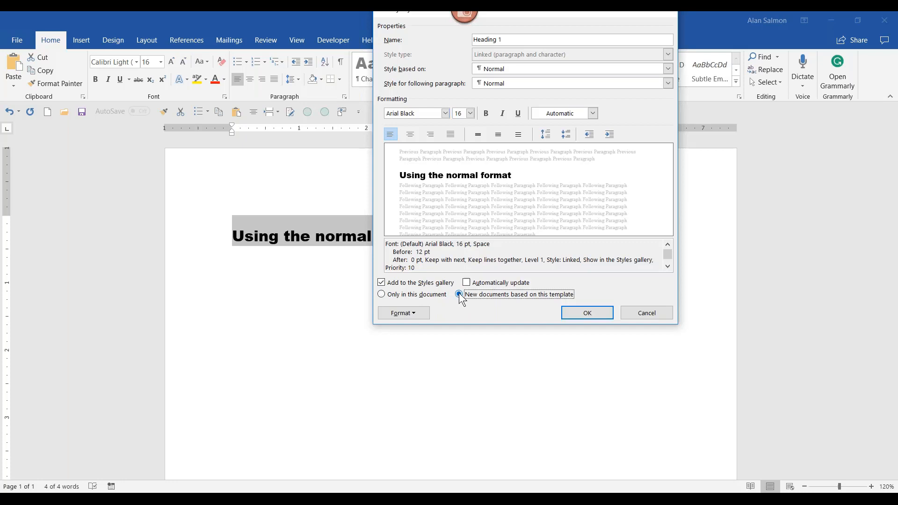
pyautogui.click(590, 313)
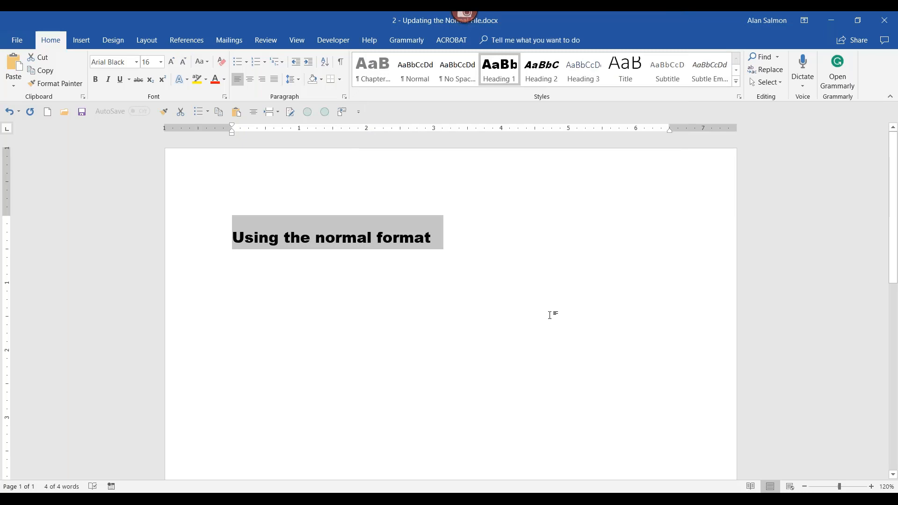
# Step: Create a new blank document and enter the line "Changing the normal template in my new documents - starting now"
pyautogui.hotkey('ctrl', 'n')
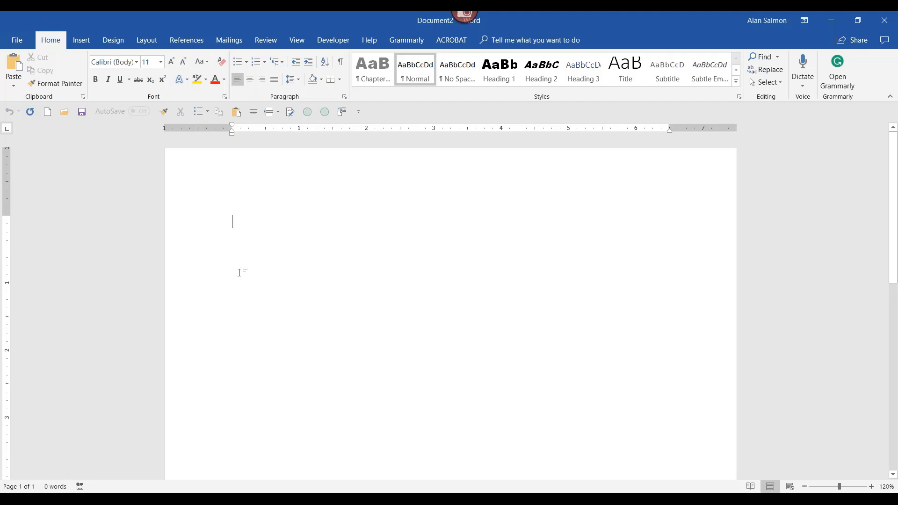
pyautogui.write('C')
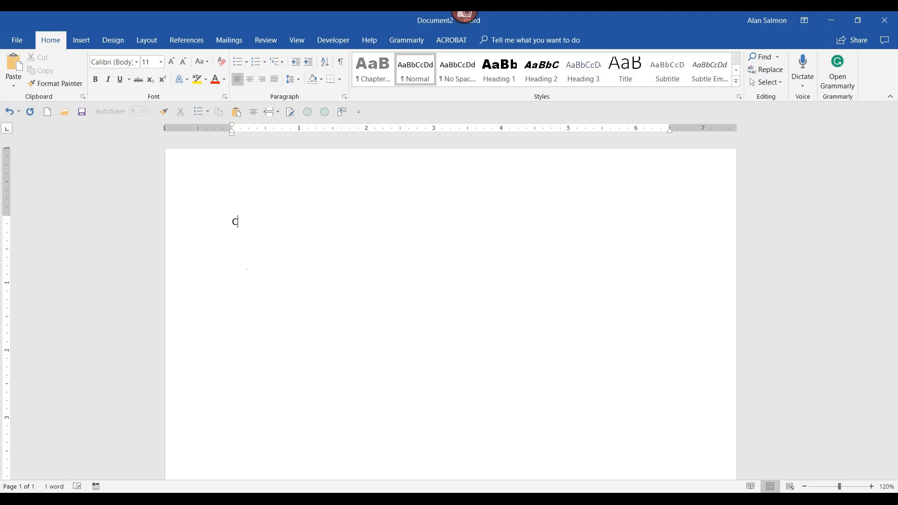
pyautogui.write('hanging the normal t')
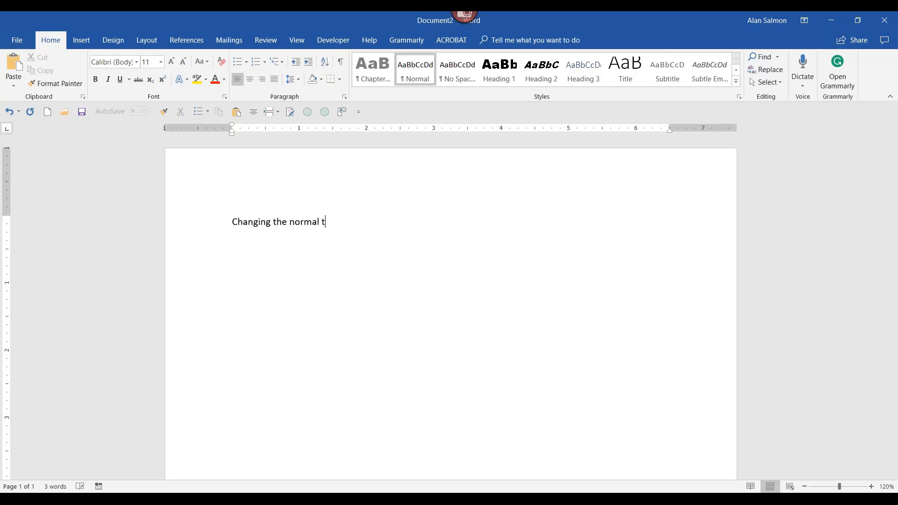
pyautogui.write('emplate in my new docuem')
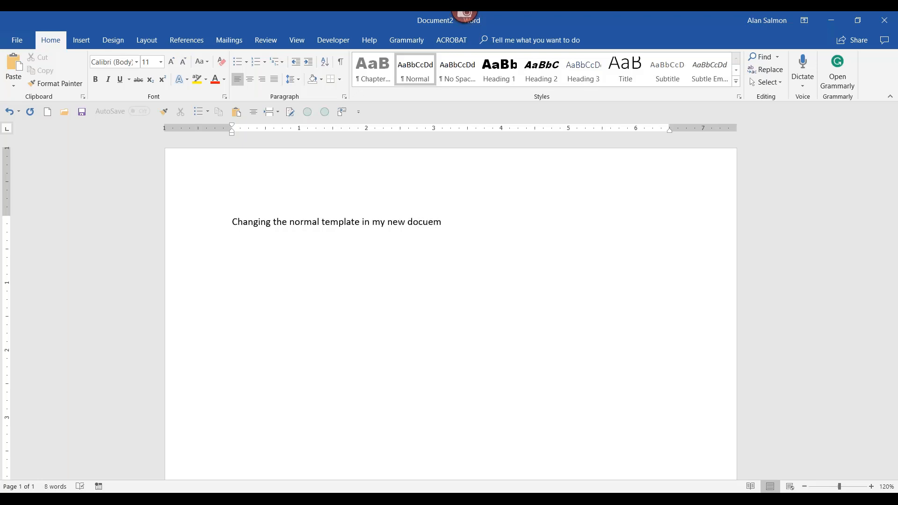
pyautogui.press('BackSpace')
pyautogui.press('BackSpace')
pyautogui.write('ments -  starting now')
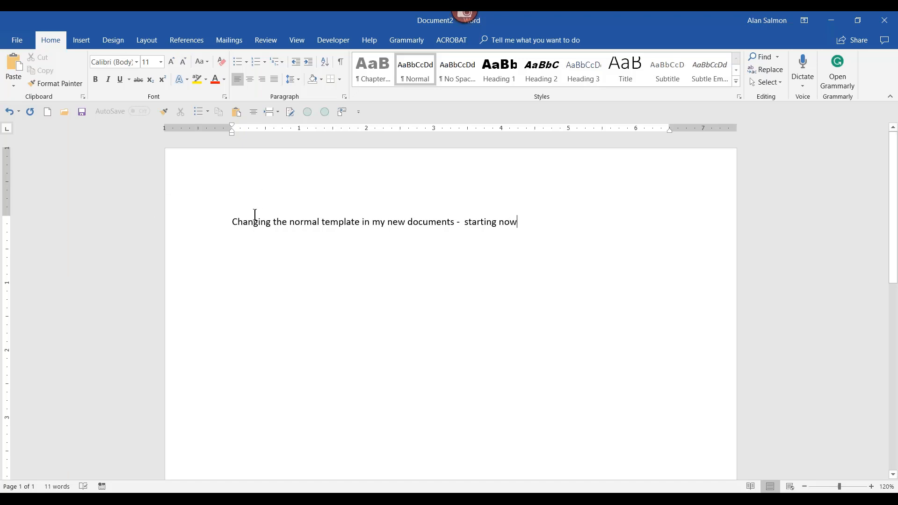
# Step: Apply the Heading 1 style to the new document's line and review the style's modification settings without changing them
pyautogui.moveTo(249, 220); pyautogui.dragTo(503, 207)
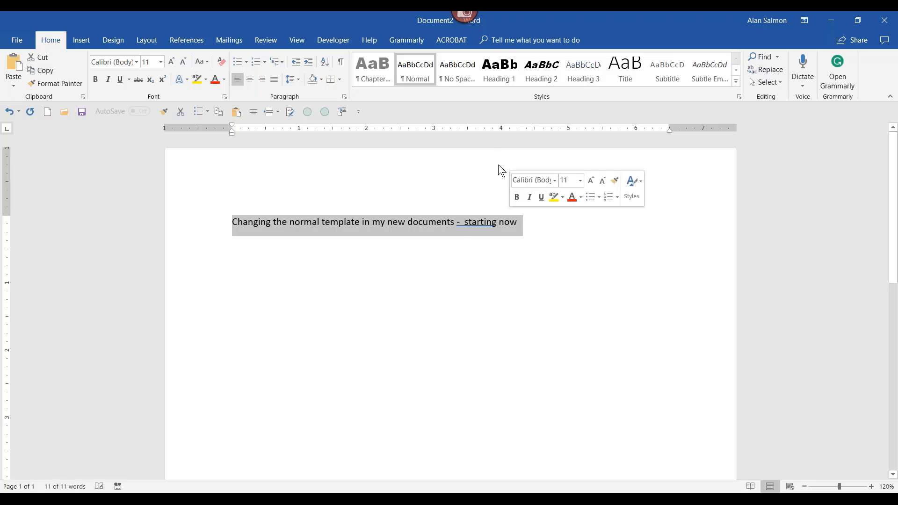
pyautogui.click(501, 79)
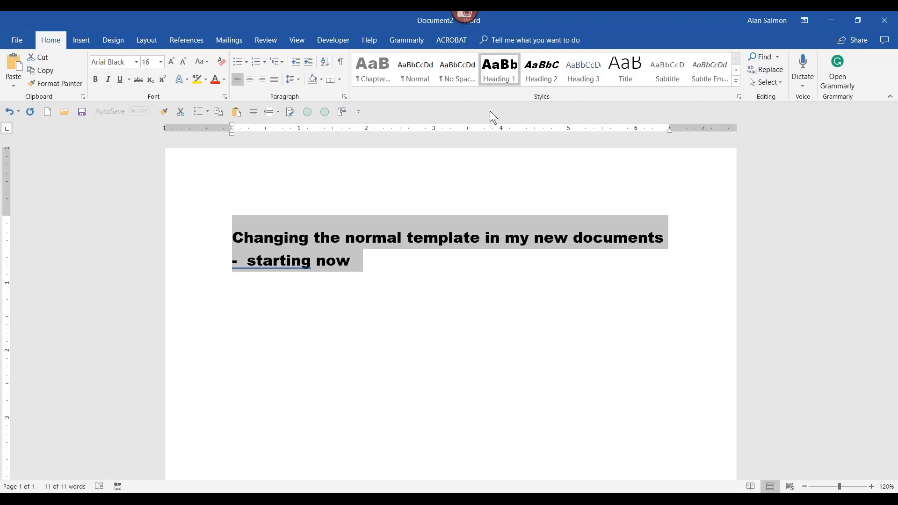
pyautogui.rightClick(499, 75)
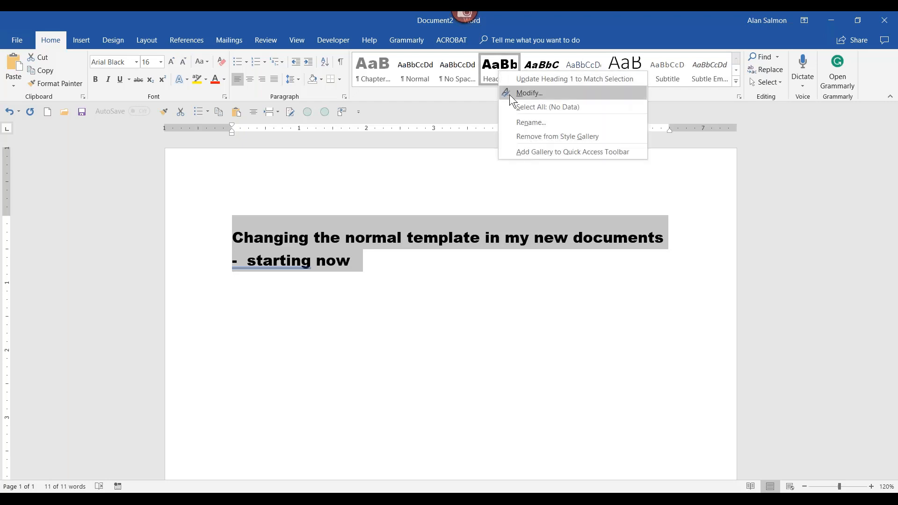
pyautogui.click(521, 94)
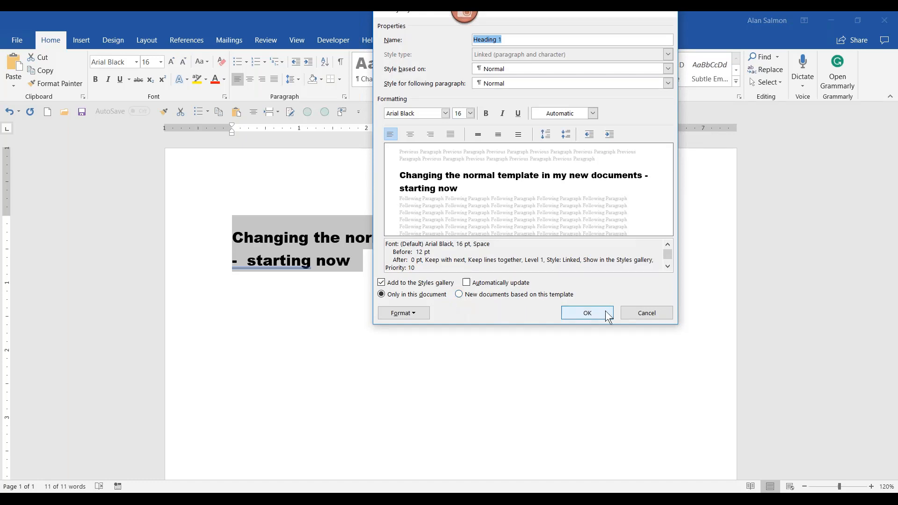
pyautogui.click(643, 312)
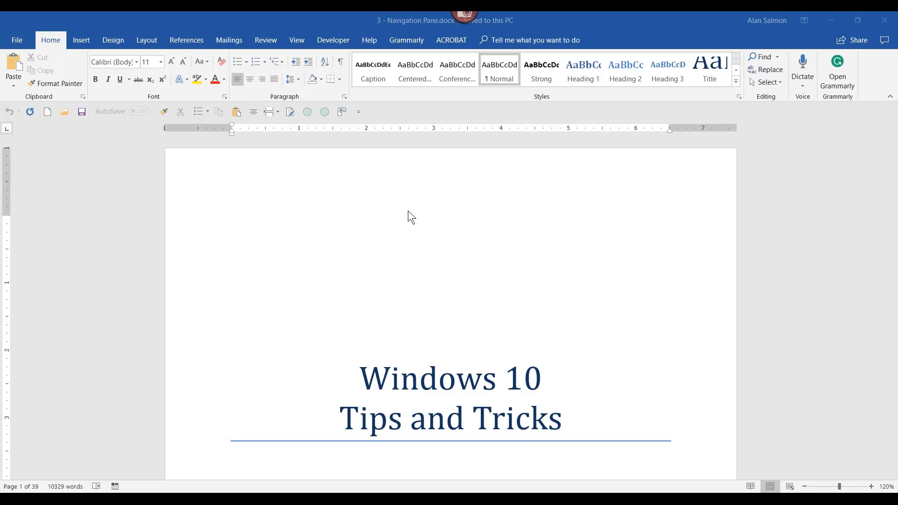
# Step: Show the Navigation Pane in the "3 - Navigation Pane" document and widen it to fit the full heading names
pyautogui.click(299, 41)
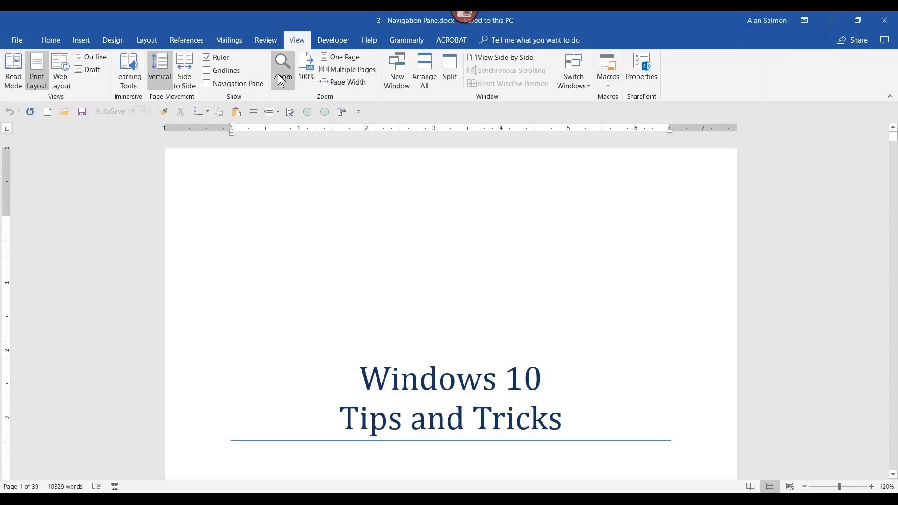
pyautogui.click(207, 84)
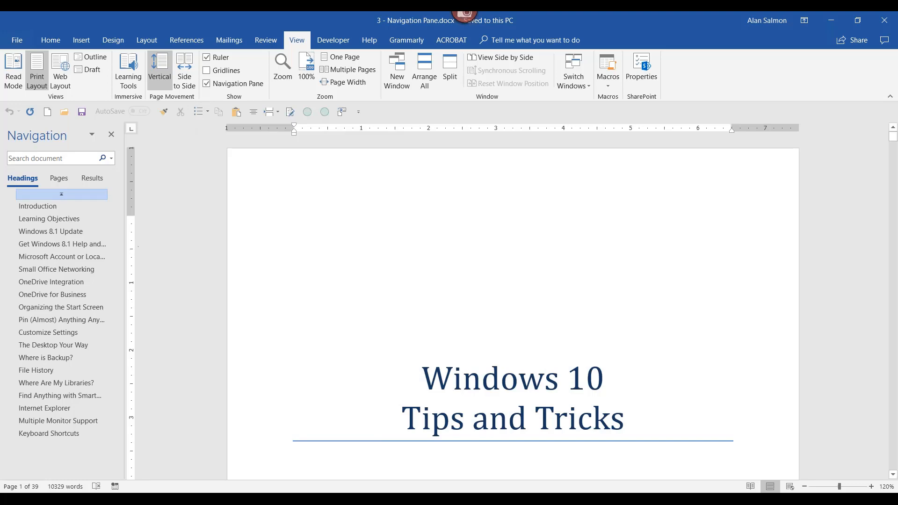
pyautogui.moveTo(125, 249); pyautogui.dragTo(175, 263)
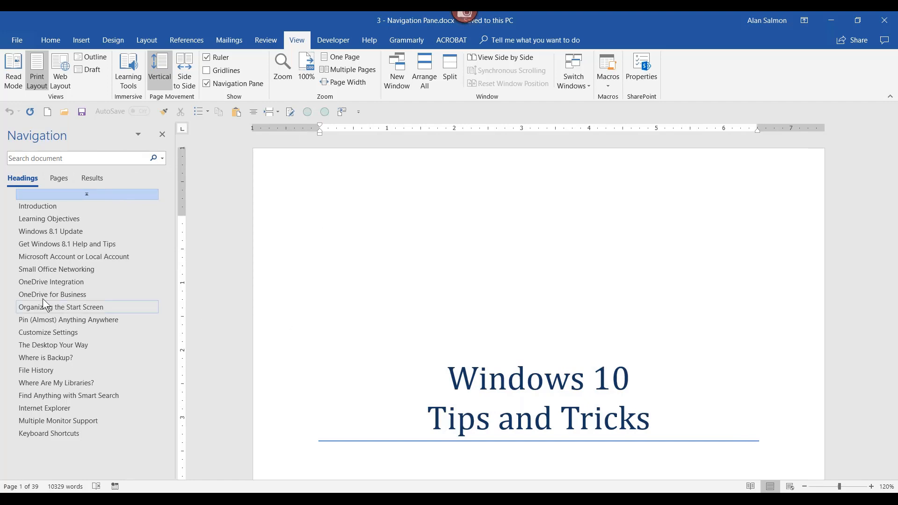
# Step: Go to the "Introduction" heading and select it to check which style it uses
pyautogui.click(42, 209)
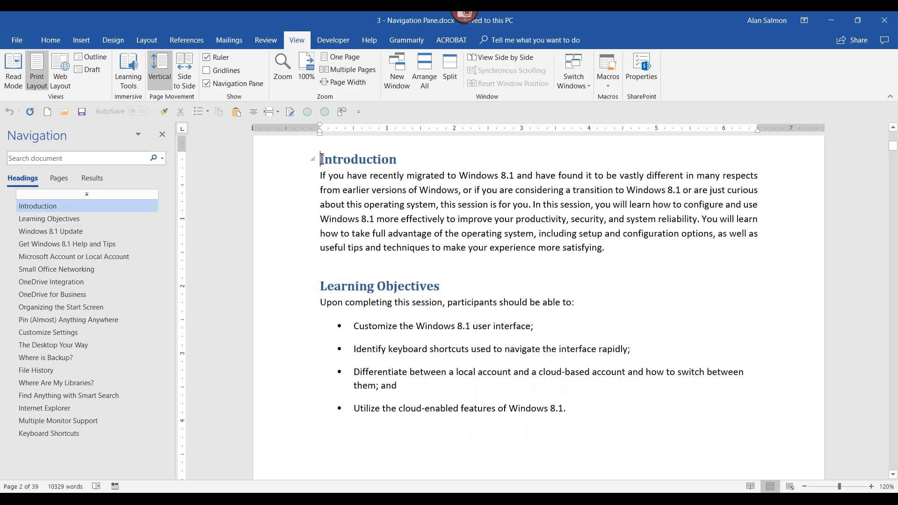
pyautogui.moveTo(321, 159); pyautogui.dragTo(403, 160)
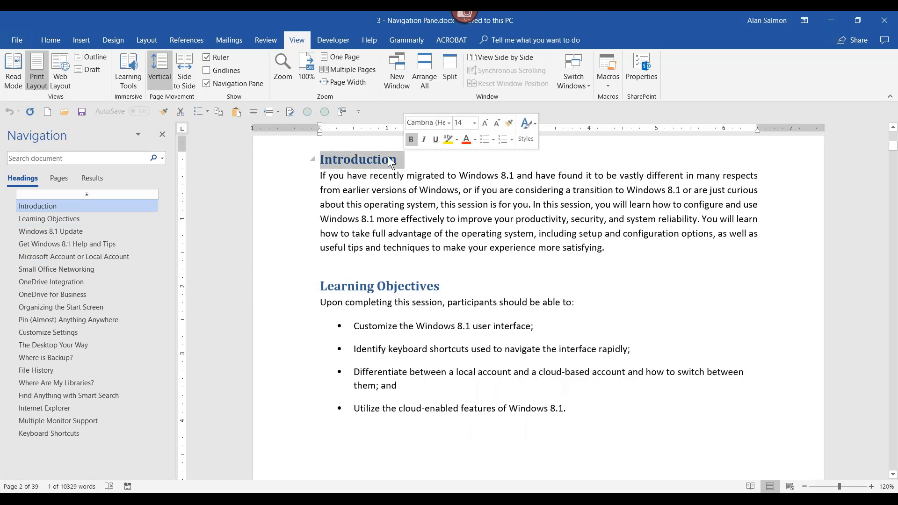
pyautogui.click(50, 40)
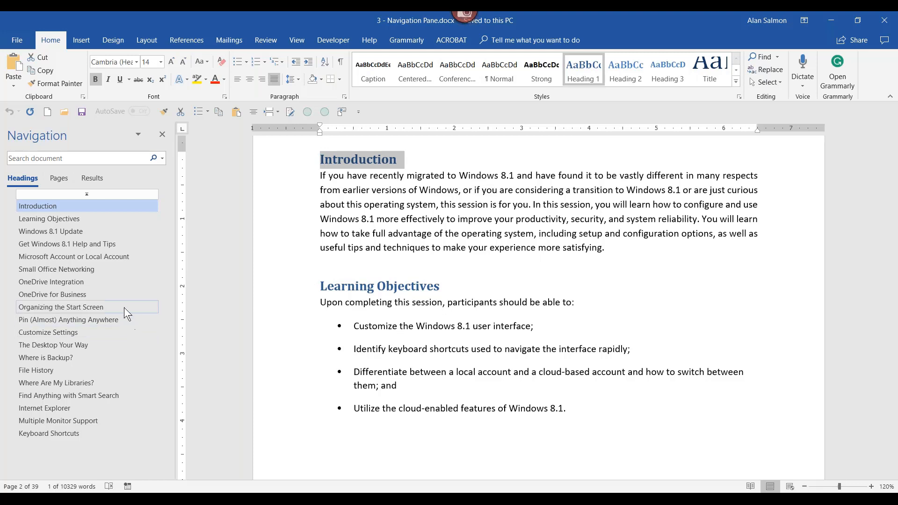
# Step: Jump to the "OneDrive Integration", "The Desktop Your Way" and "Find Anything with Smart Search" sections from the heading list
pyautogui.click(61, 282)
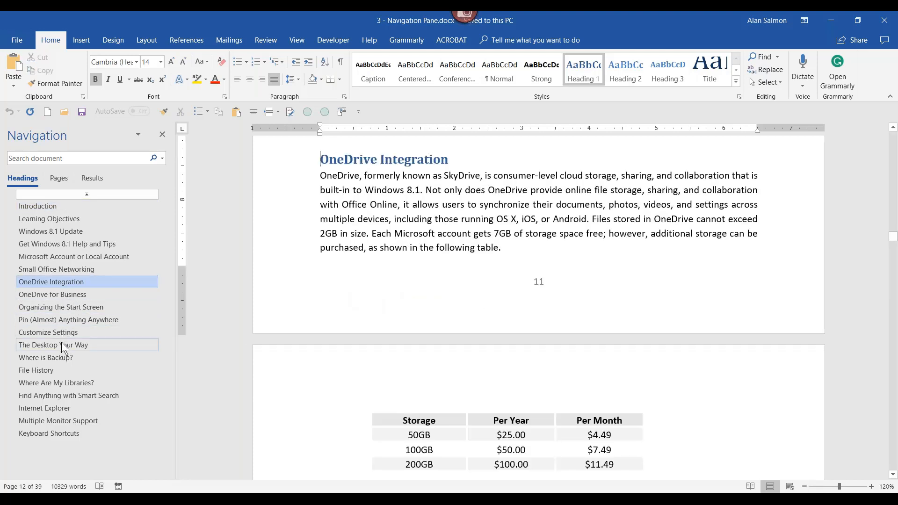
pyautogui.click(61, 345)
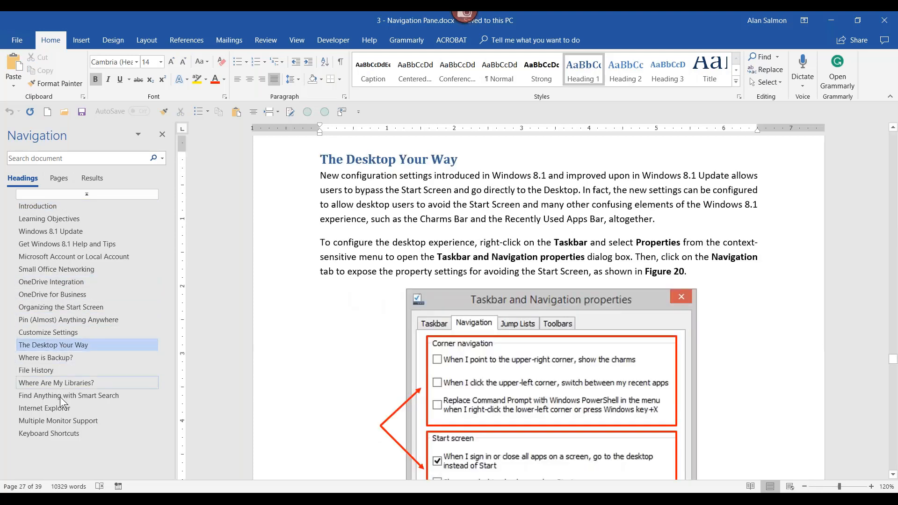
pyautogui.click(66, 395)
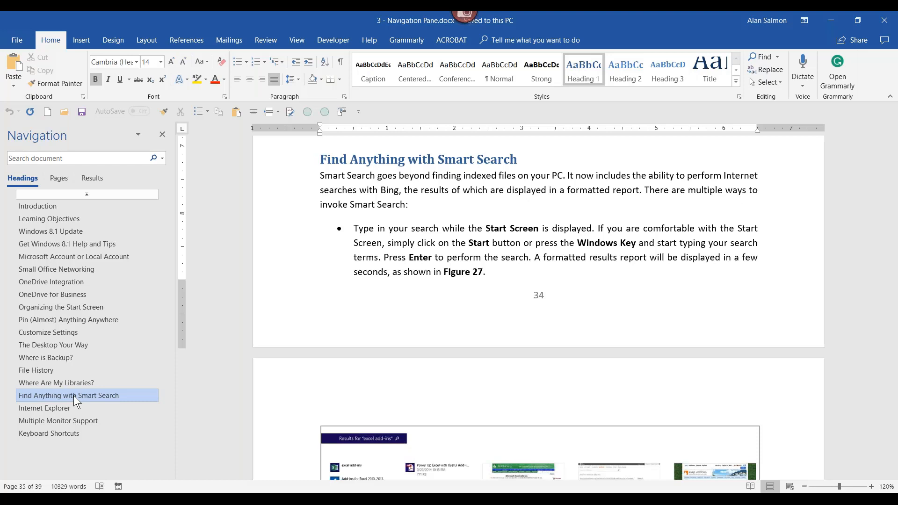
# Step: Move the "Find Anything with Smart Search" section between "OneDrive Integration" and "OneDrive for Business" using the heading list
pyautogui.moveTo(74, 395); pyautogui.dragTo(90, 296)
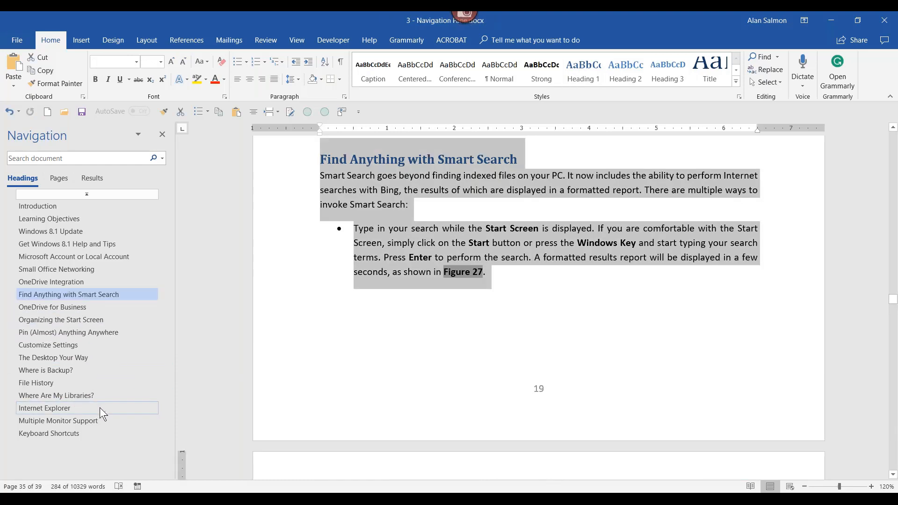
# Step: Move the "The Desktop Your Way" section between "Organizing the Start Screen" and "Pin (Almost) Anything Anywhere" using the heading list
pyautogui.click(86, 356)
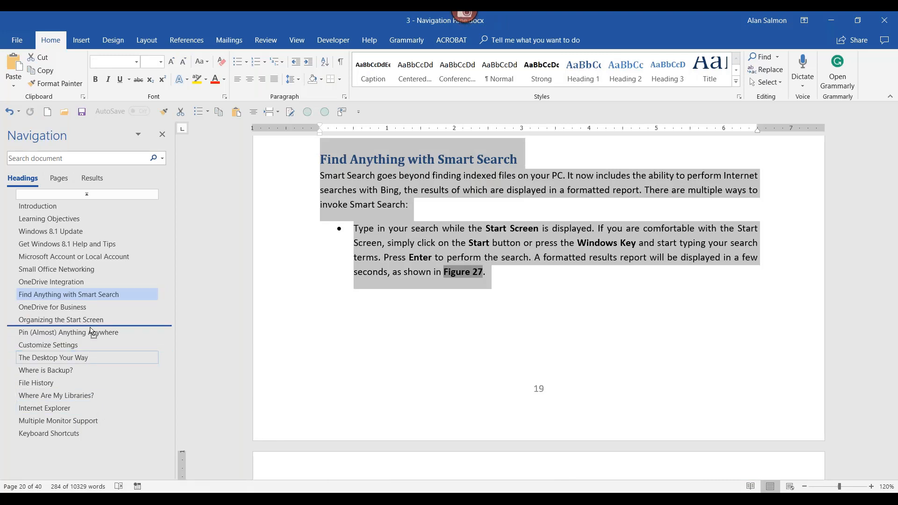
pyautogui.moveTo(86, 356); pyautogui.dragTo(87, 329)
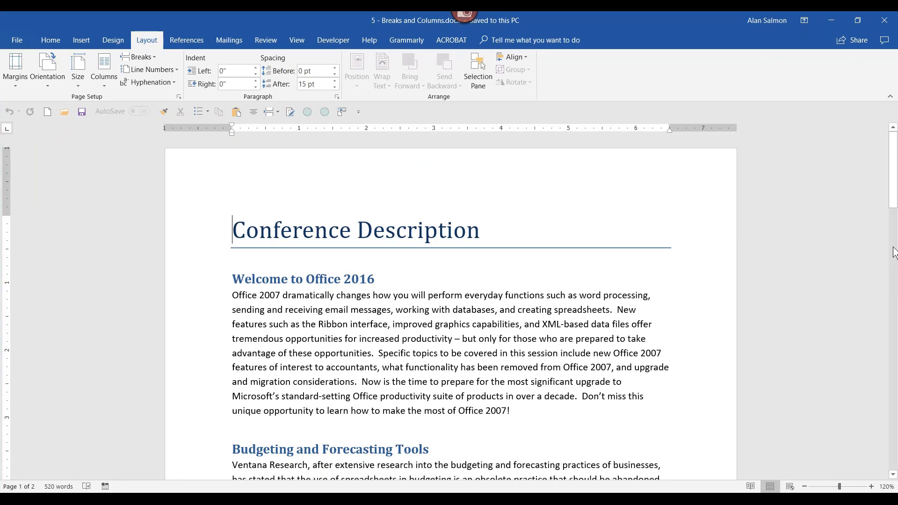
# Step: In "5 - Breaks and Columns", format the text from "Welcome to Office 2016" through the "Excel Templates, Custom Views, and Report Manager" section in two columns
pyautogui.moveTo(894, 196); pyautogui.dragTo(894, 176)
pyautogui.tripleClick(232, 269)
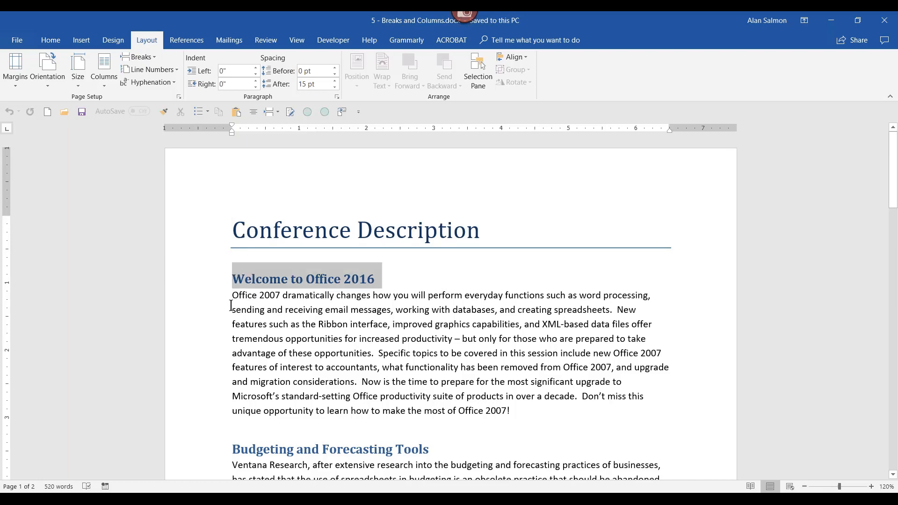
pyautogui.moveTo(231, 305); pyautogui.dragTo(403, 352)
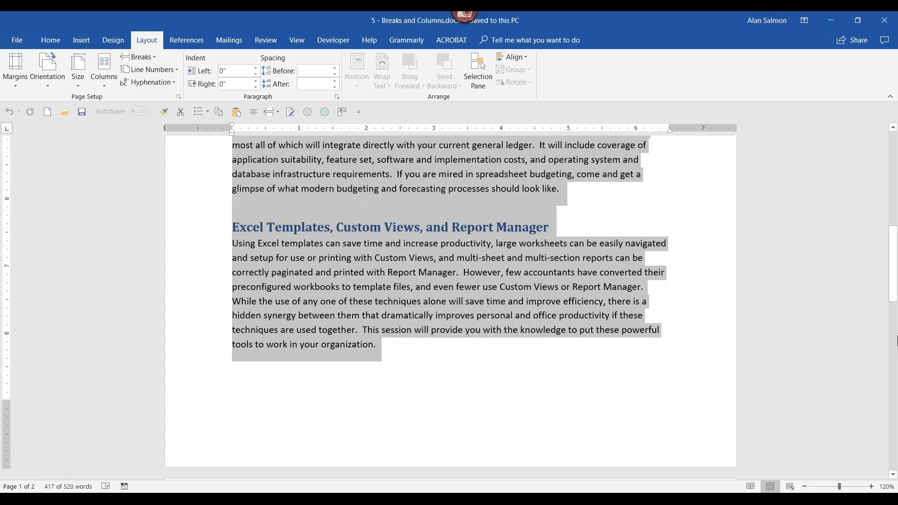
pyautogui.moveTo(891, 304); pyautogui.dragTo(894, 184)
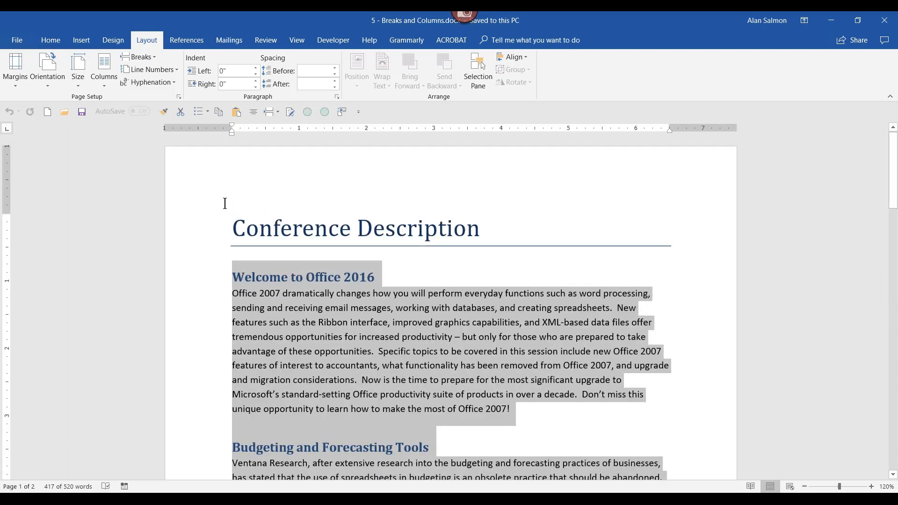
pyautogui.click(105, 85)
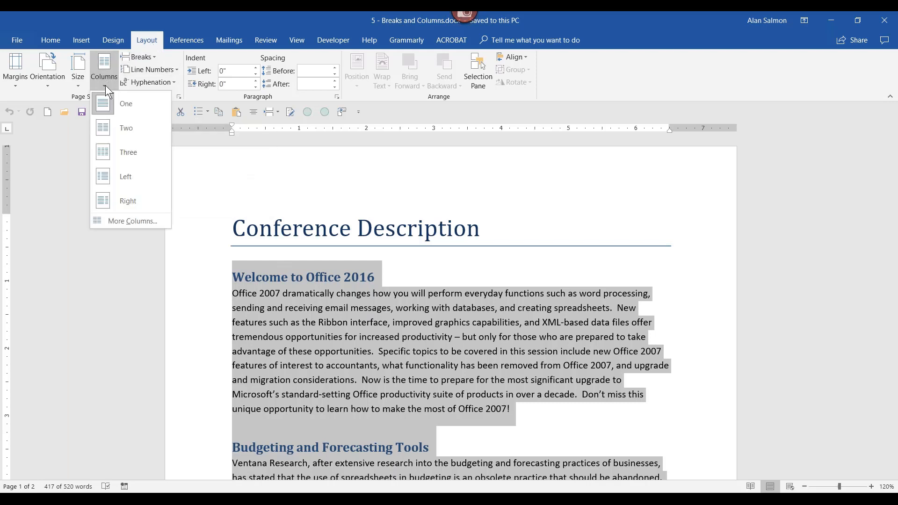
pyautogui.click(106, 127)
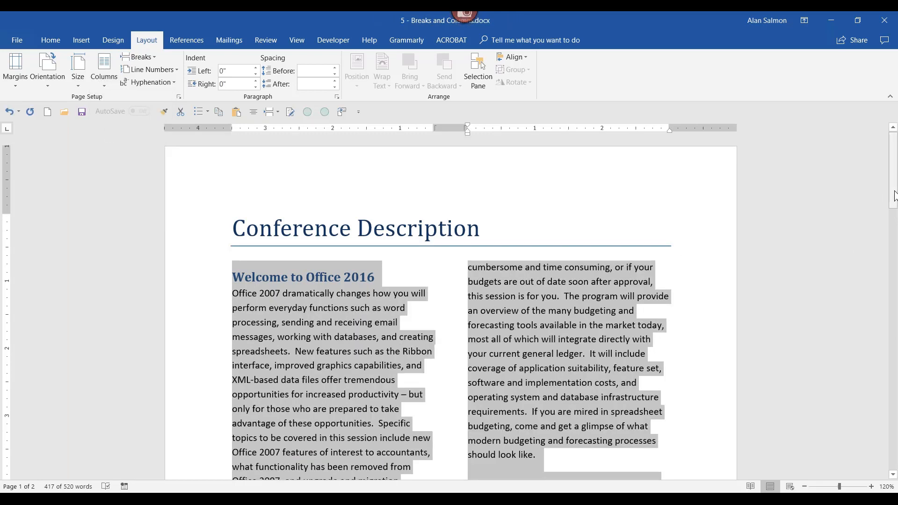
# Step: Select the text from "Welcome to Office 2016" through the end of "Pivot Tables – Basics and Beyond" and format it in three columns
pyautogui.moveTo(895, 195); pyautogui.dragTo(895, 319)
pyautogui.moveTo(895, 306); pyautogui.dragTo(895, 361)
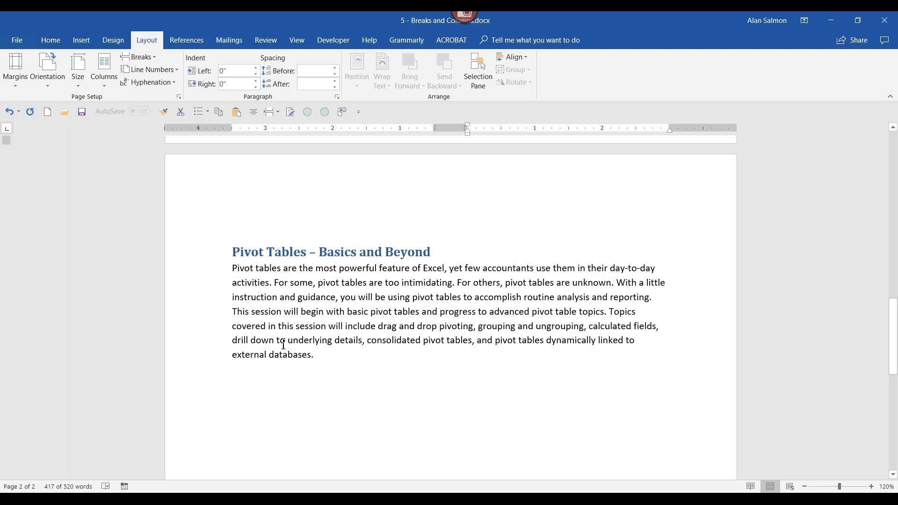
pyautogui.click(317, 355)
pyautogui.hotkey('shift', 'Right')
pyautogui.moveTo(268, 333); pyautogui.dragTo(229, 190)
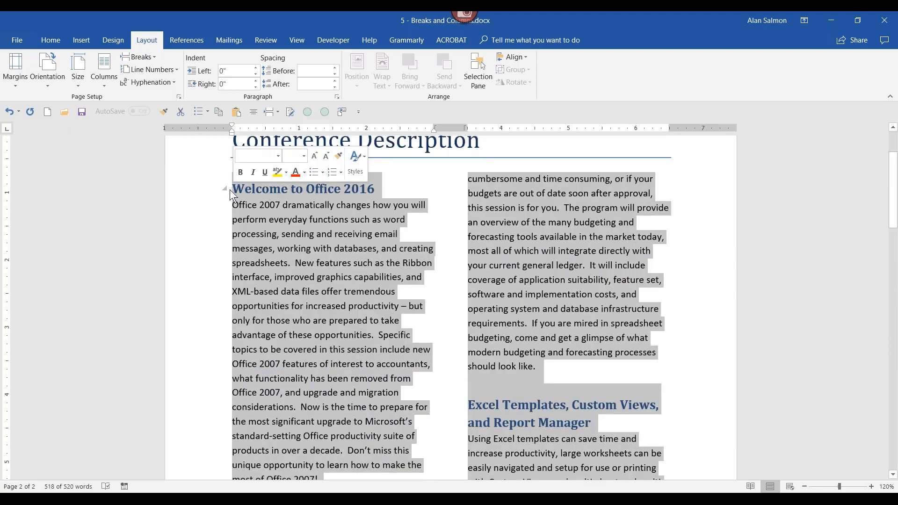
pyautogui.click(106, 86)
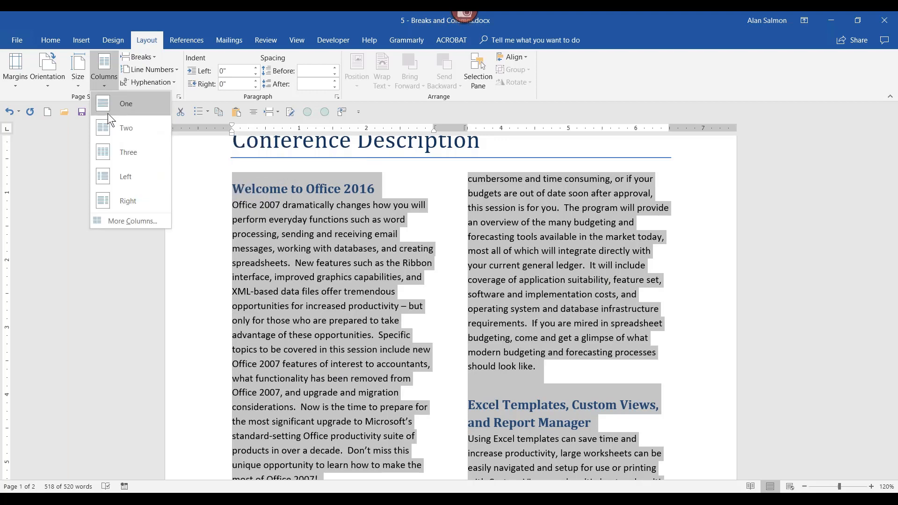
pyautogui.click(109, 153)
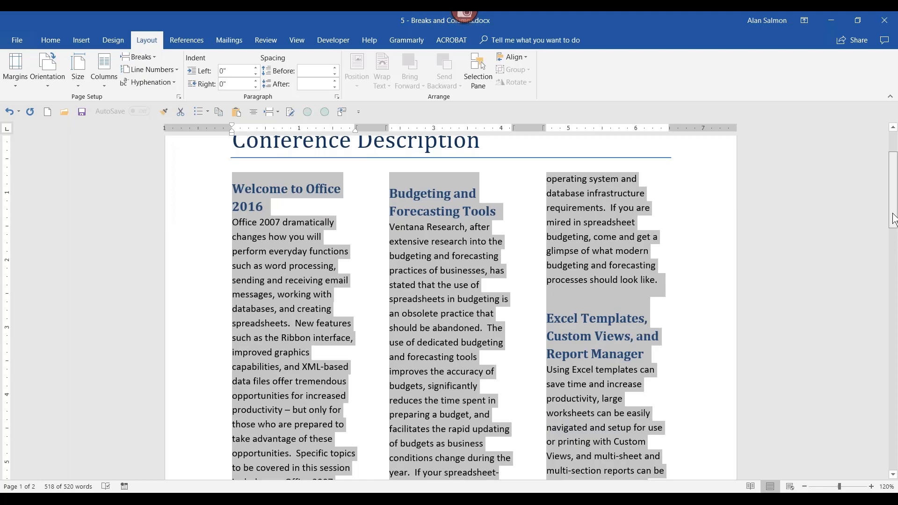
# Step: Set the selected text below the "Conference Description" title in two columns
pyautogui.moveTo(893, 217); pyautogui.dragTo(893, 199)
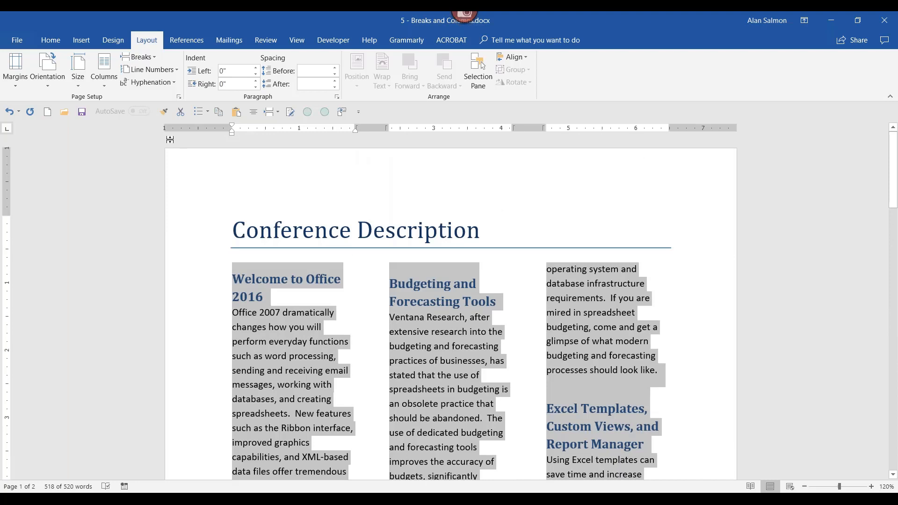
pyautogui.click(106, 88)
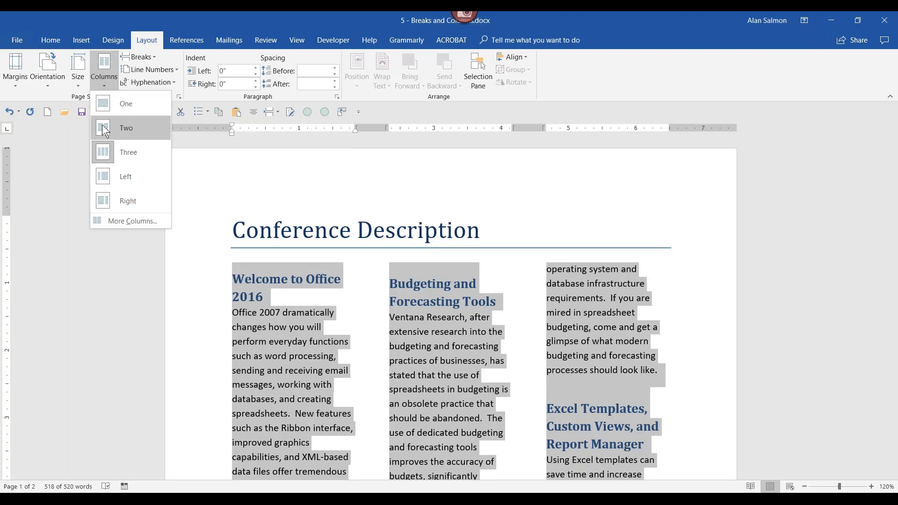
pyautogui.press('Escape')
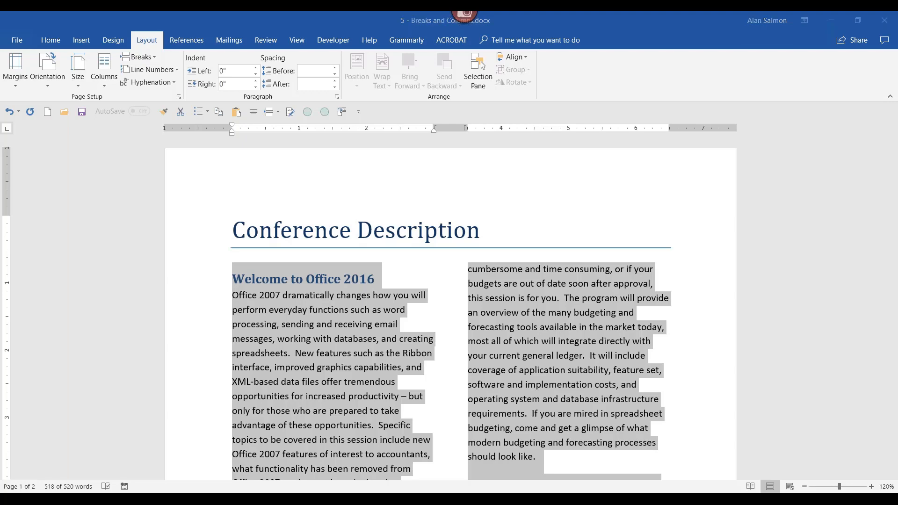
# Step: Switch to the "4 - Selecting Text" document and select single lines in the paragraph under "Welcome to Office 2016"
pyautogui.moveTo(181, 466)
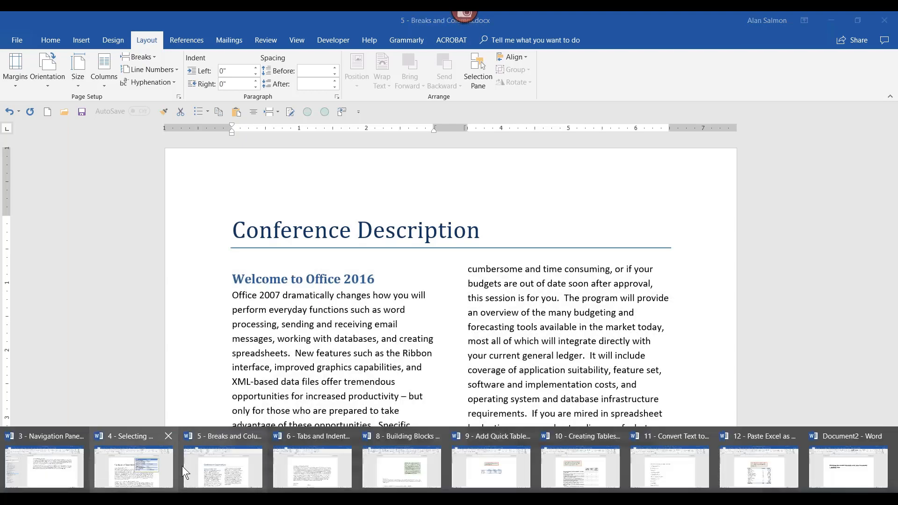
pyautogui.click(138, 448)
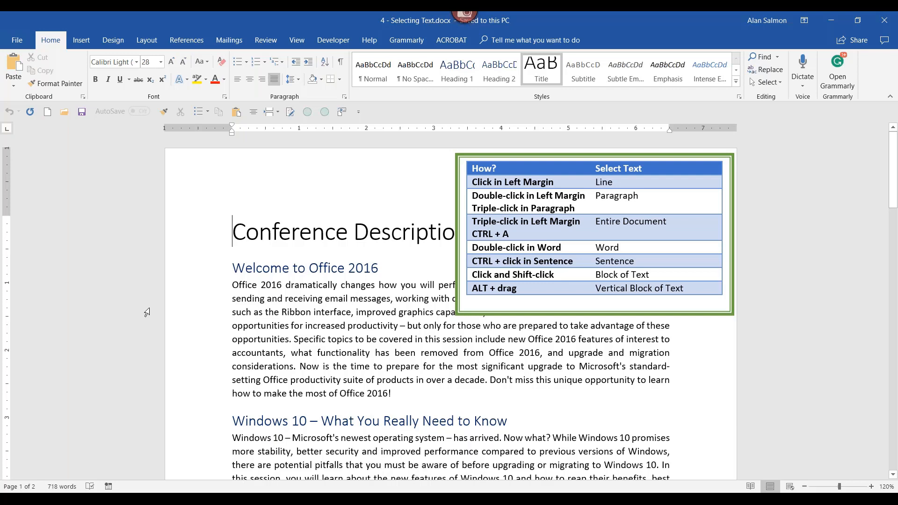
pyautogui.click(201, 318)
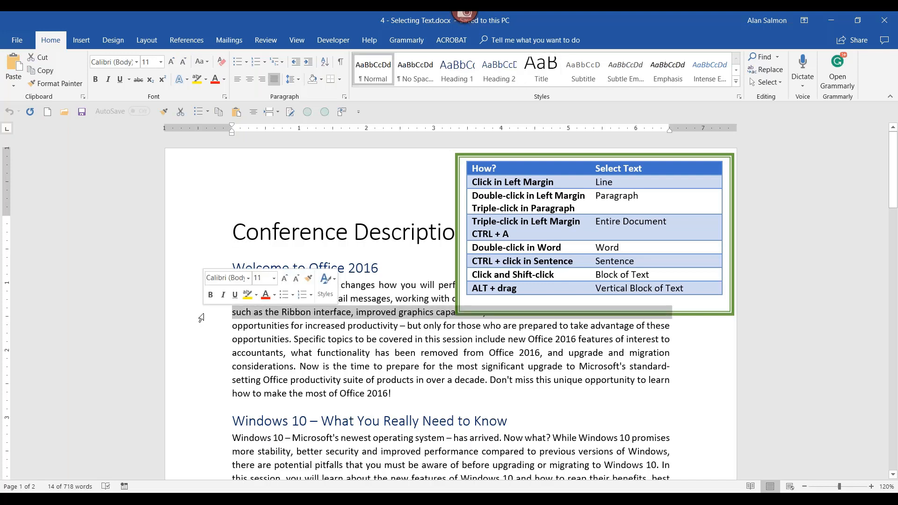
pyautogui.click(208, 354)
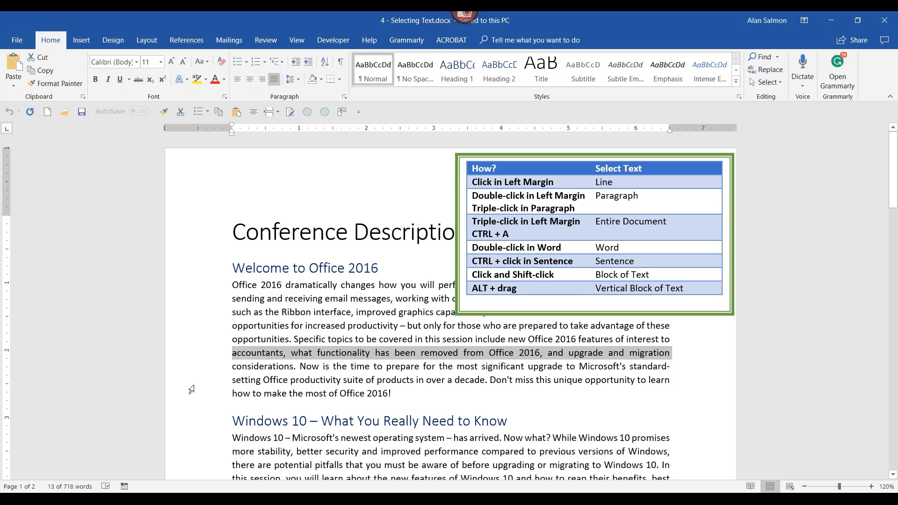
# Step: Practice selecting the whole paragraph under "Welcome to Office 2016", the entire document and a single line, and clear the selection
pyautogui.doubleClick(196, 357)
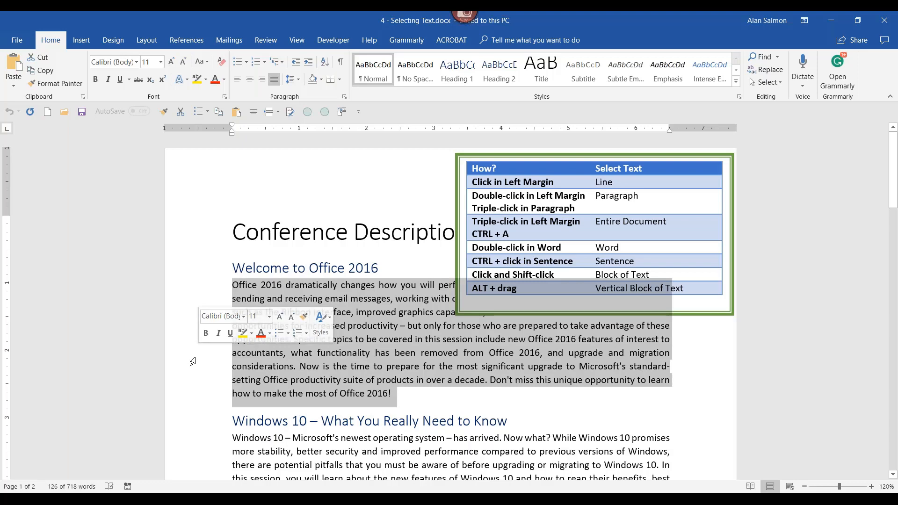
pyautogui.click(194, 357)
pyautogui.tripleClick(193, 361)
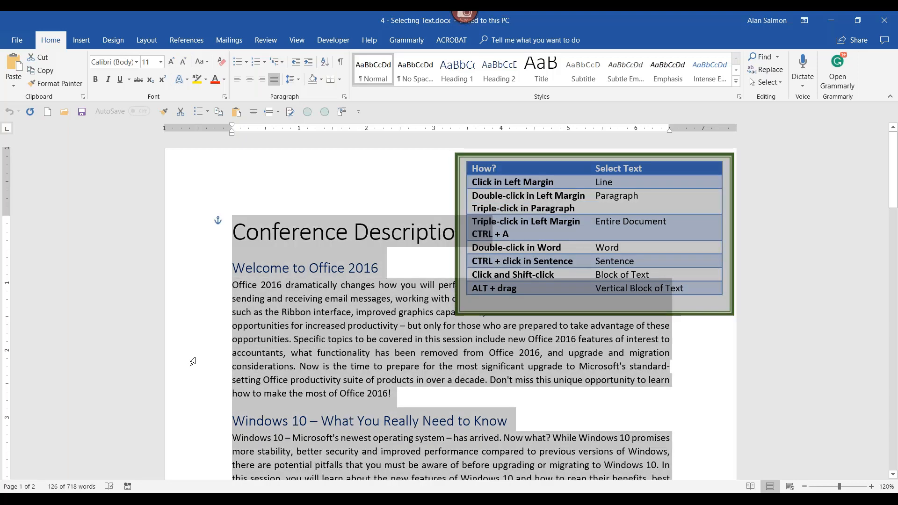
pyautogui.doubleClick(193, 361)
pyautogui.click(193, 361)
pyautogui.doubleClick(193, 361)
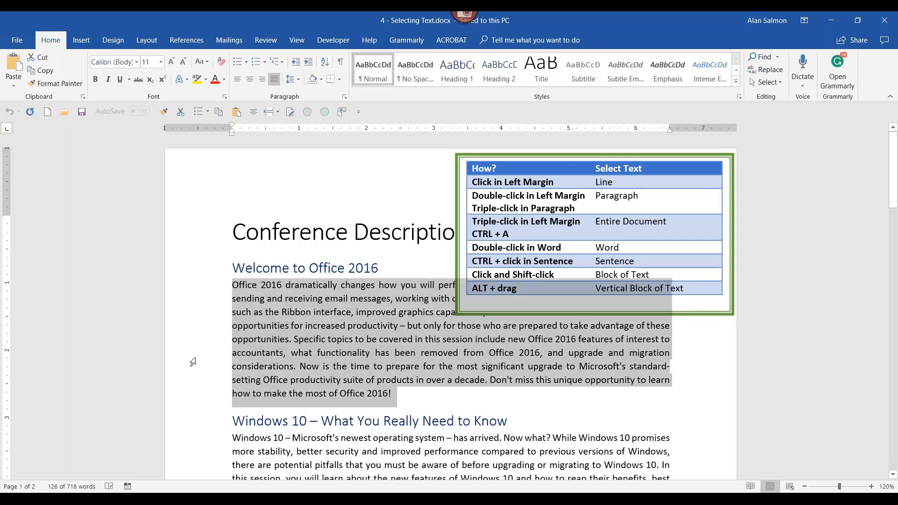
pyautogui.click(193, 361)
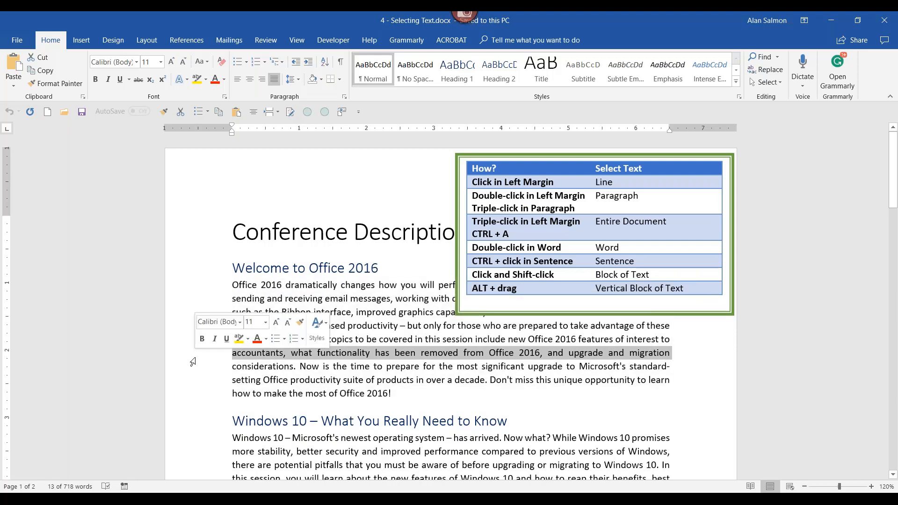
pyautogui.click(267, 369)
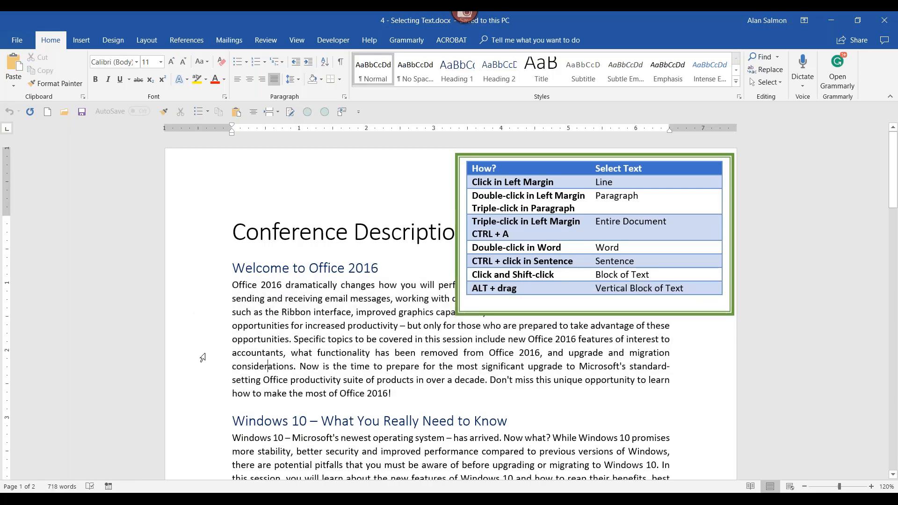
# Step: Extend the selection from the line starting with "accountants" to its paragraph and the entire document, and select only the word "Specific"
pyautogui.doubleClick(202, 358)
pyautogui.click(203, 357)
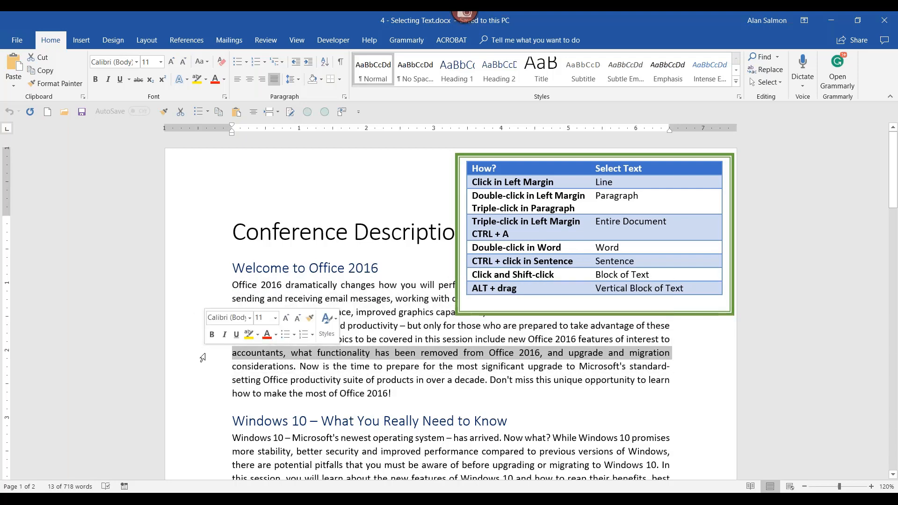
pyautogui.doubleClick(202, 357)
pyautogui.tripleClick(203, 357)
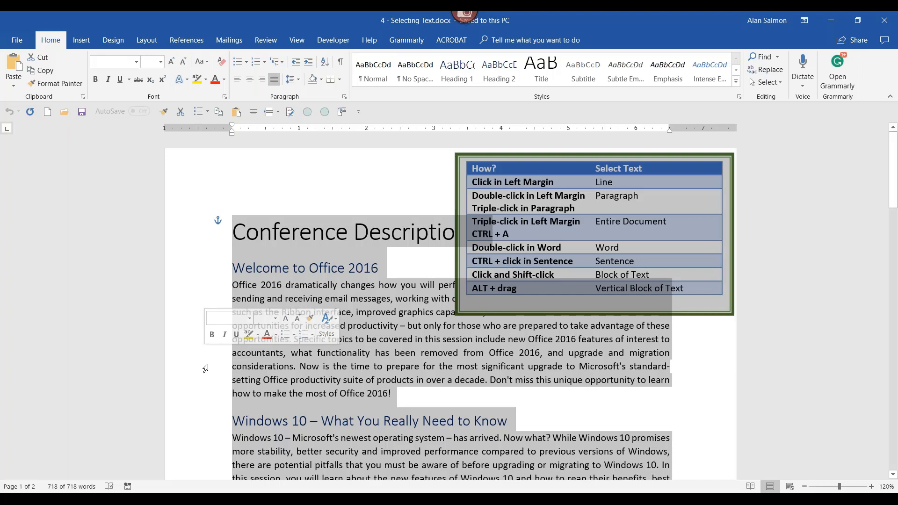
pyautogui.click(277, 367)
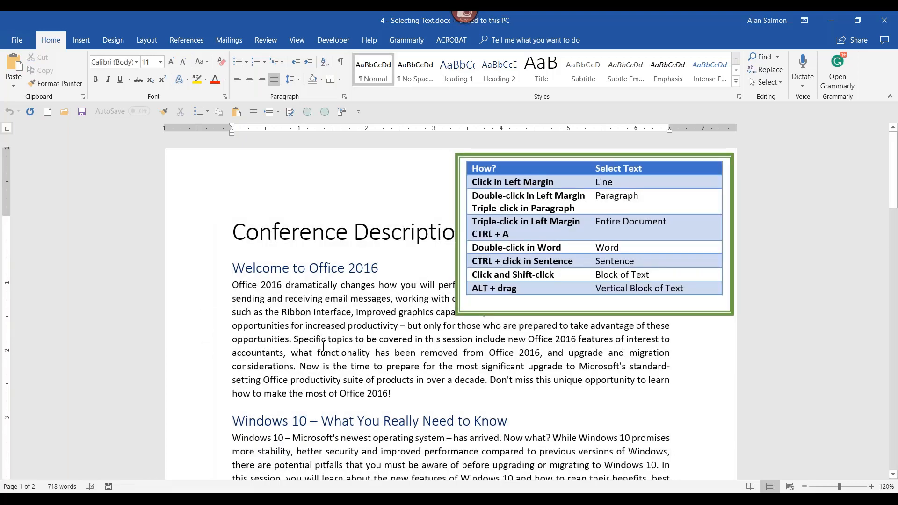
pyautogui.doubleClick(309, 339)
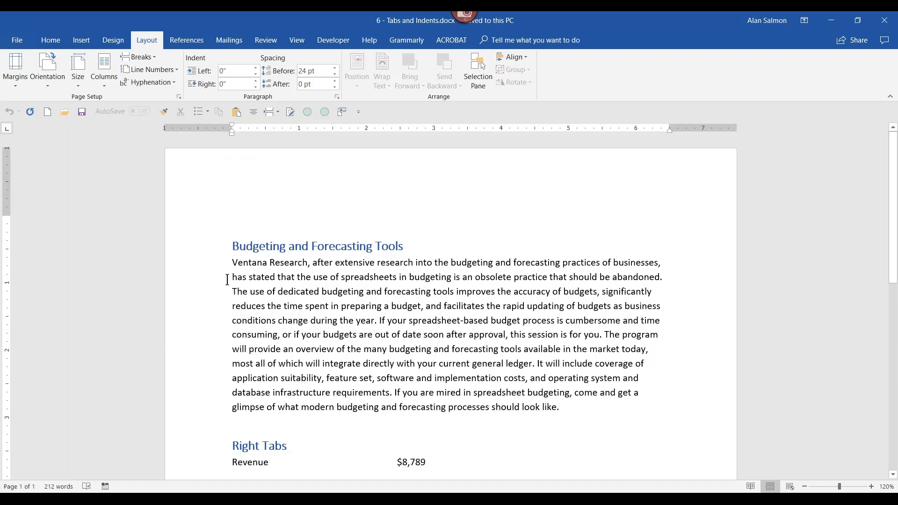
# Step: In the "6 - Tabs and Indents" document, give the "Budgeting and Forecasting Tools" heading a 1" left indent and a 0.5" first-line indent
pyautogui.press('Tab')
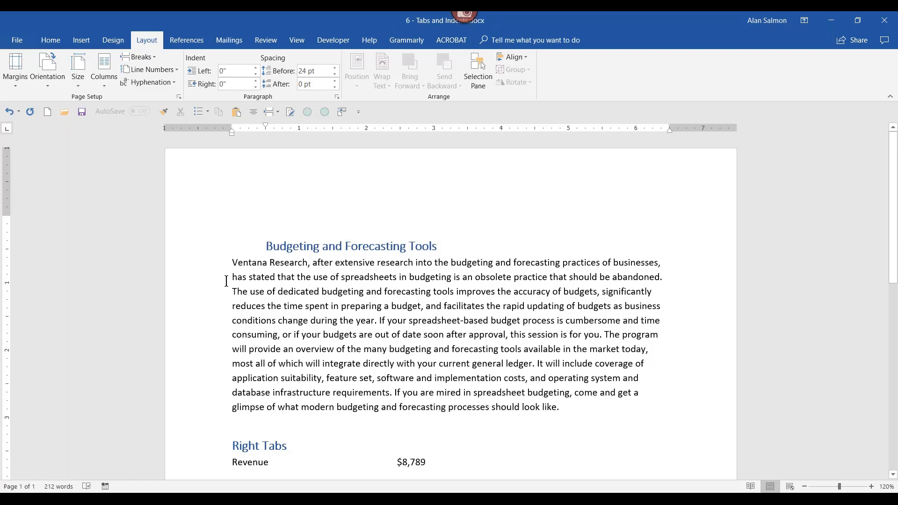
pyautogui.press('Tab')
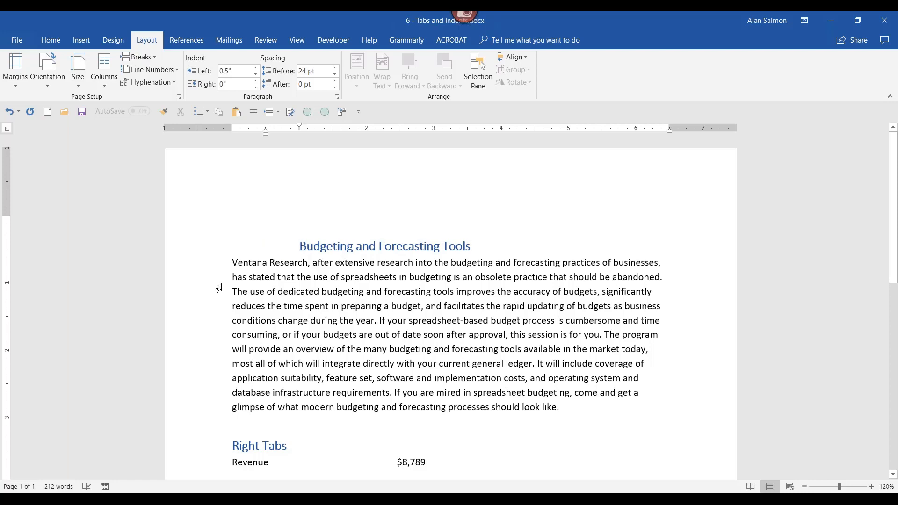
pyautogui.press('Tab')
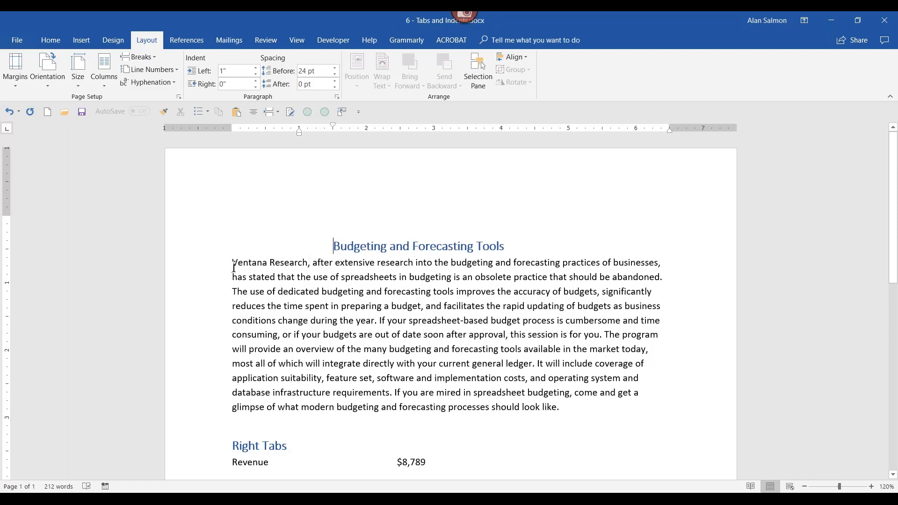
# Step: Select the whole paragraph below the "Budgeting and Forecasting Tools" heading and increase its left indent to 1.5"
pyautogui.moveTo(234, 264); pyautogui.dragTo(244, 401)
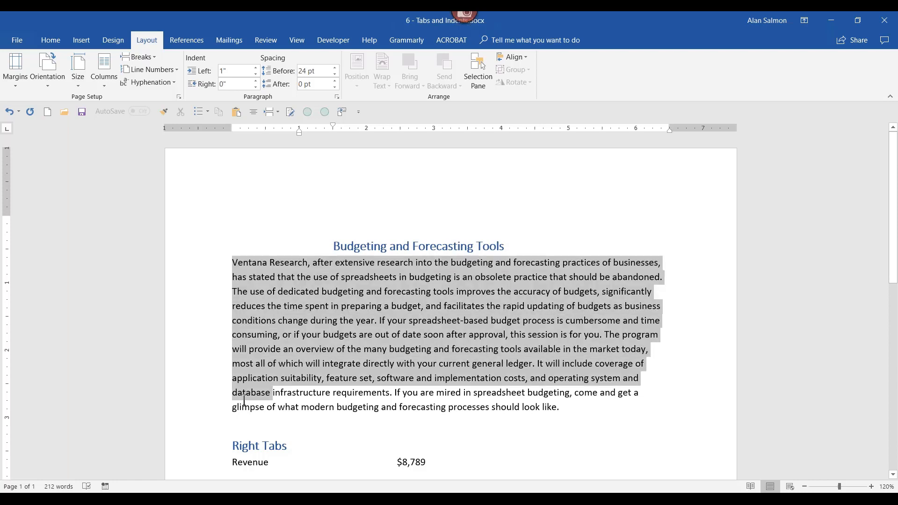
pyautogui.click(193, 329)
pyautogui.doubleClick(193, 331)
pyautogui.tripleClick(193, 331)
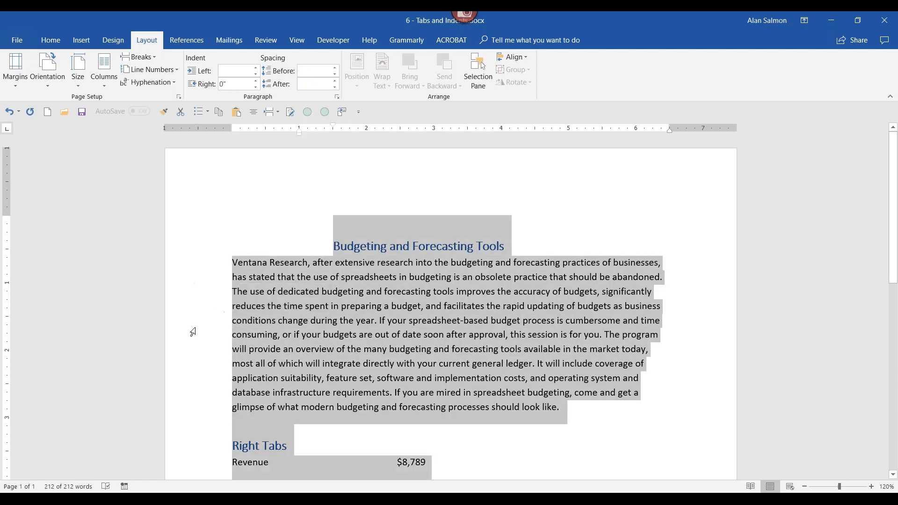
pyautogui.click(193, 331)
pyautogui.doubleClick(192, 332)
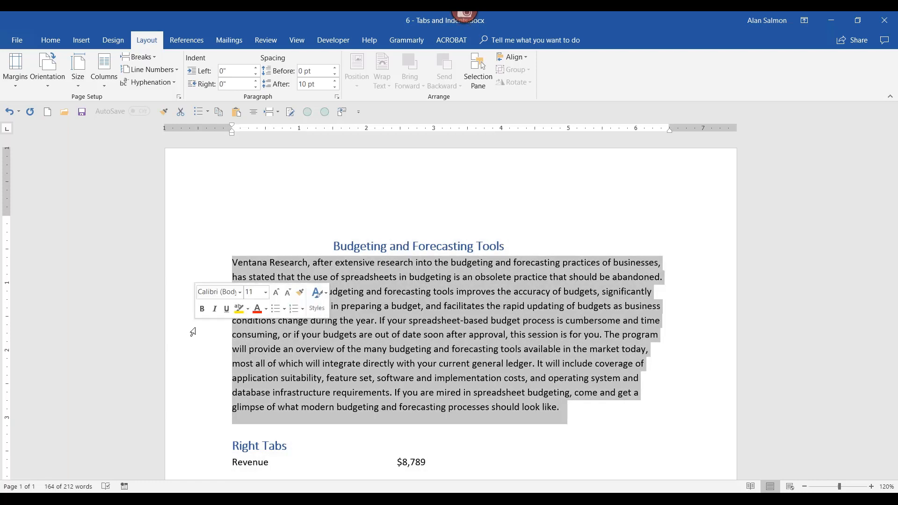
pyautogui.hotkey('ctrl', 'm')
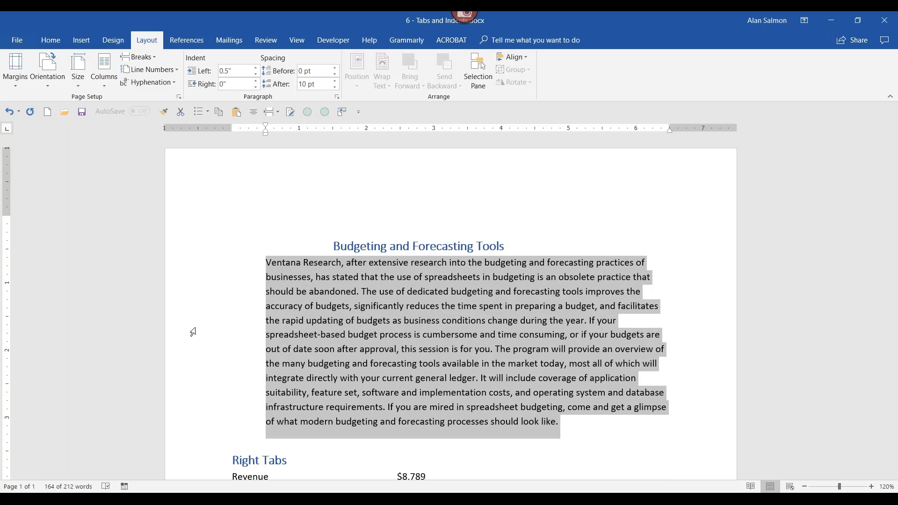
pyautogui.hotkey('ctrl', 'm')
pyautogui.hotkey('ctrl', 'm')
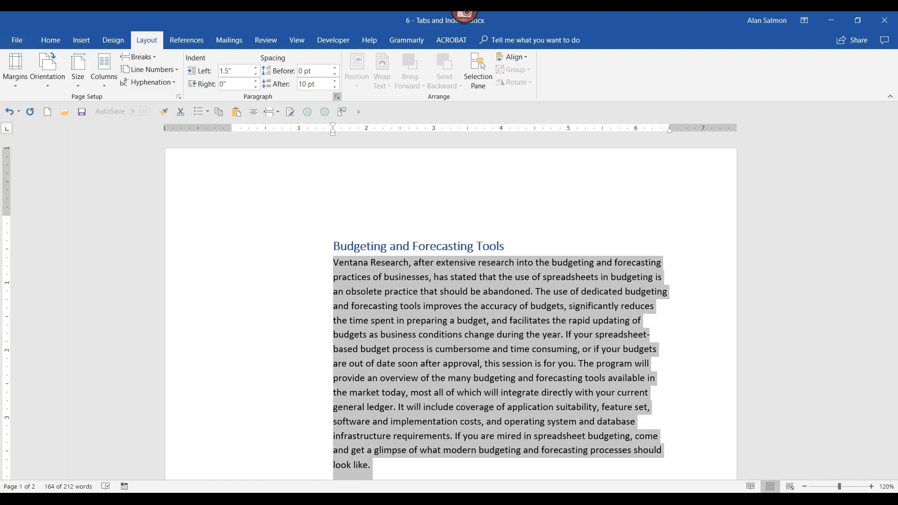
# Step: Set the default tab stops to 1" for the selected paragraph below the "Budgeting and Forecasting Tools" heading
pyautogui.click(337, 97)
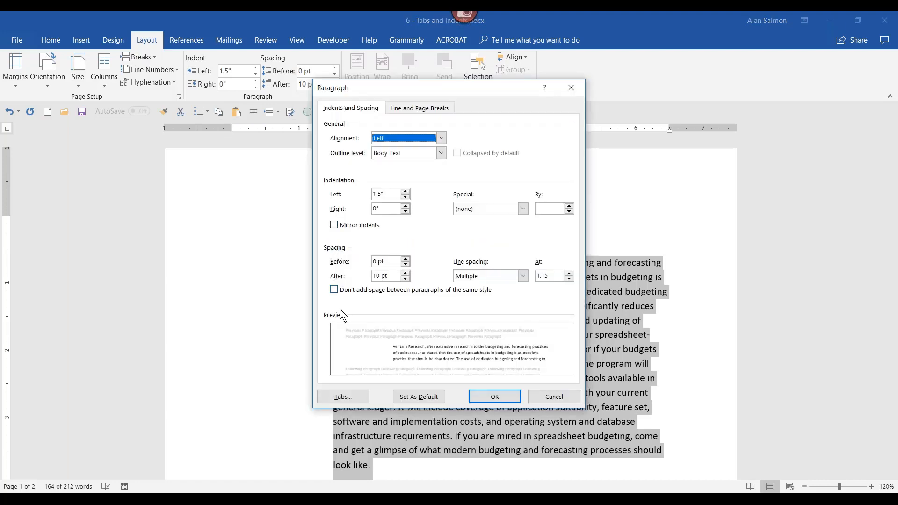
pyautogui.click(349, 396)
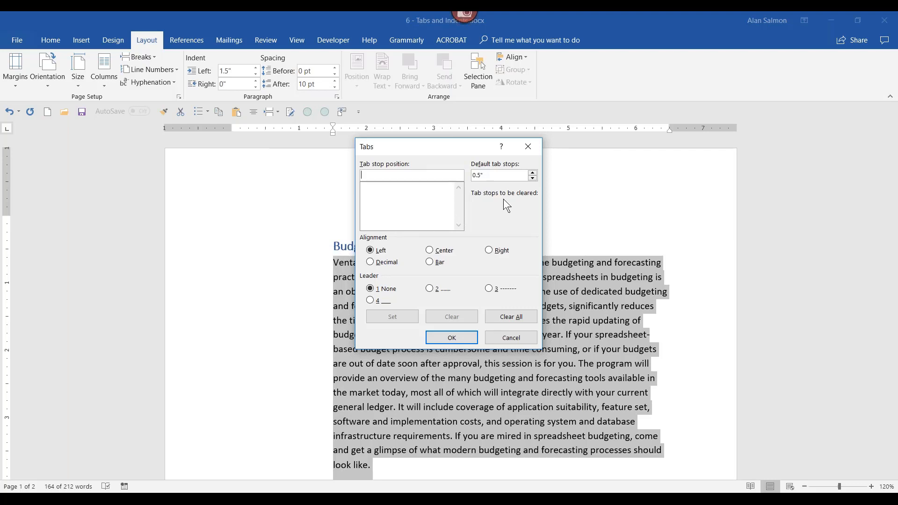
pyautogui.click(533, 173)
pyautogui.click(533, 173)
pyautogui.click(533, 173)
pyautogui.click(462, 338)
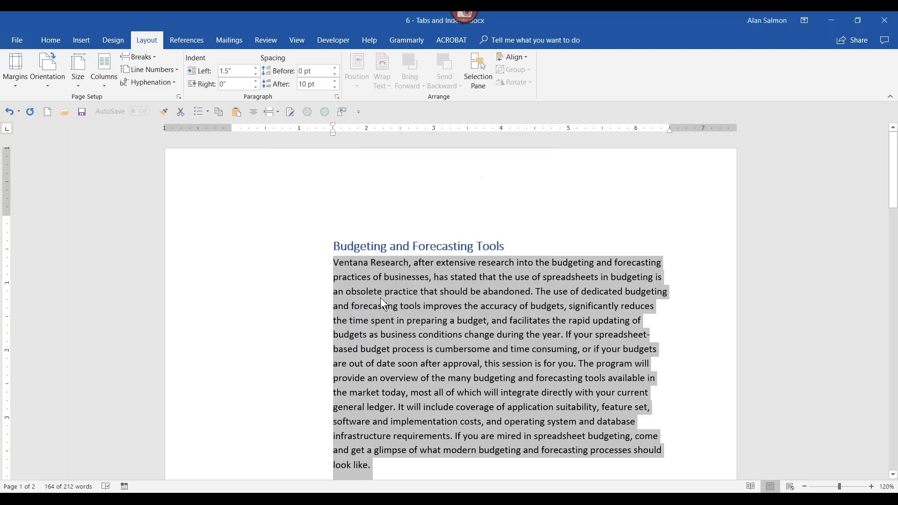
# Step: Indent the first line of the "Budgeting and Forecasting Tools" heading by one more tab, and remove all its indents back to the left margin
pyautogui.click(334, 246)
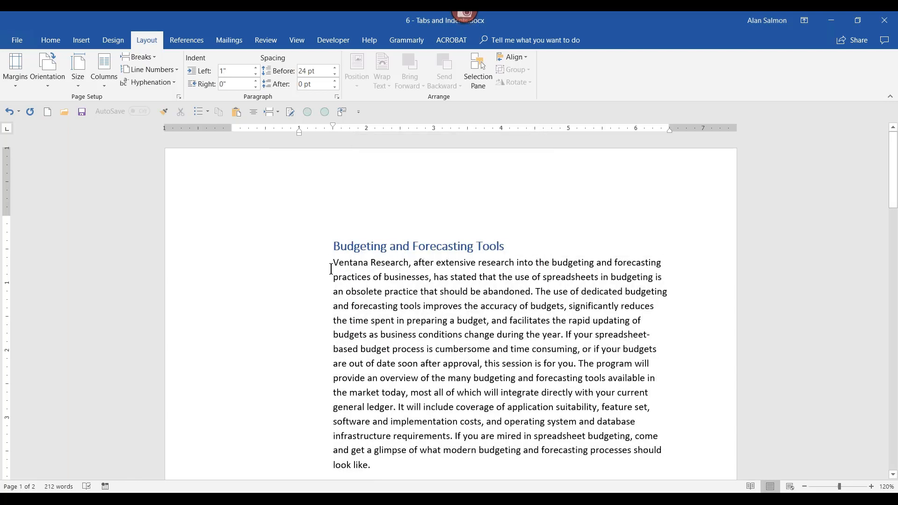
pyautogui.press('Tab')
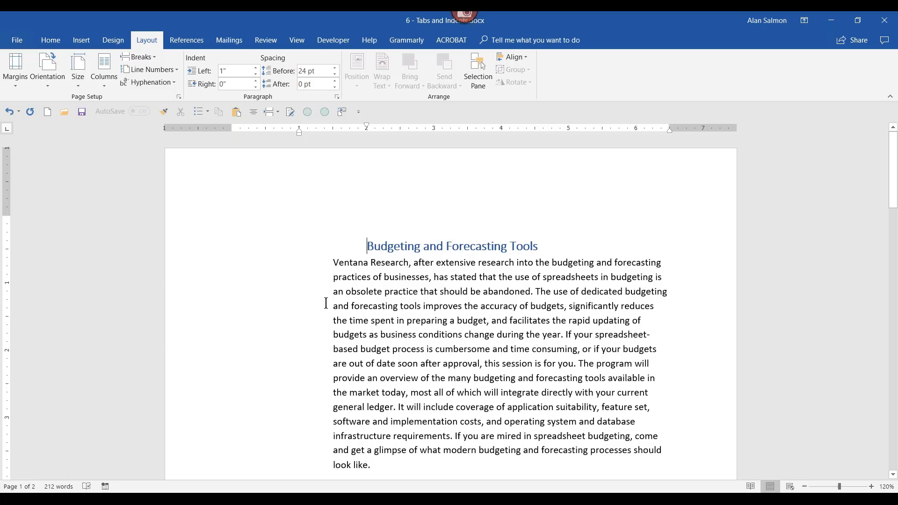
pyautogui.press('BackSpace')
pyautogui.press('BackSpace')
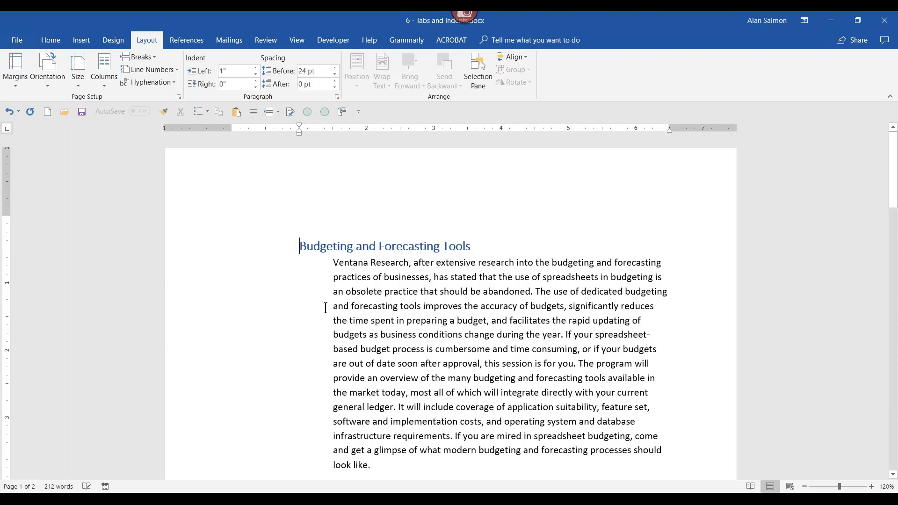
pyautogui.press('BackSpace')
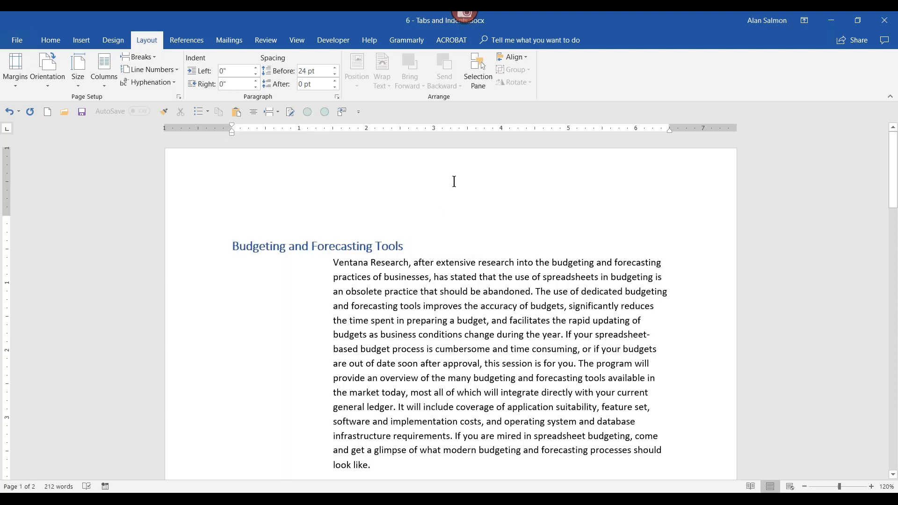
# Step: Review the tab stop settings for the Cost of Goods Sold amount under Right Tabs without changing them
pyautogui.moveTo(894, 199); pyautogui.dragTo(894, 284)
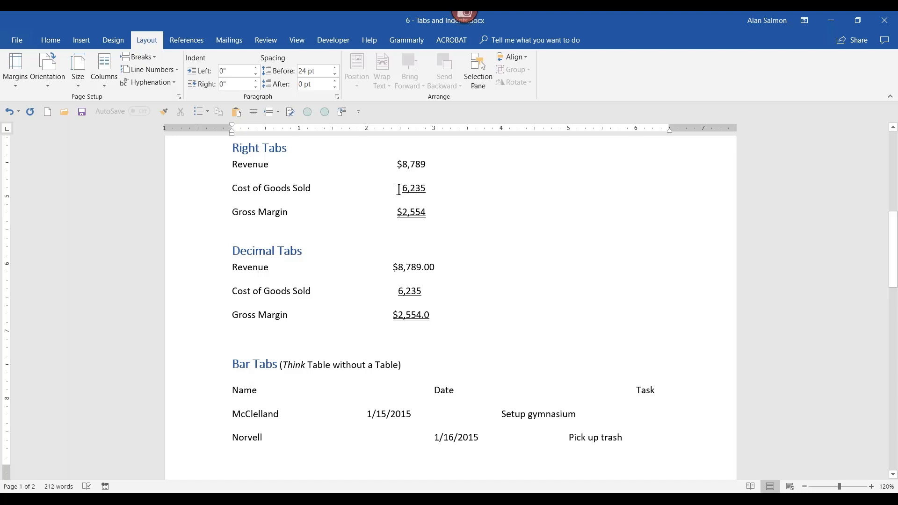
pyautogui.moveTo(403, 189); pyautogui.dragTo(425, 189)
pyautogui.click(335, 98)
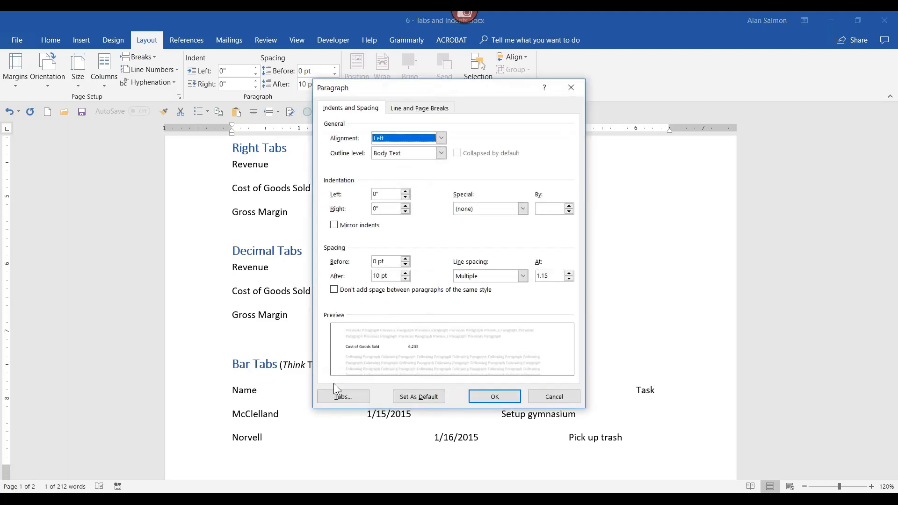
pyautogui.click(338, 396)
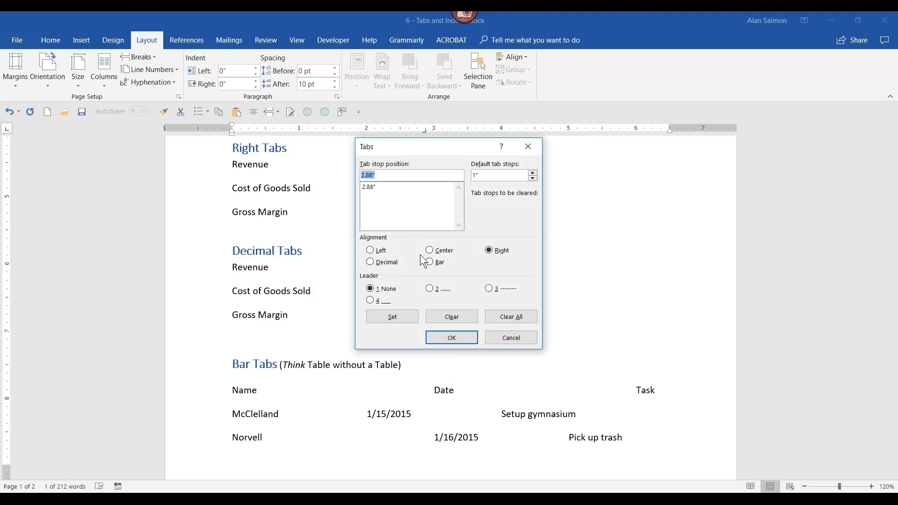
pyautogui.click(512, 338)
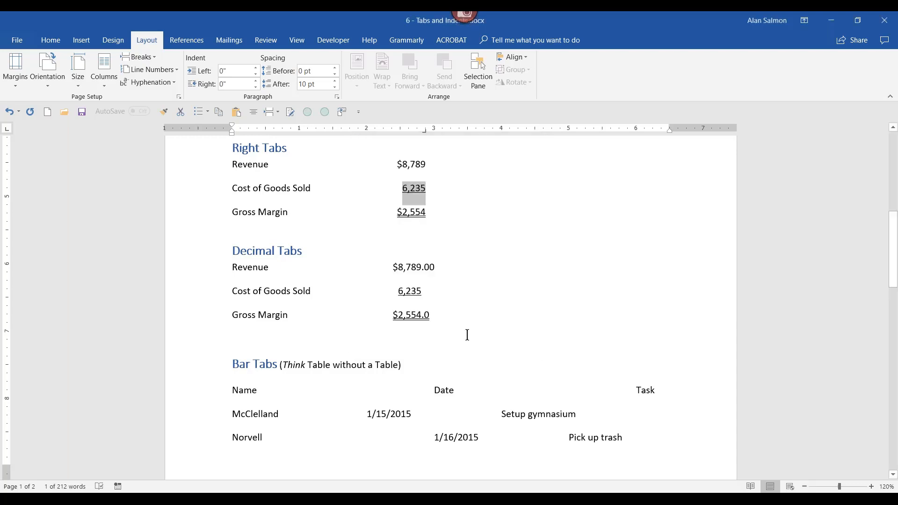
# Step: Replace the Cost of Goods Sold amount under Right Tabs with 566666, and complete the one under Decimal Tabs as 6,235.00
pyautogui.write('5666')
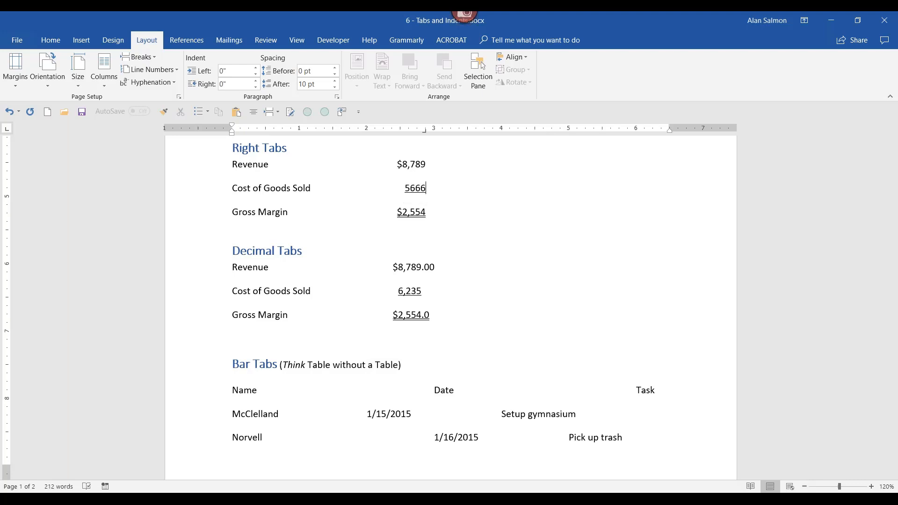
pyautogui.write('66')
pyautogui.click(421, 293)
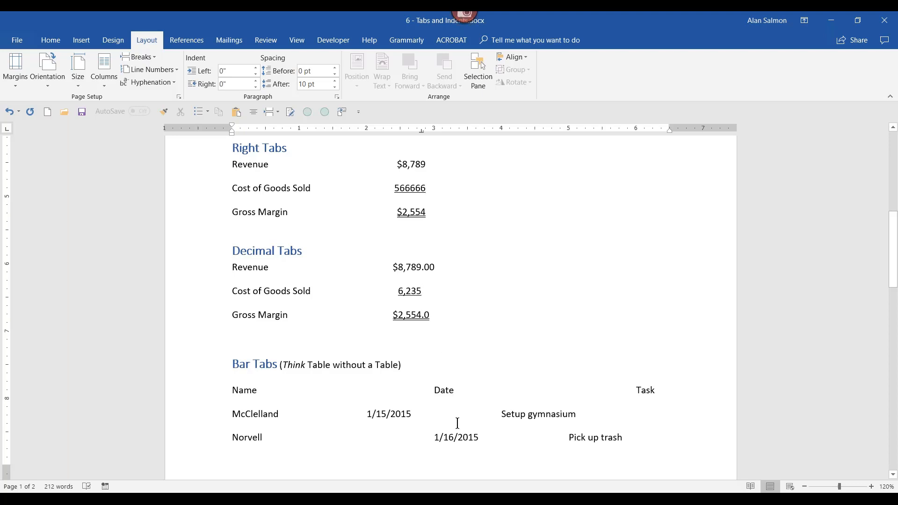
pyautogui.write('.')
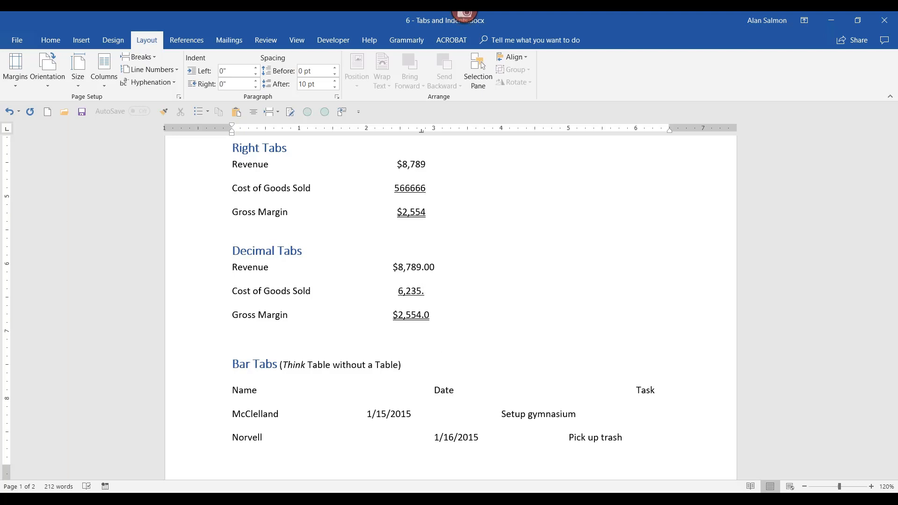
pyautogui.write('00')
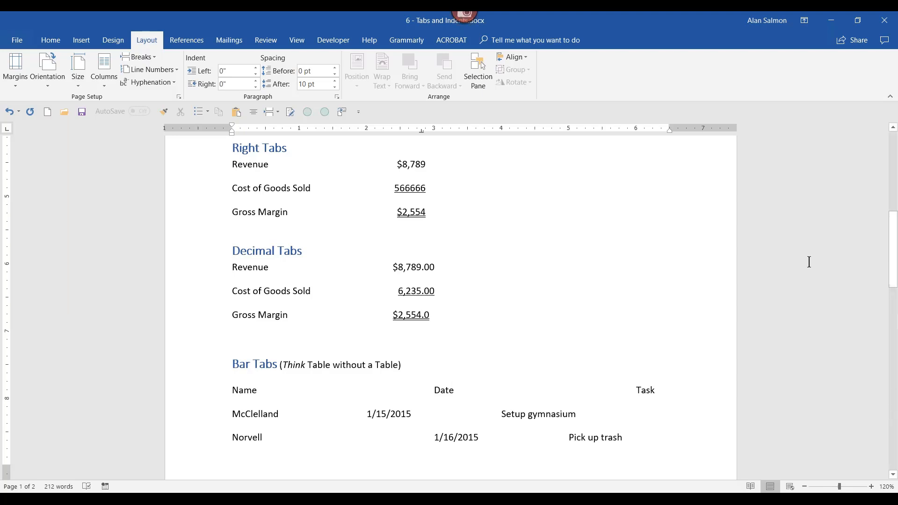
pyautogui.moveTo(894, 255); pyautogui.dragTo(894, 152)
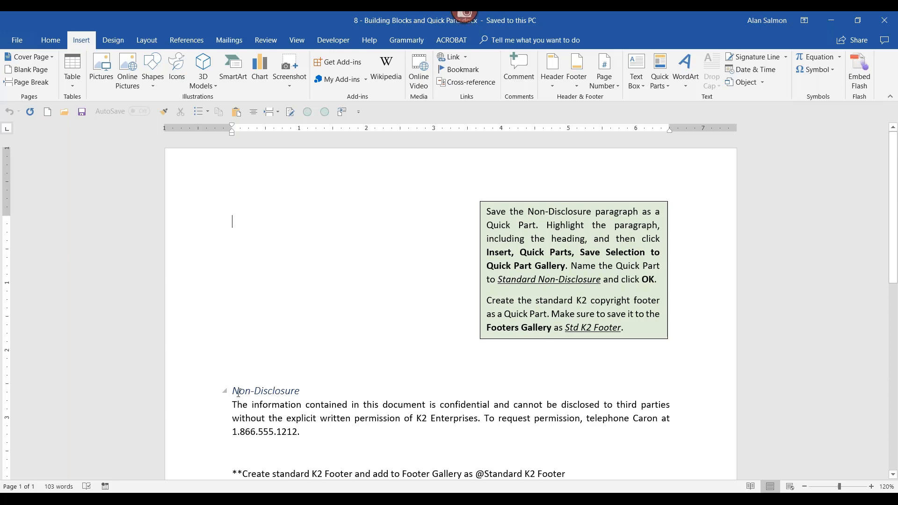
# Step: Save the Non-Disclosure heading and its paragraph to the Quick Parts gallery, using a person's first name as the building block name
pyautogui.moveTo(234, 387); pyautogui.dragTo(301, 431)
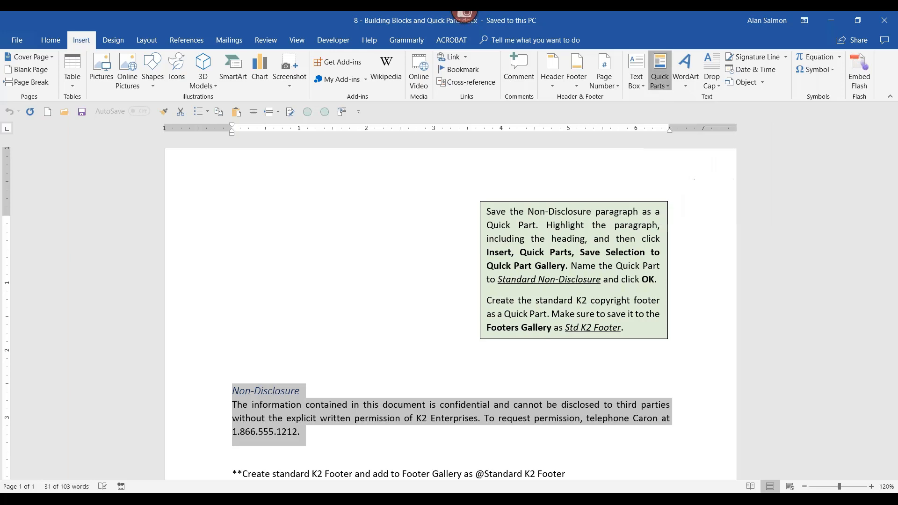
pyautogui.click(665, 85)
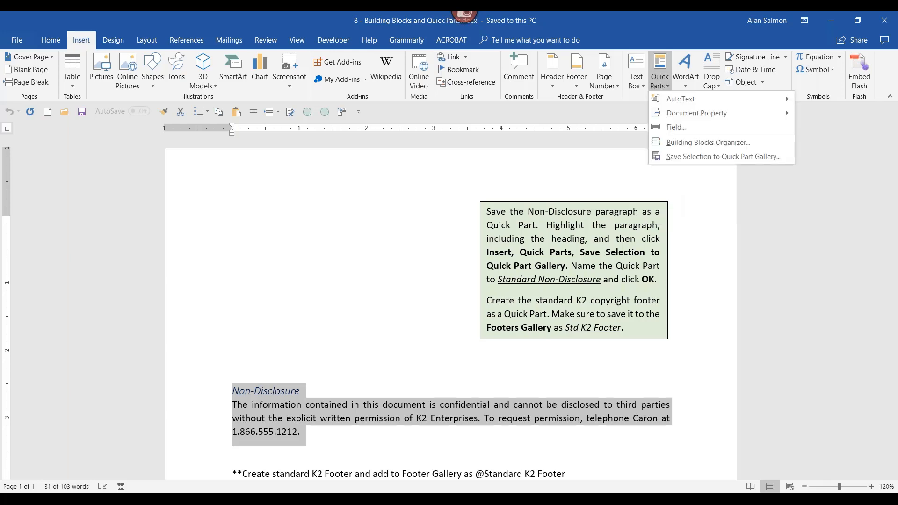
pyautogui.click(677, 156)
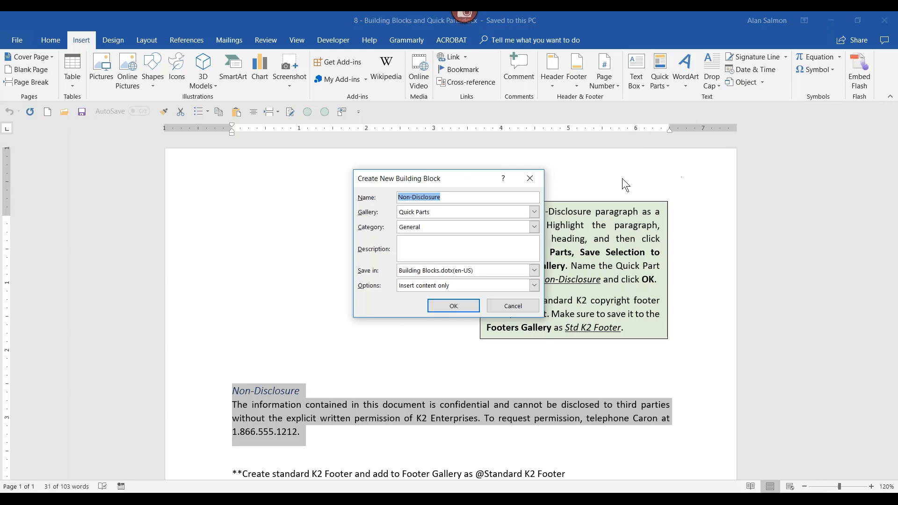
pyautogui.moveTo(445, 197); pyautogui.dragTo(352, 193)
pyautogui.write('Marilyn')
pyautogui.click(456, 306)
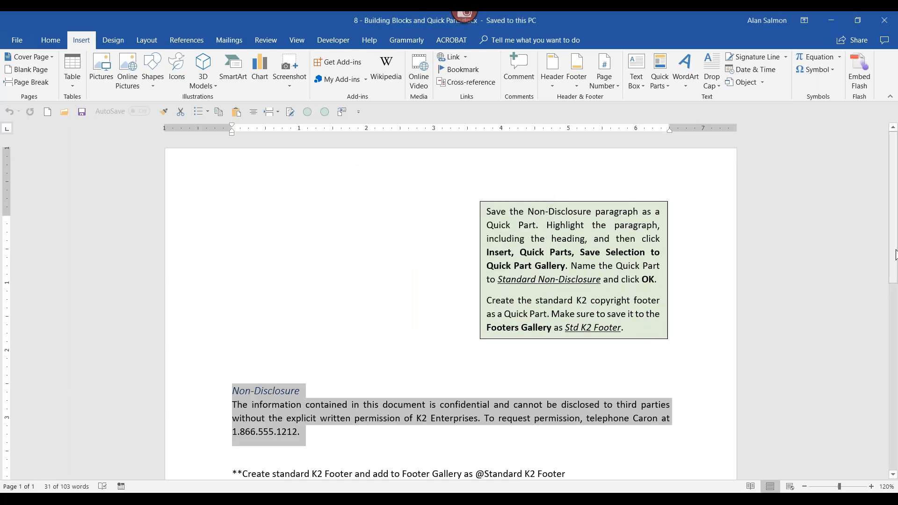
# Step: View the Building Blocks Organizer, and insert the saved Non-Disclosure Quick Part in place of the selected text
pyautogui.moveTo(893, 252); pyautogui.dragTo(895, 421)
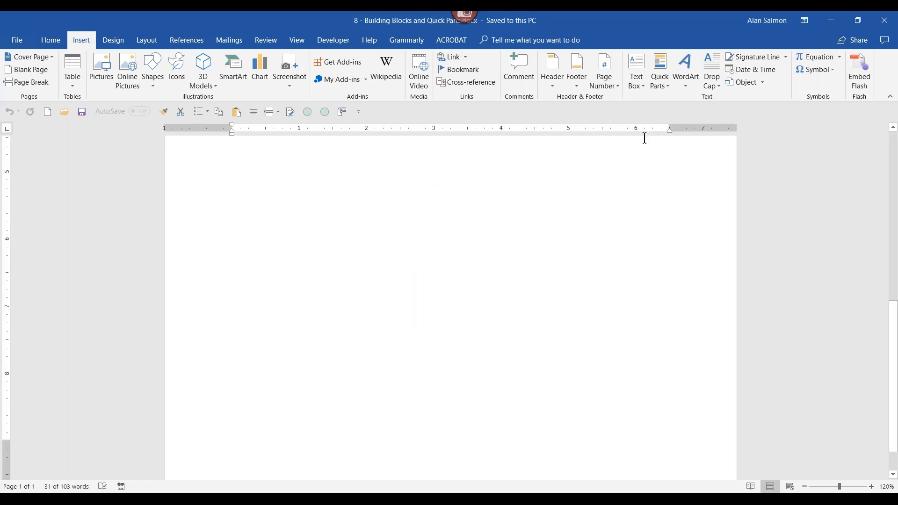
pyautogui.click(669, 87)
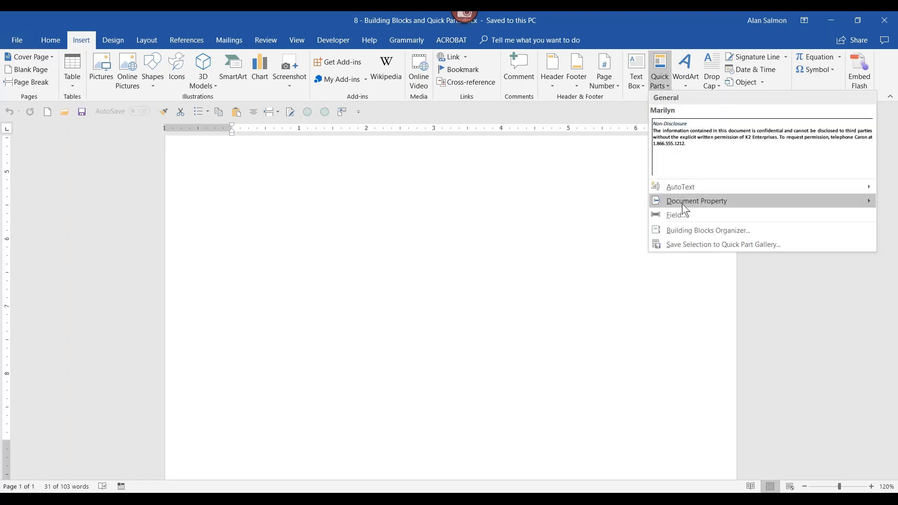
pyautogui.click(690, 231)
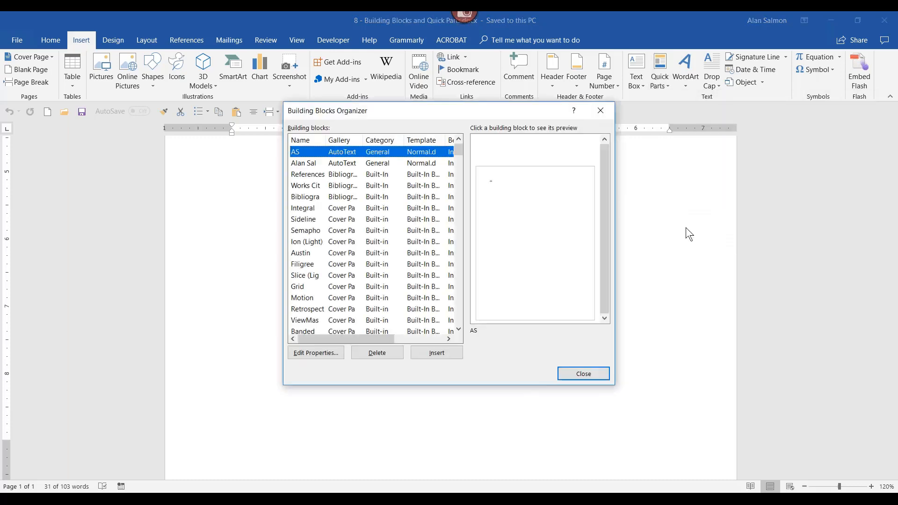
pyautogui.click(580, 377)
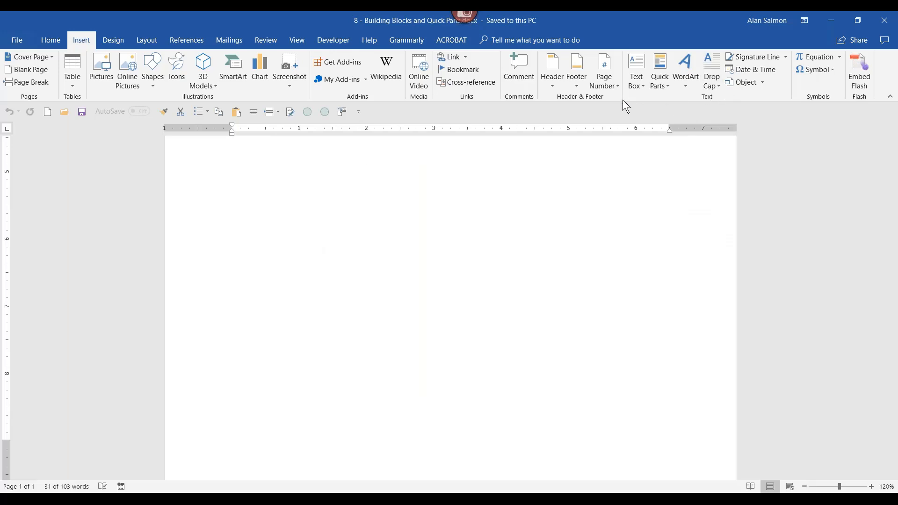
pyautogui.click(668, 88)
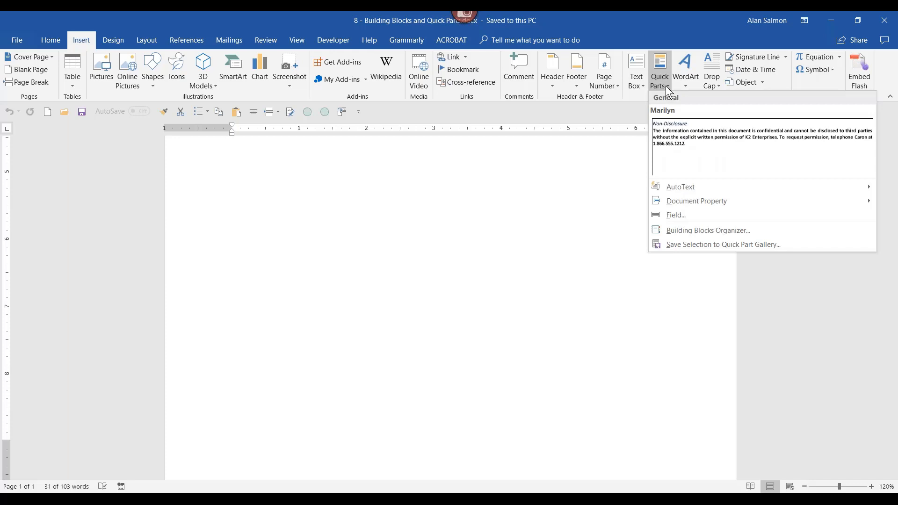
pyautogui.click(675, 146)
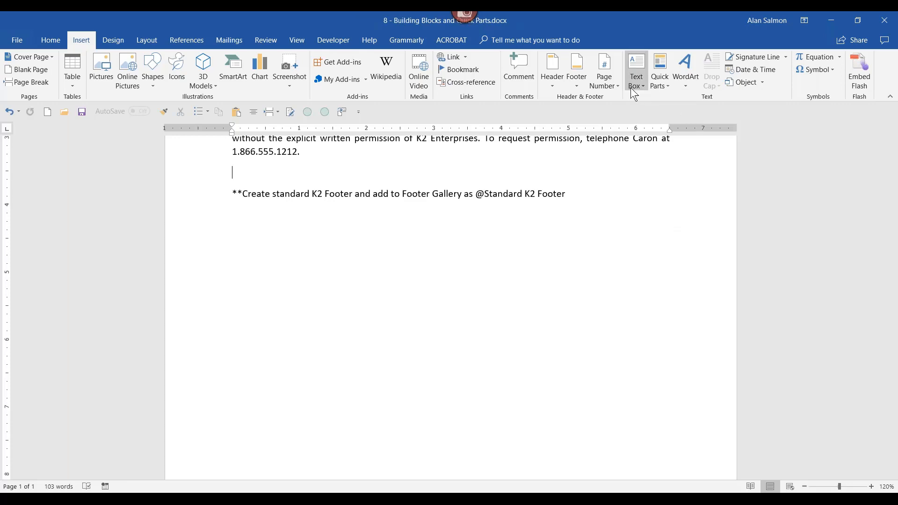
# Step: Place the insertion point in the blank area below the "**Create standard K2 Footer" line and open the Building Blocks Organizer
pyautogui.click(667, 87)
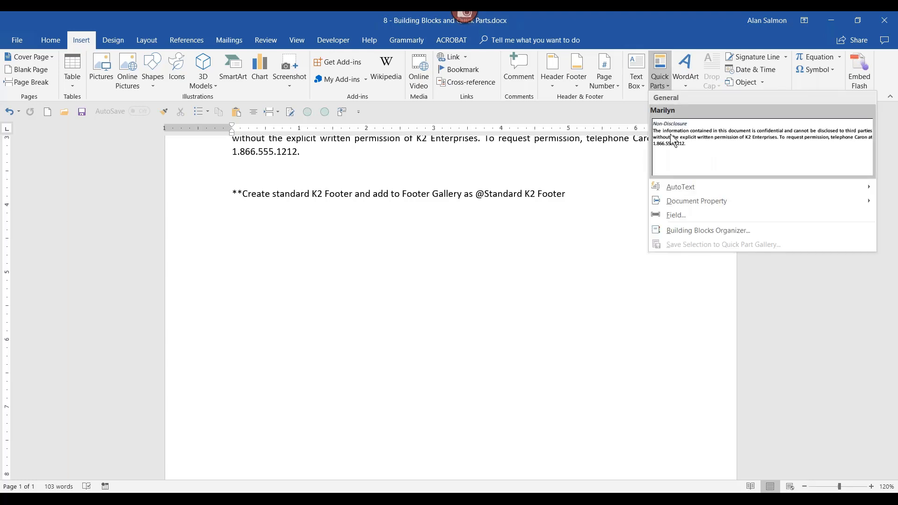
pyautogui.click(270, 231)
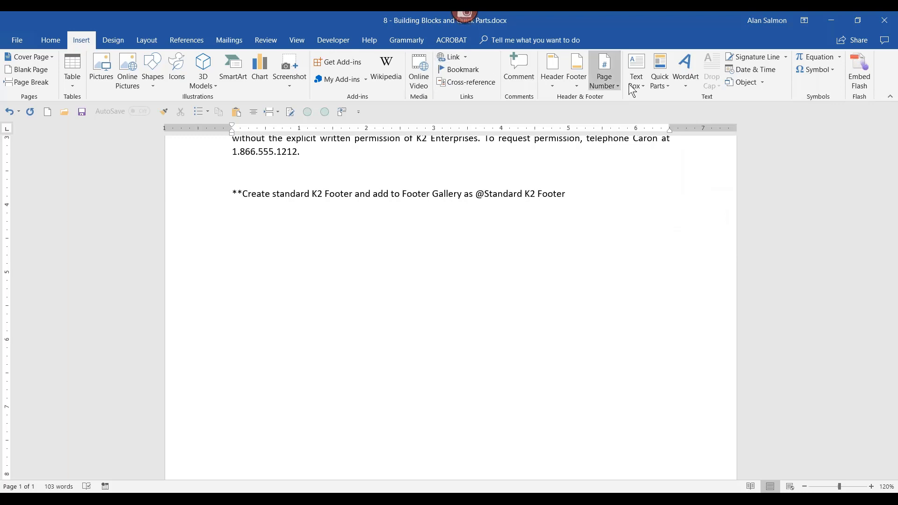
pyautogui.click(666, 86)
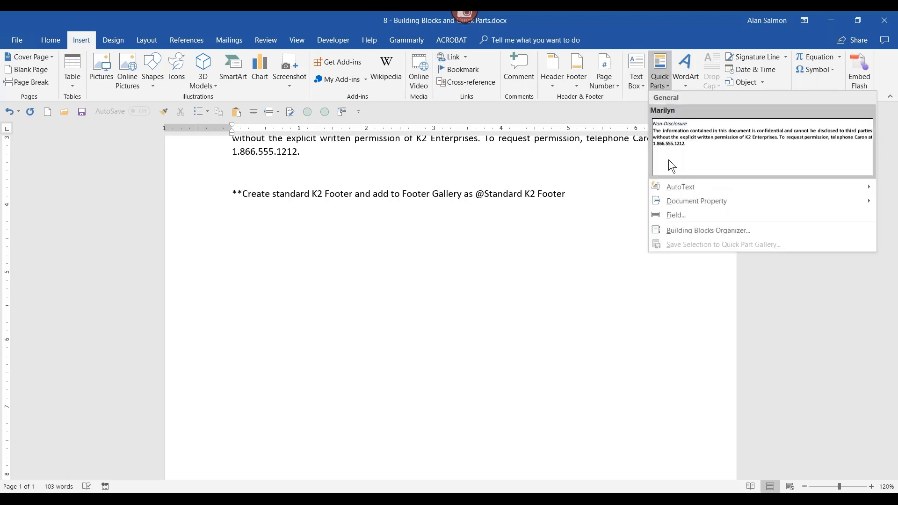
pyautogui.click(677, 229)
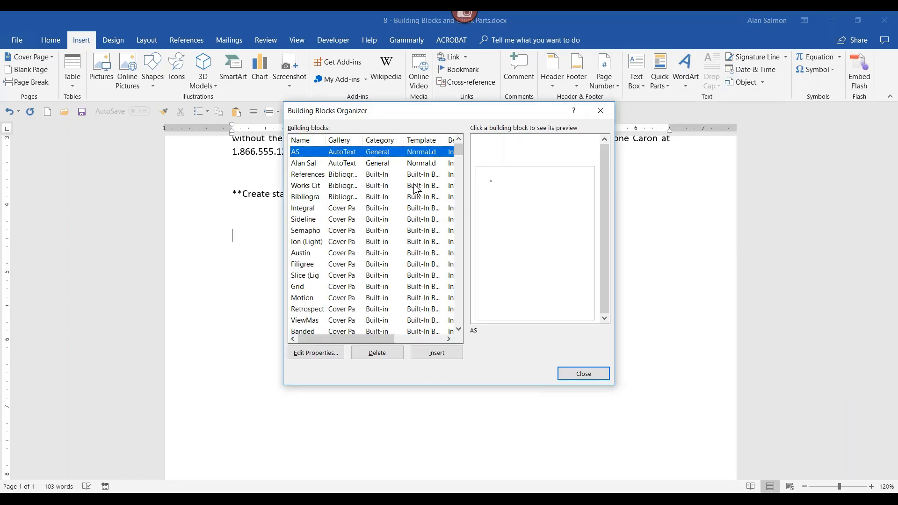
# Step: Sort the building blocks by name and insert the saved Non-Disclosure Quick Part below the "**Create standard K2 Footer" line
pyautogui.click(311, 138)
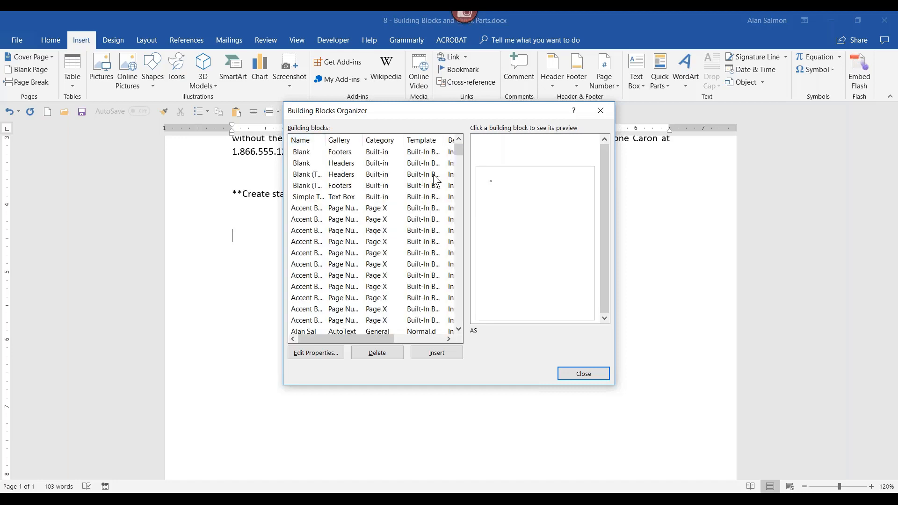
pyautogui.moveTo(459, 148); pyautogui.dragTo(467, 242)
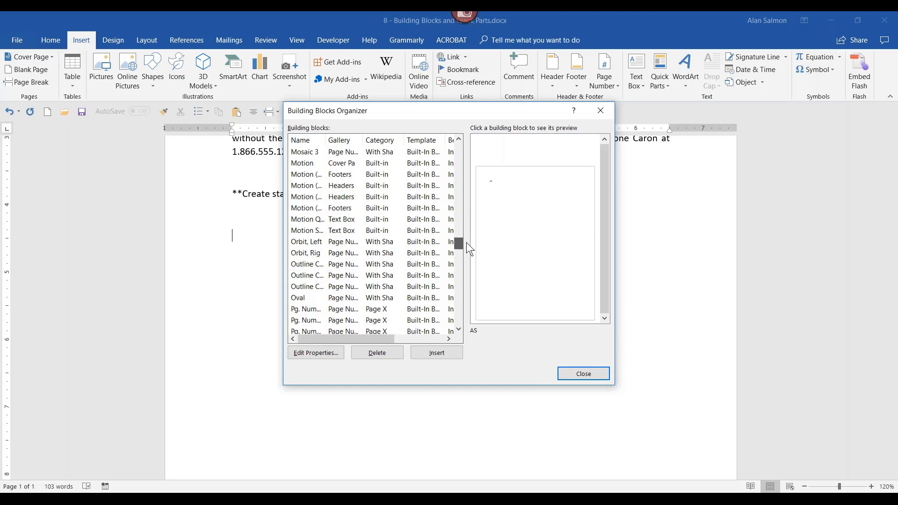
pyautogui.click(456, 143)
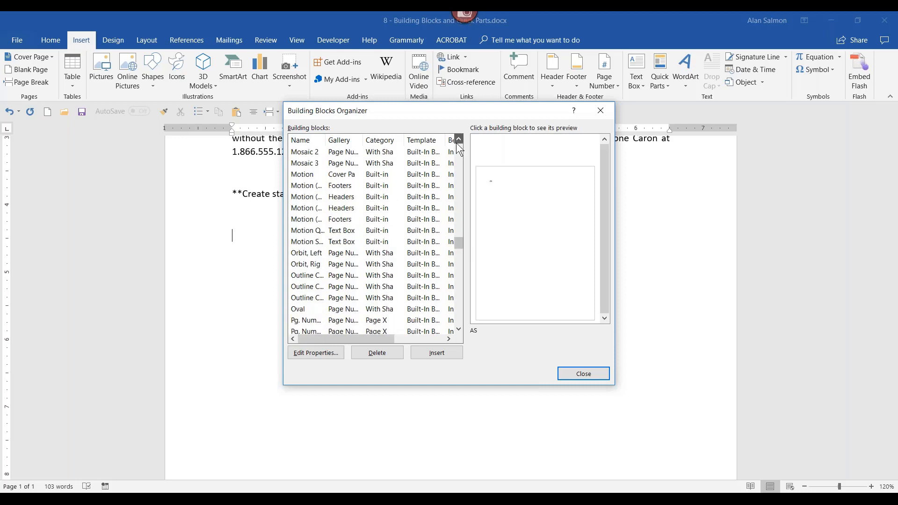
pyautogui.click(456, 142)
pyautogui.click(456, 142)
pyautogui.click(456, 142)
pyautogui.click(456, 142)
pyautogui.click(456, 142)
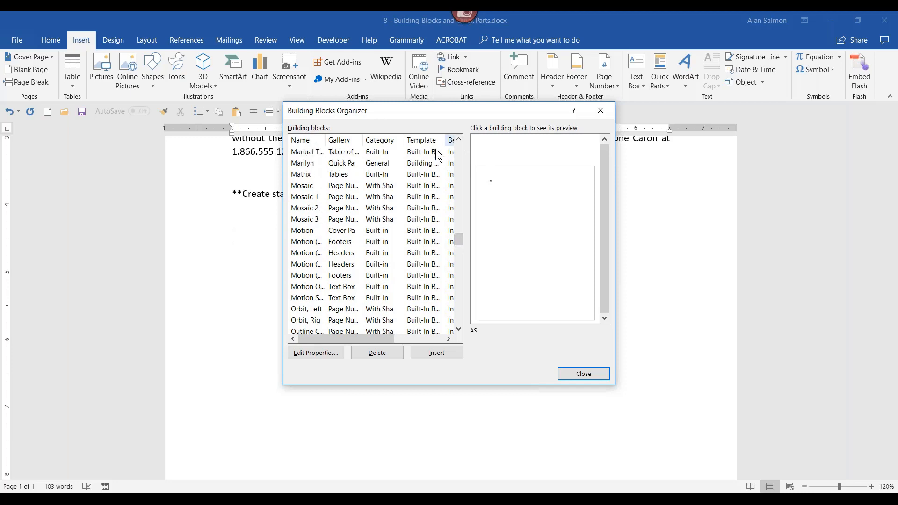
pyautogui.click(310, 164)
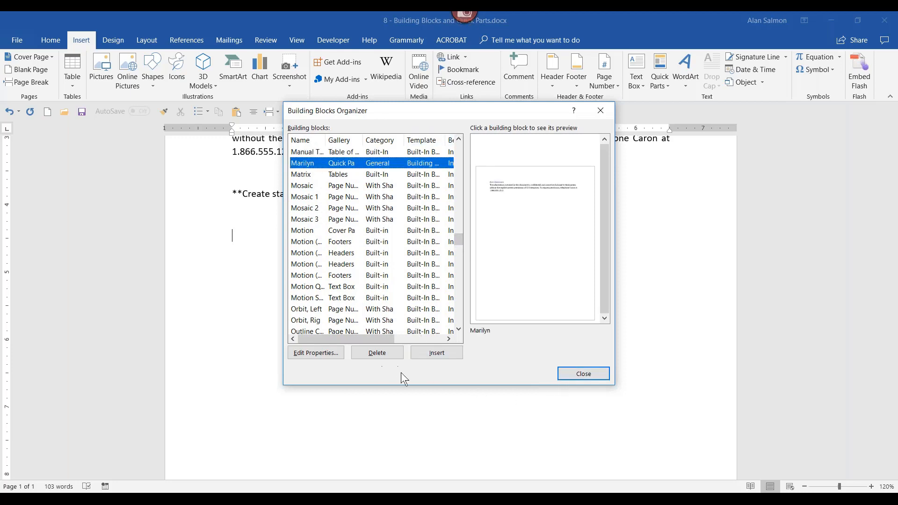
pyautogui.click(446, 354)
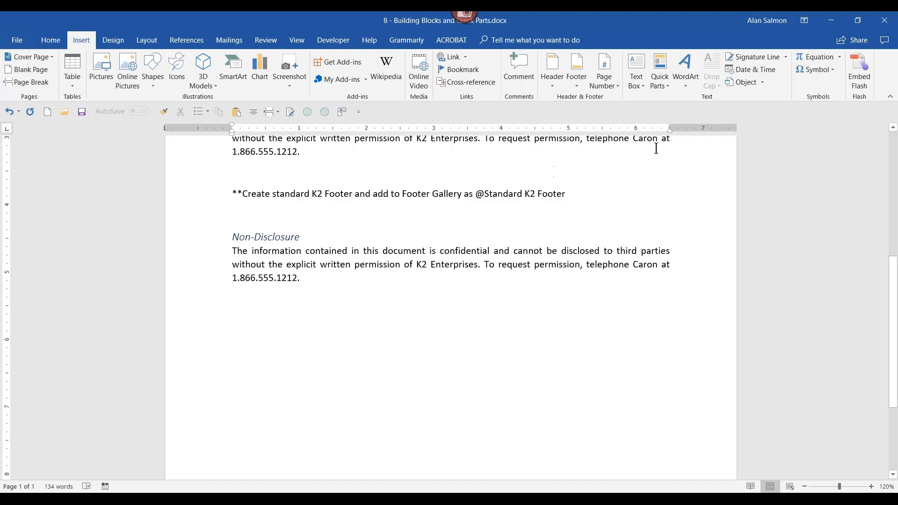
# Step: Insert the ASAP 1 watermark from the Building Blocks Organizer into the document
pyautogui.click(668, 84)
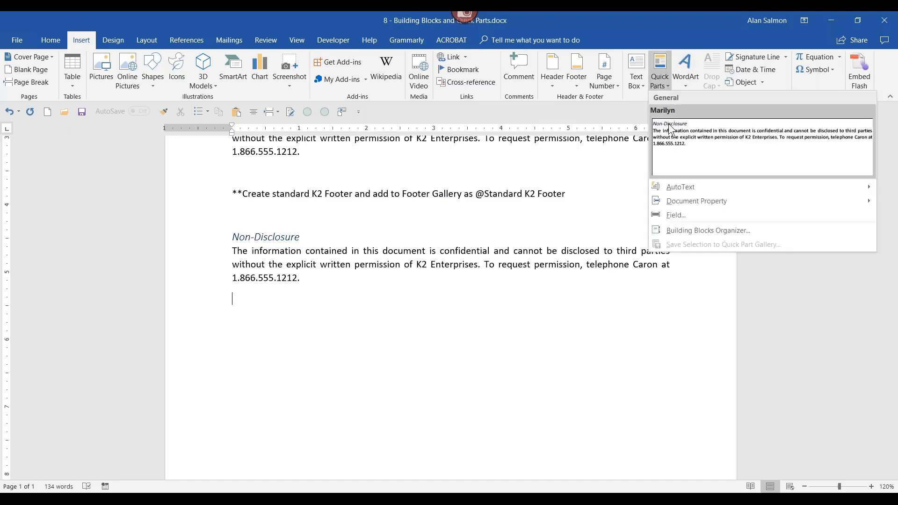
pyautogui.click(682, 237)
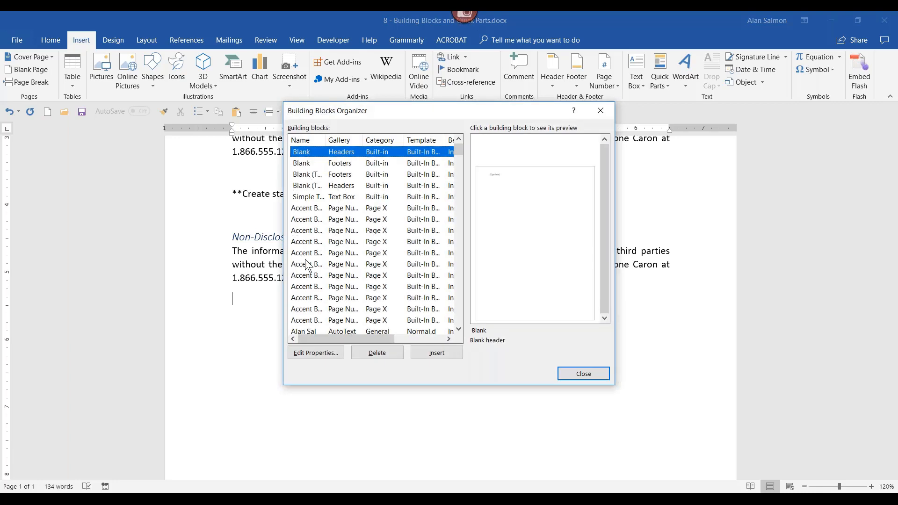
pyautogui.click(309, 210)
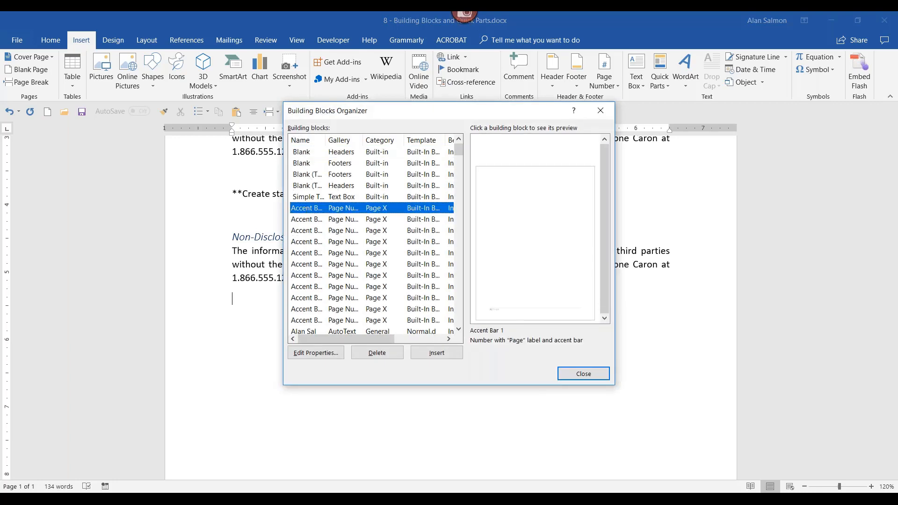
pyautogui.click(460, 330)
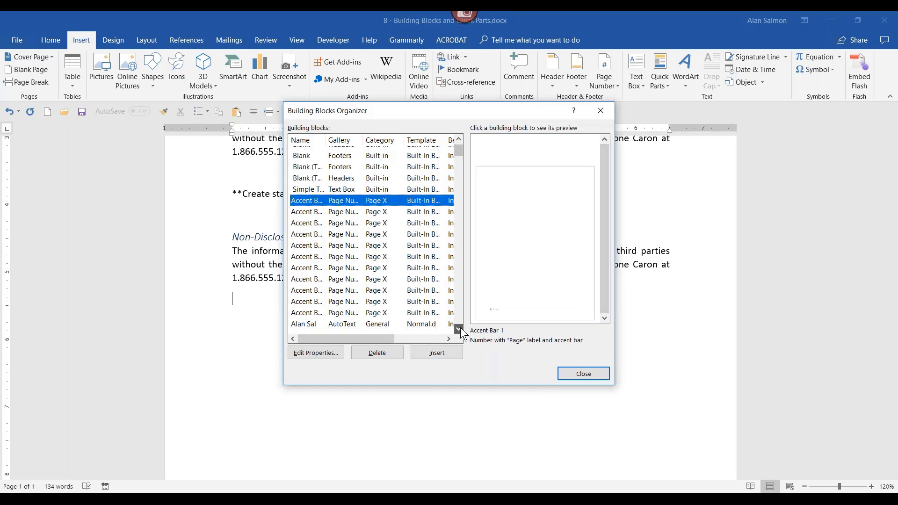
pyautogui.click(460, 329)
pyautogui.click(460, 329)
pyautogui.click(460, 329)
pyautogui.click(460, 328)
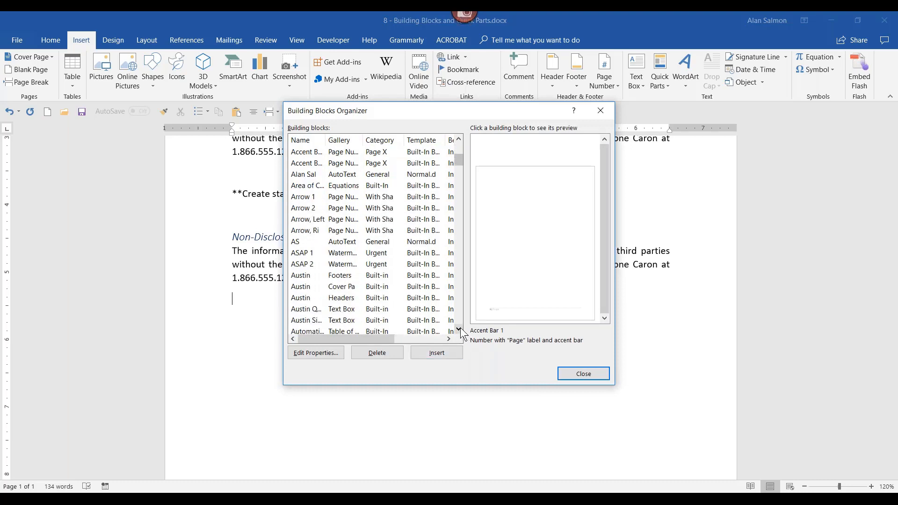
pyautogui.click(309, 253)
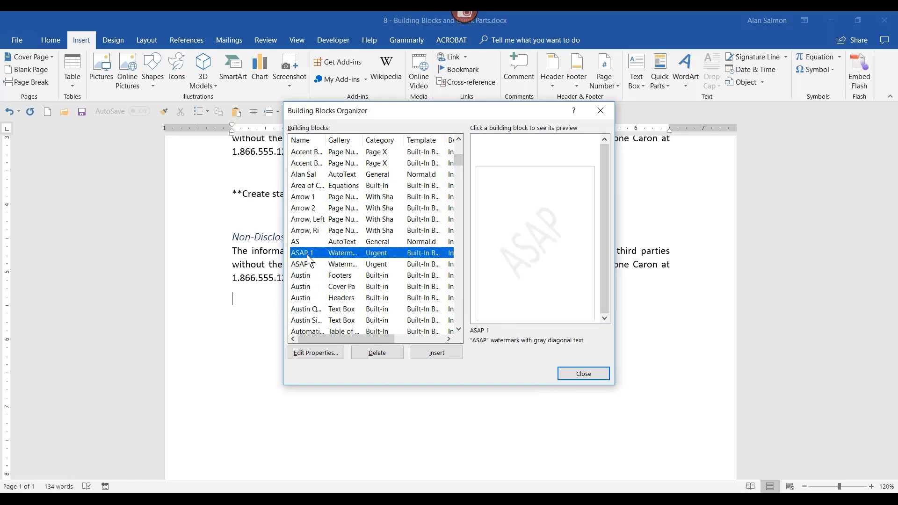
pyautogui.click(447, 355)
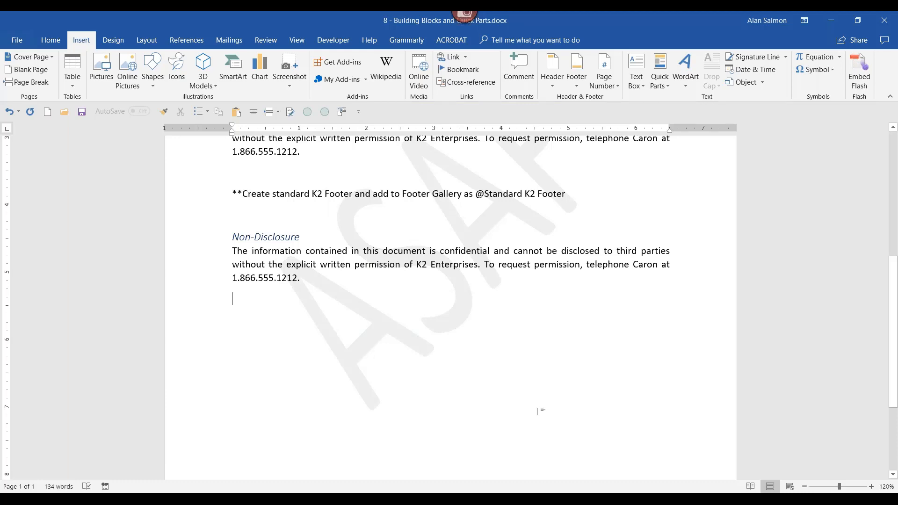
# Step: Browse further entries in the Building Blocks Organizer, previewing the Arrow 1 page number and selecting the Bibliography block, and close it without inserting anything
pyautogui.click(665, 86)
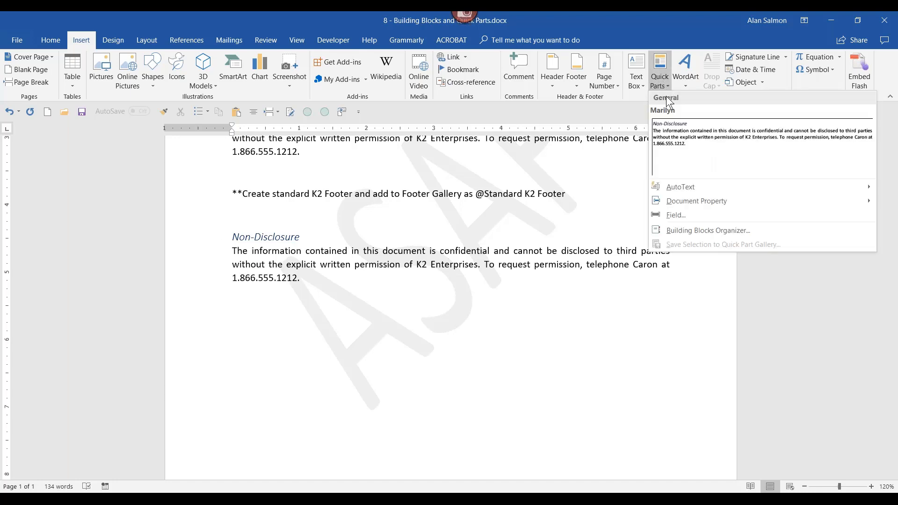
pyautogui.click(685, 234)
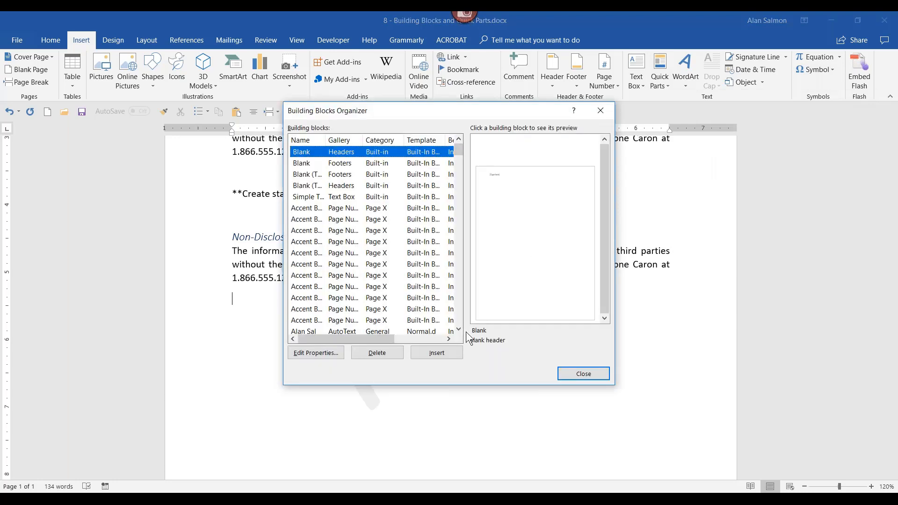
pyautogui.click(459, 330)
pyautogui.click(458, 330)
pyautogui.click(459, 330)
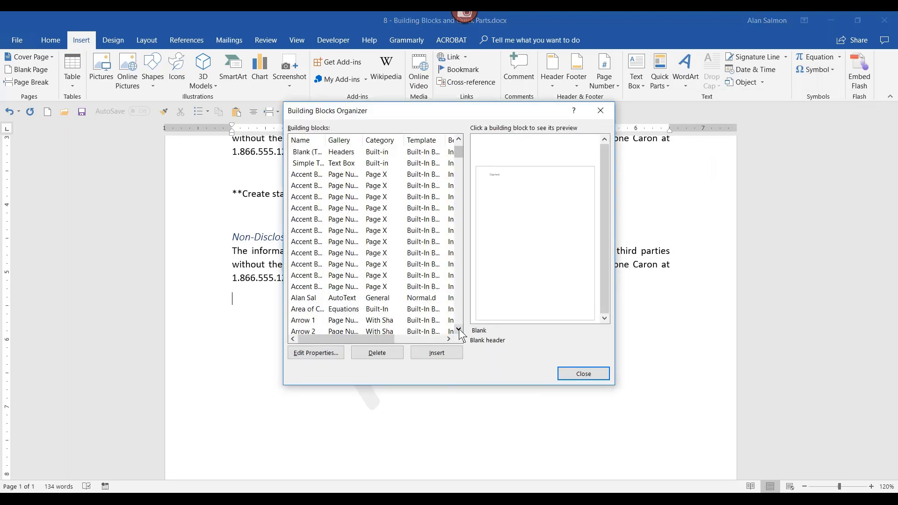
pyautogui.click(459, 329)
pyautogui.click(311, 309)
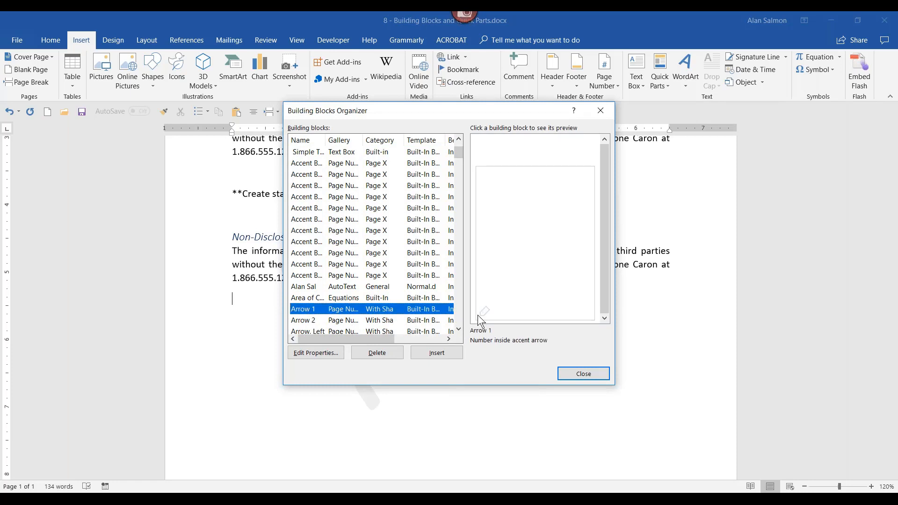
pyautogui.click(461, 329)
pyautogui.click(460, 329)
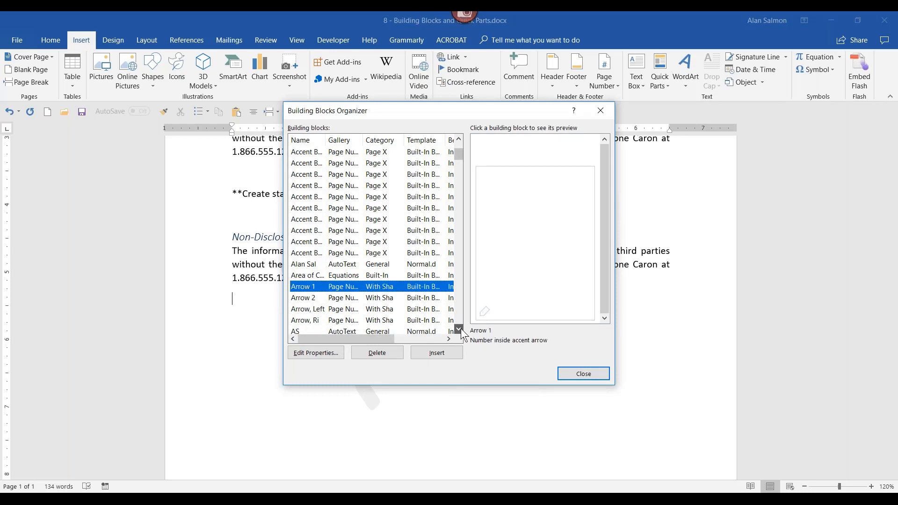
pyautogui.click(461, 329)
pyautogui.click(459, 330)
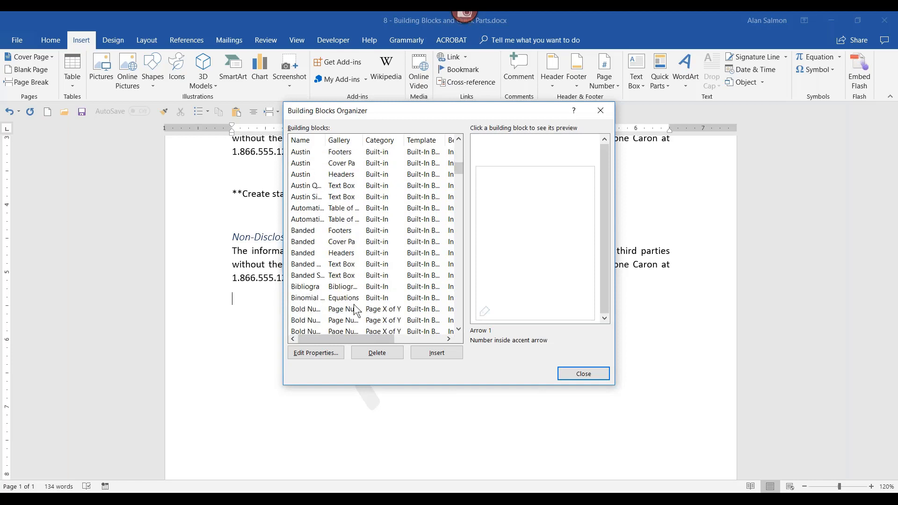
pyautogui.click(311, 287)
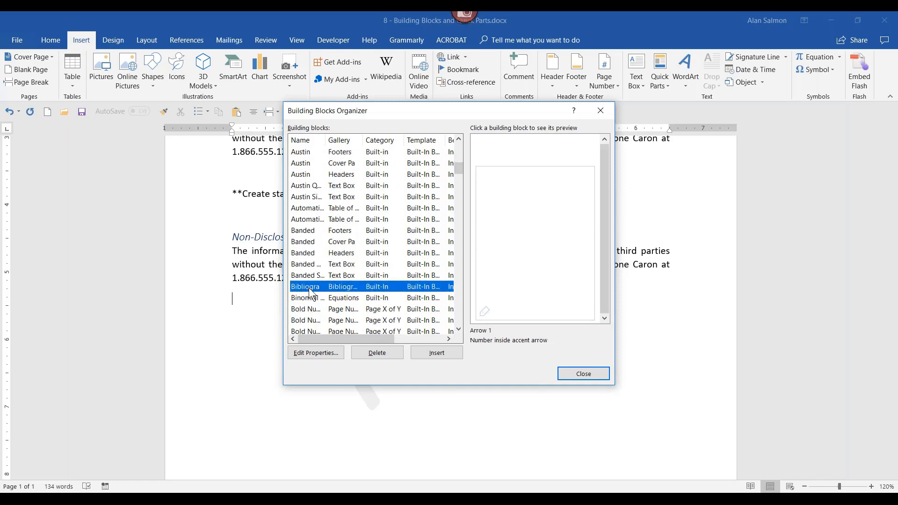
pyautogui.click(584, 374)
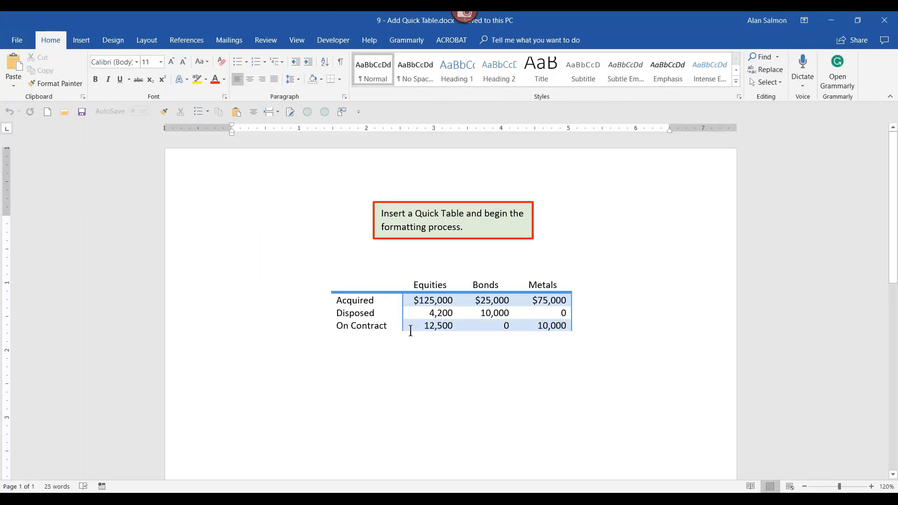
# Step: Add a blank line below the Equities, Bonds and Metals table and insert the Tabular List Quick Table there
pyautogui.click(584, 335)
pyautogui.press('Return')
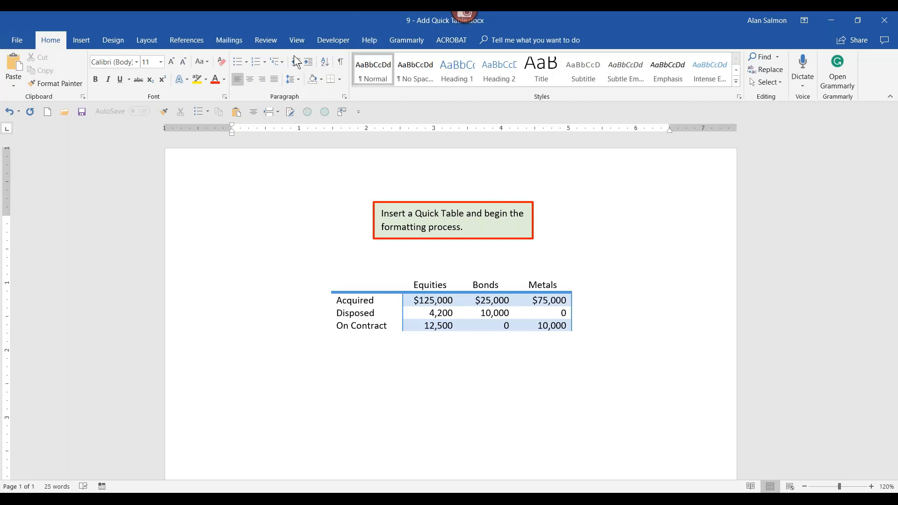
pyautogui.click(82, 40)
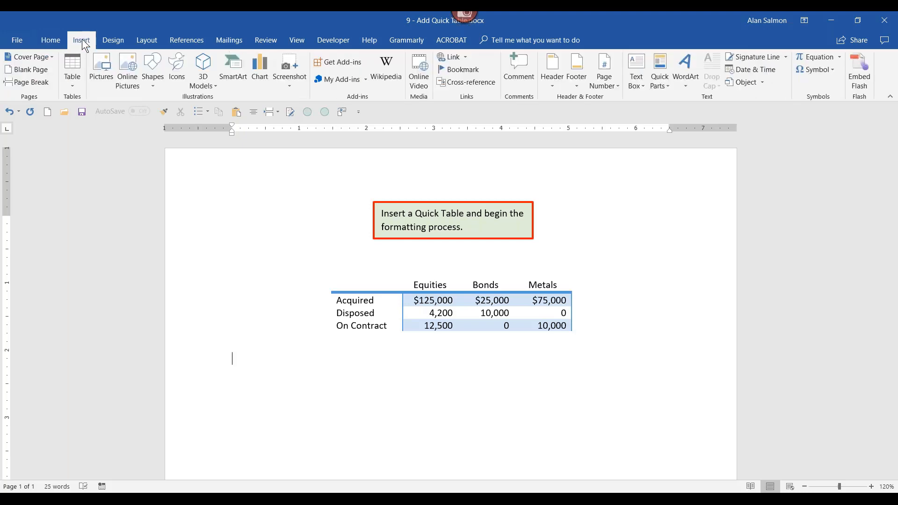
pyautogui.click(74, 87)
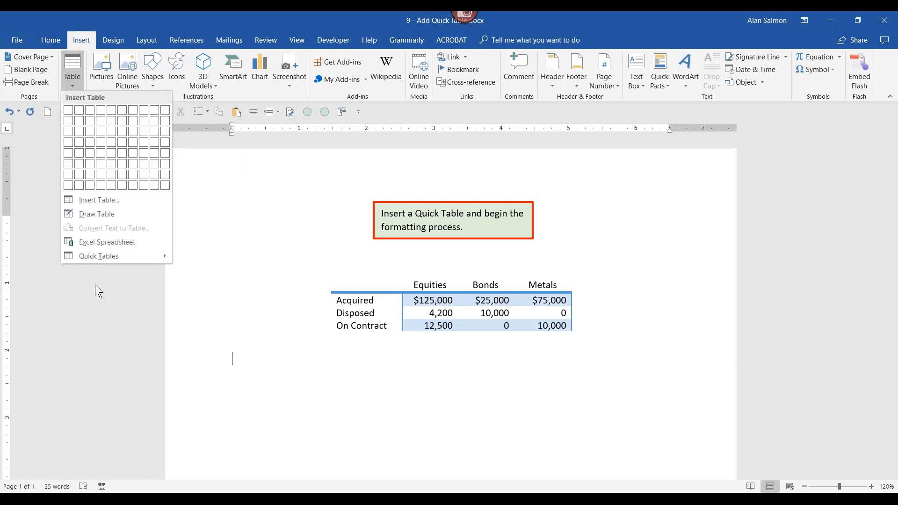
pyautogui.moveTo(101, 257)
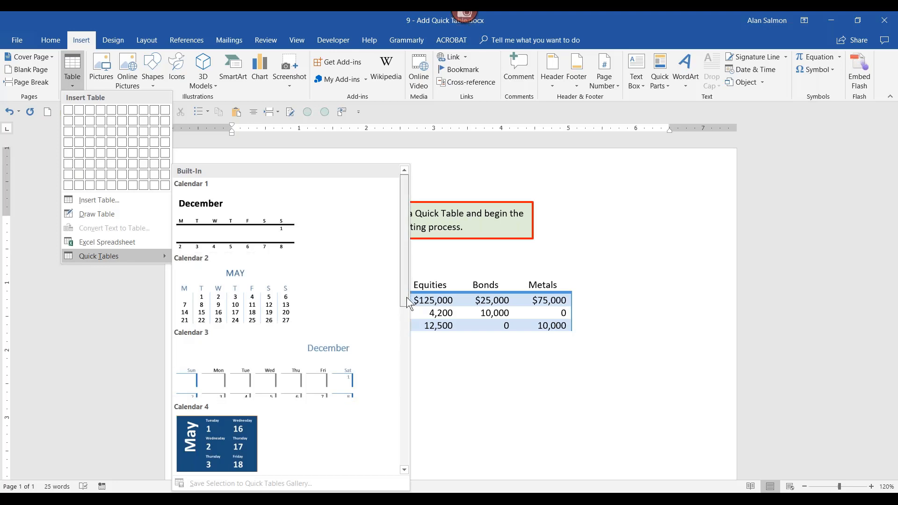
pyautogui.moveTo(406, 297); pyautogui.dragTo(407, 453)
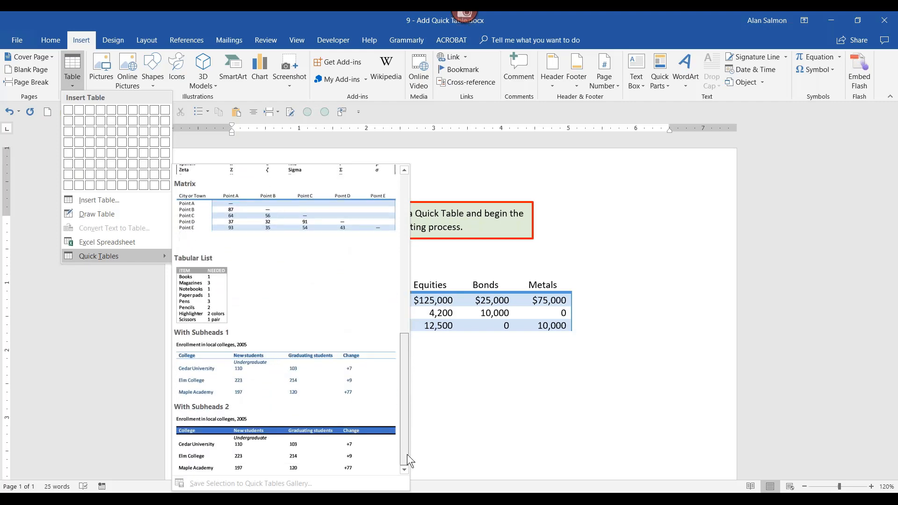
pyautogui.click(215, 309)
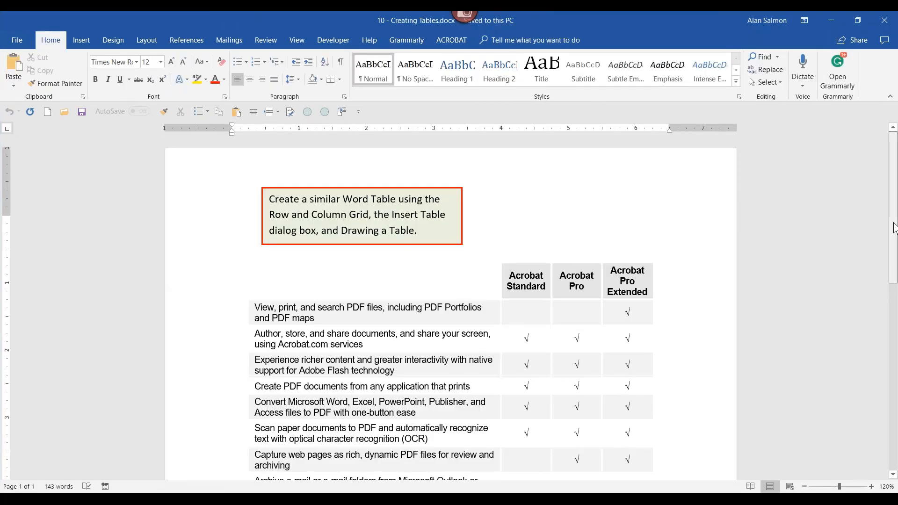
# Step: Insert a table of seven columns by three rows in the blank area below the Acrobat comparison table
pyautogui.moveTo(894, 239); pyautogui.dragTo(895, 411)
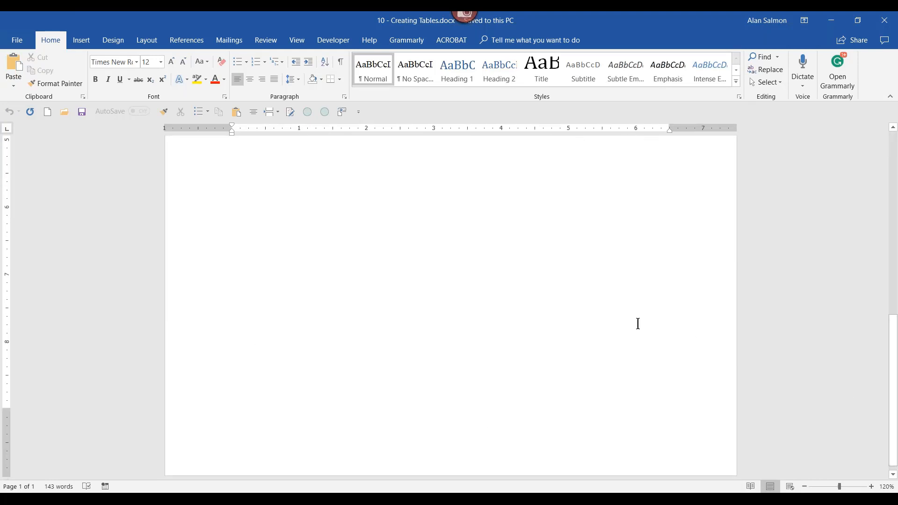
pyautogui.click(246, 164)
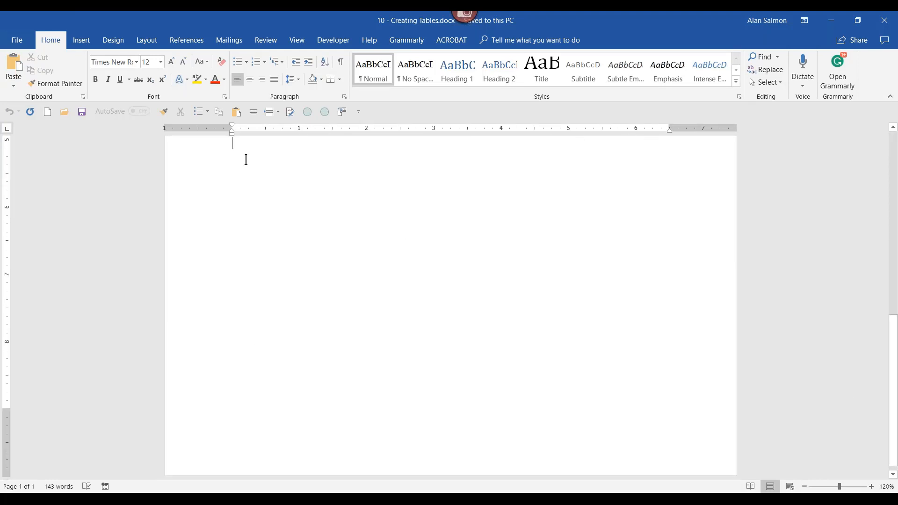
pyautogui.click(84, 44)
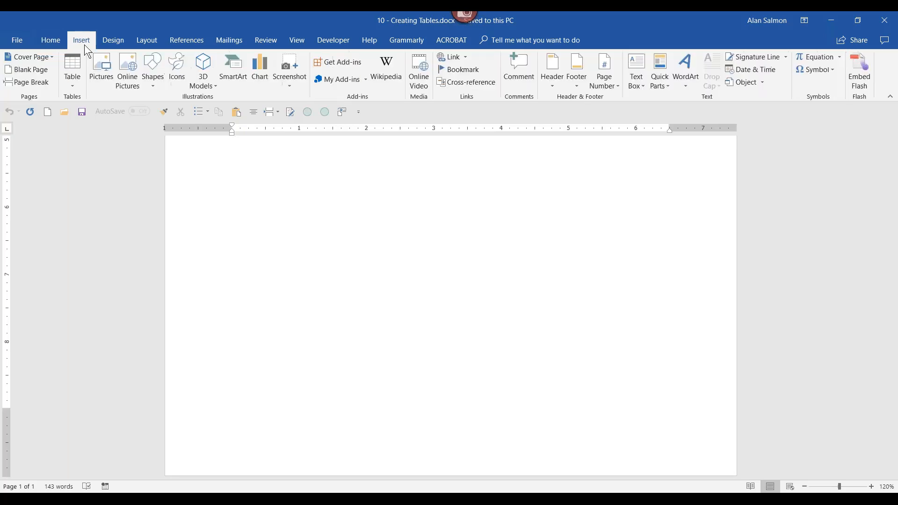
pyautogui.click(76, 89)
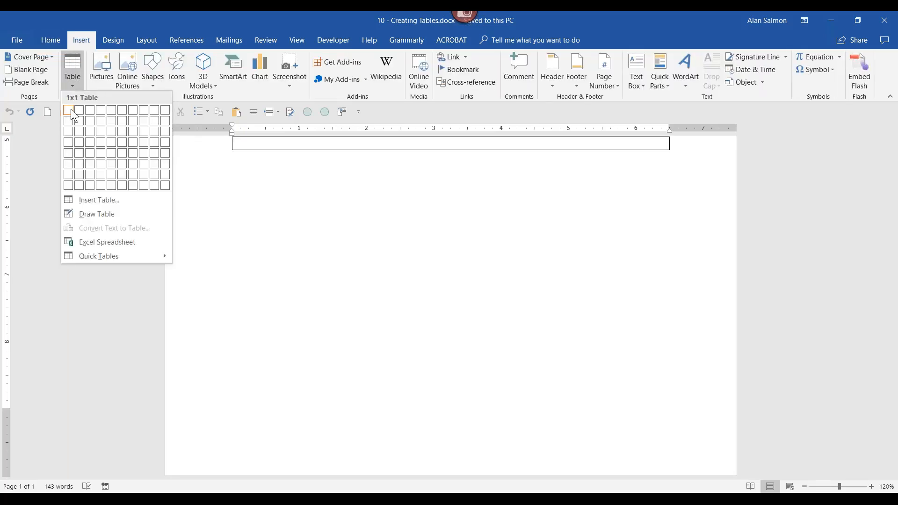
pyautogui.click(134, 131)
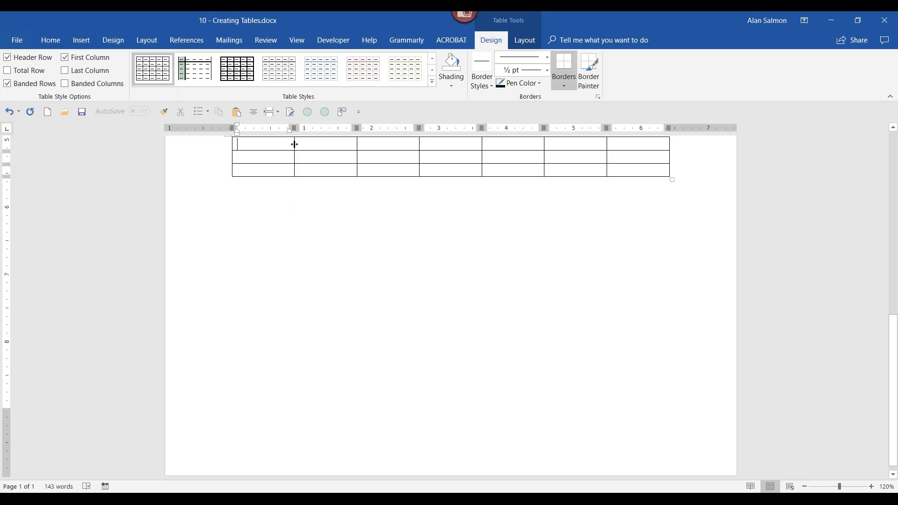
# Step: Widen the new table's first column to about 1.4 inches
pyautogui.moveTo(295, 144); pyautogui.dragTo(321, 149)
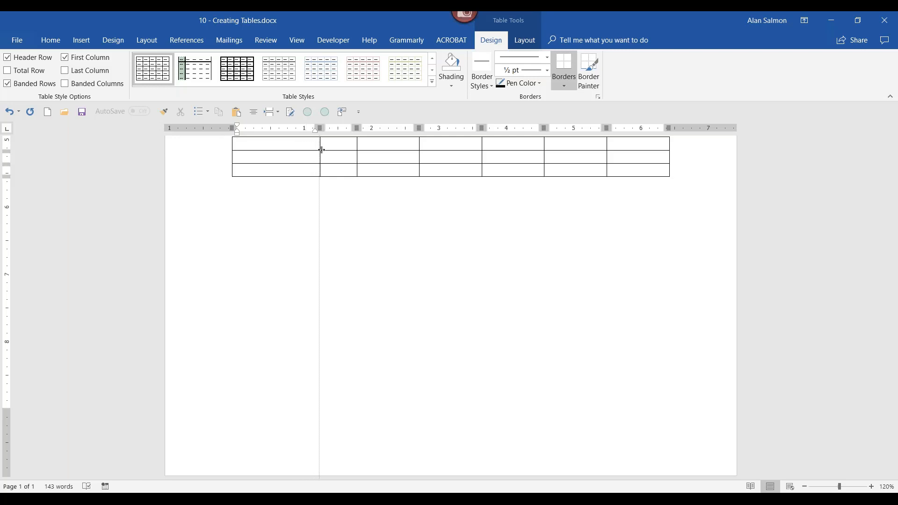
pyautogui.moveTo(322, 150); pyautogui.dragTo(321, 150)
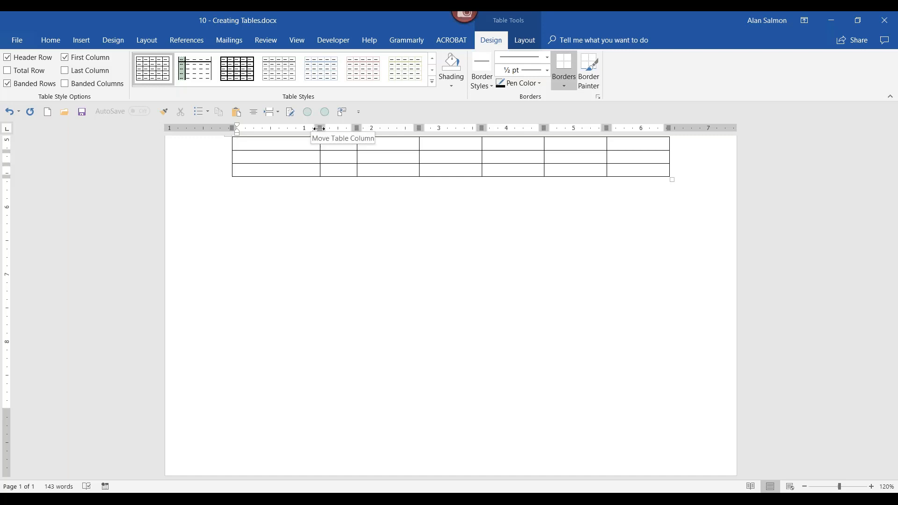
pyautogui.moveTo(319, 128)
pyautogui.mouseDown()
pyautogui.moveTo(284, 132)
pyautogui.moveTo(328, 131)
pyautogui.mouseUp()
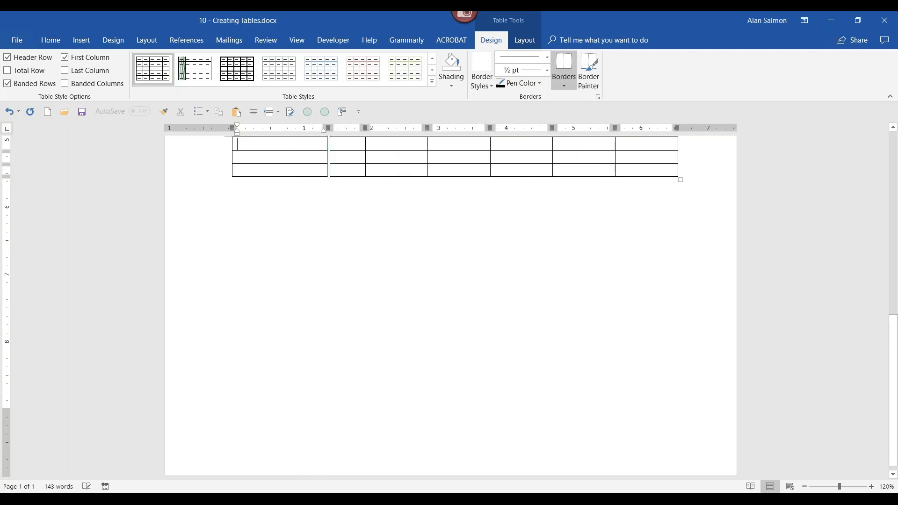
# Step: Insert a new row below the first row of the seven-column table
pyautogui.click(239, 193)
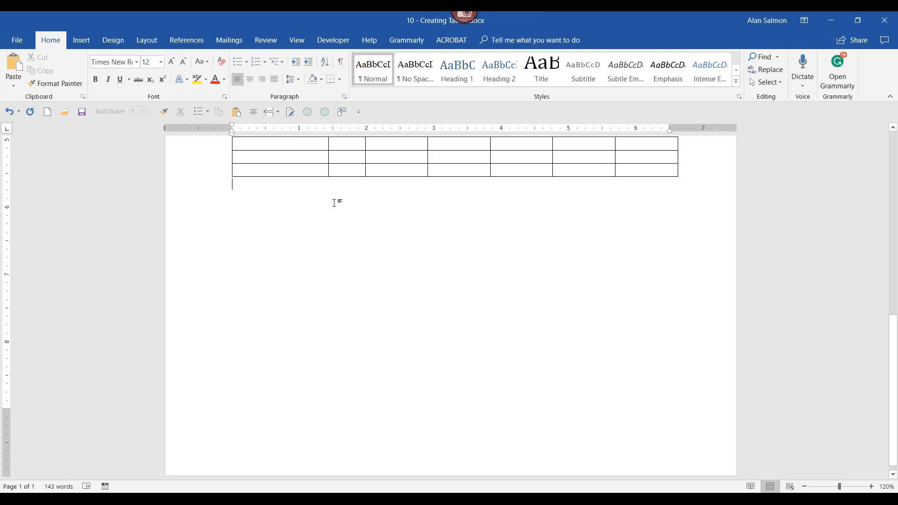
pyautogui.rightClick(392, 146)
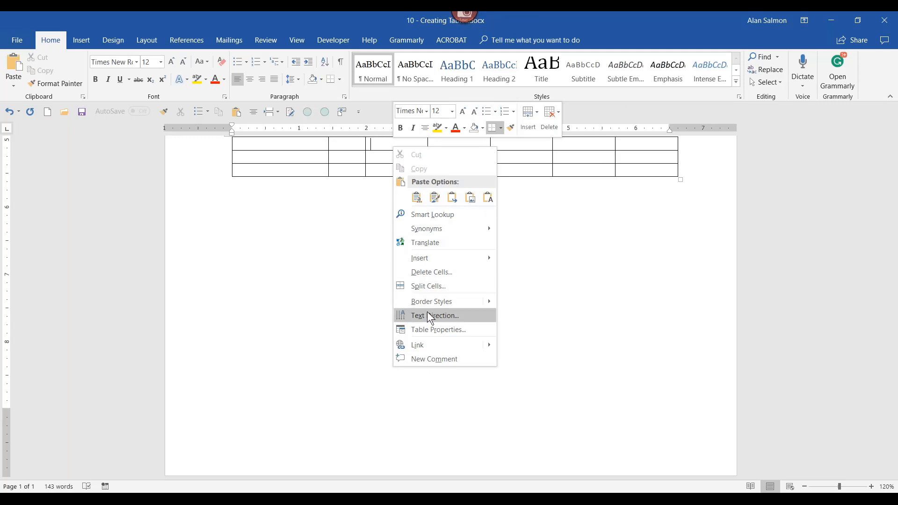
pyautogui.moveTo(443, 259)
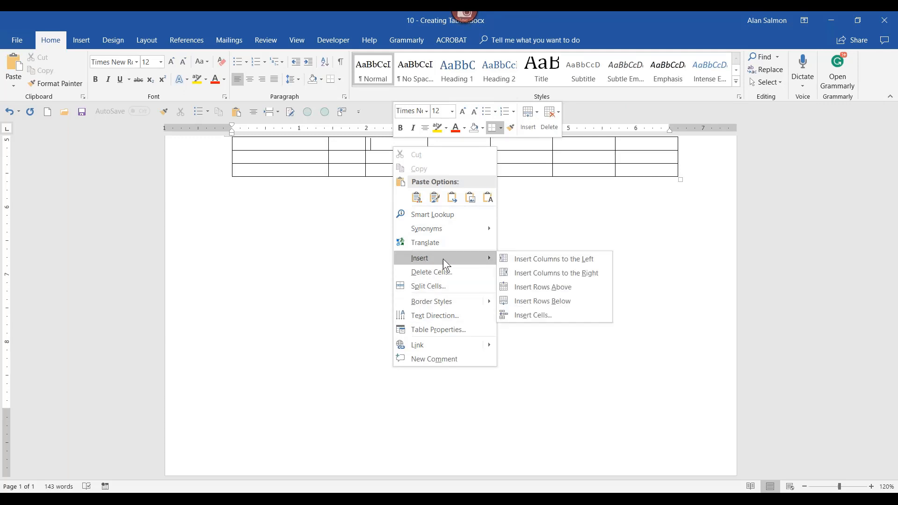
pyautogui.click(555, 304)
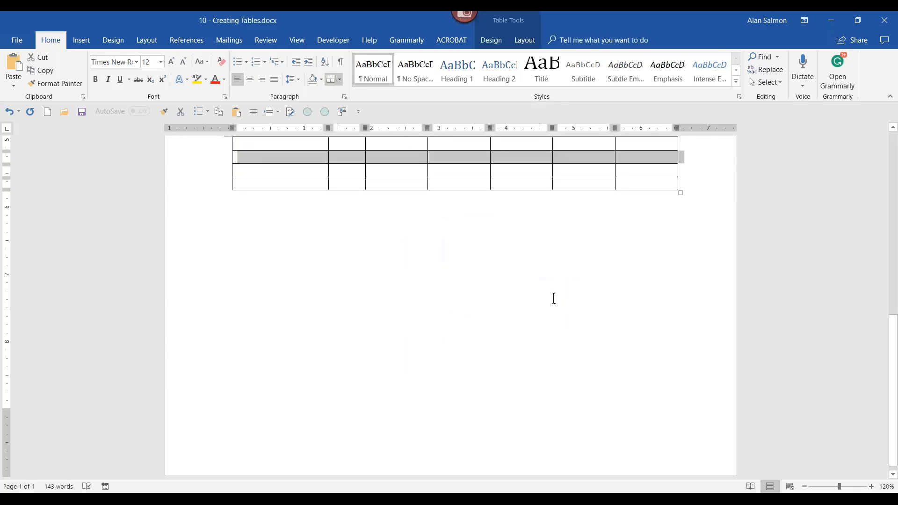
# Step: Insert a table of six columns by five rows in the blank area below the seven-column table
pyautogui.click(239, 229)
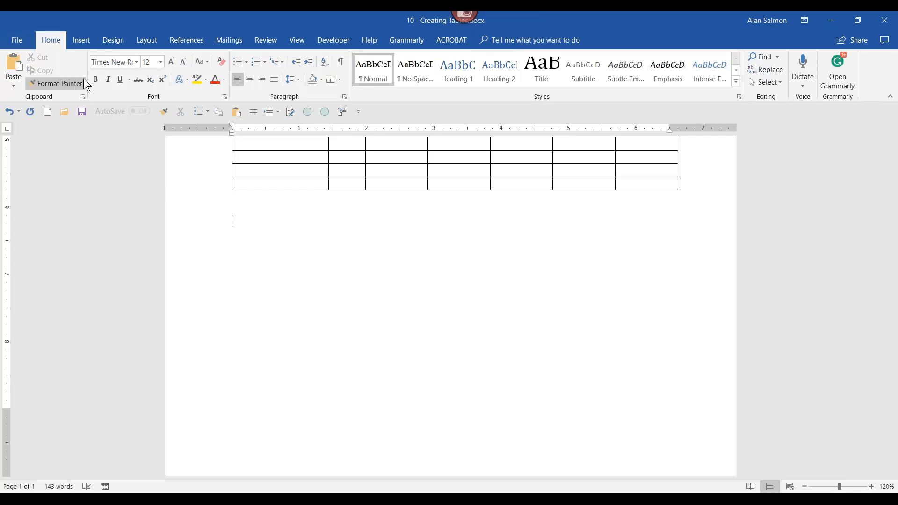
pyautogui.click(77, 40)
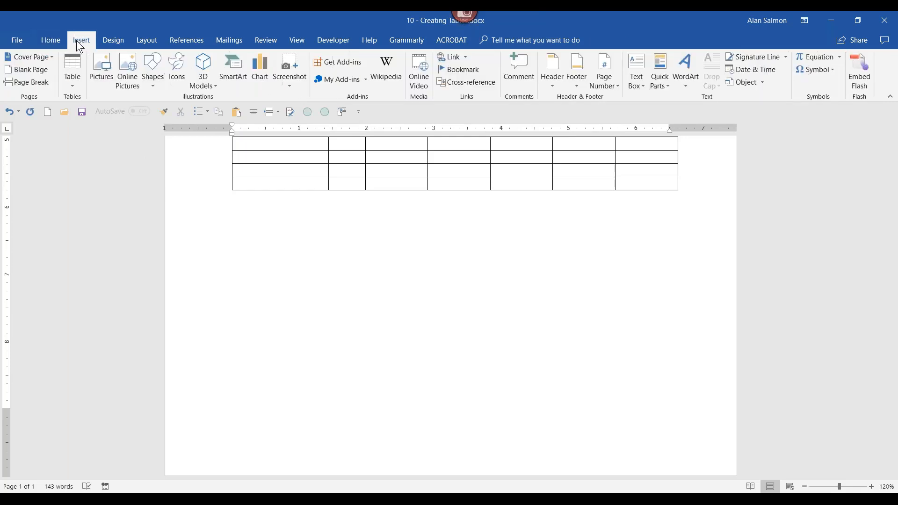
pyautogui.click(71, 86)
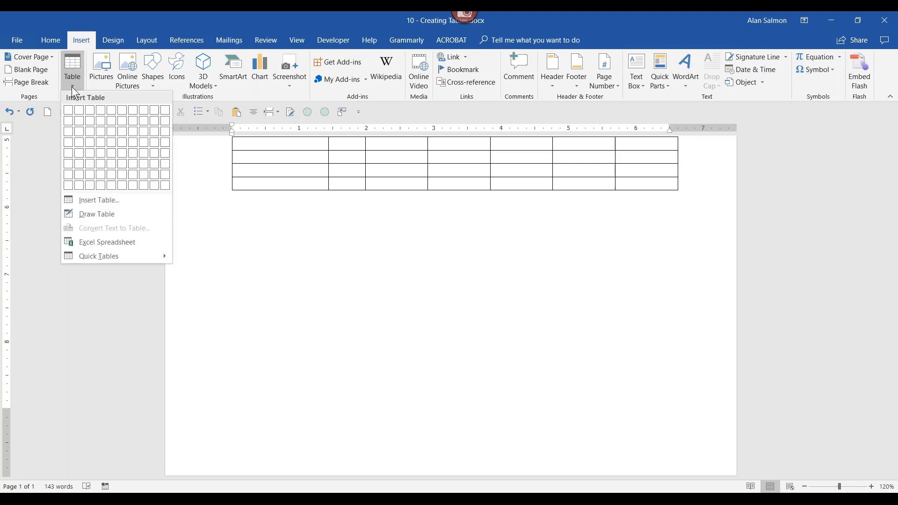
pyautogui.click(95, 200)
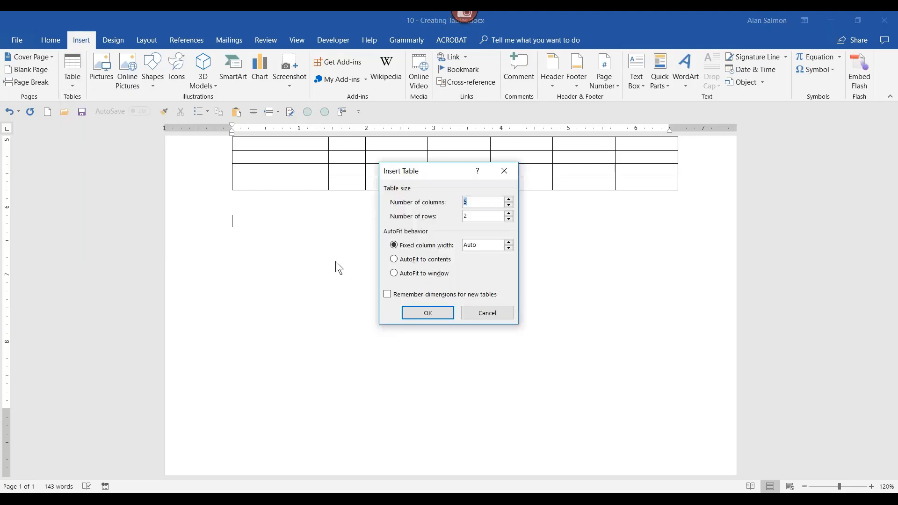
pyautogui.click(509, 200)
pyautogui.click(509, 219)
pyautogui.click(510, 213)
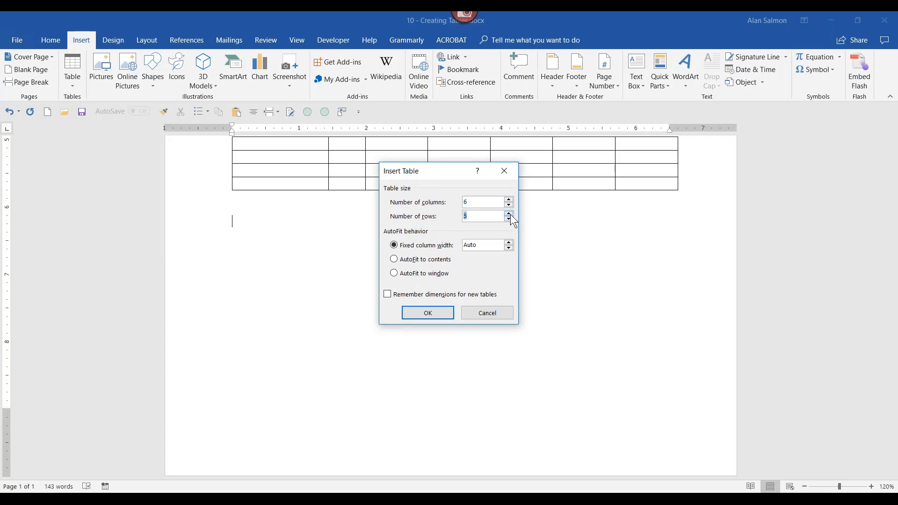
pyautogui.click(434, 312)
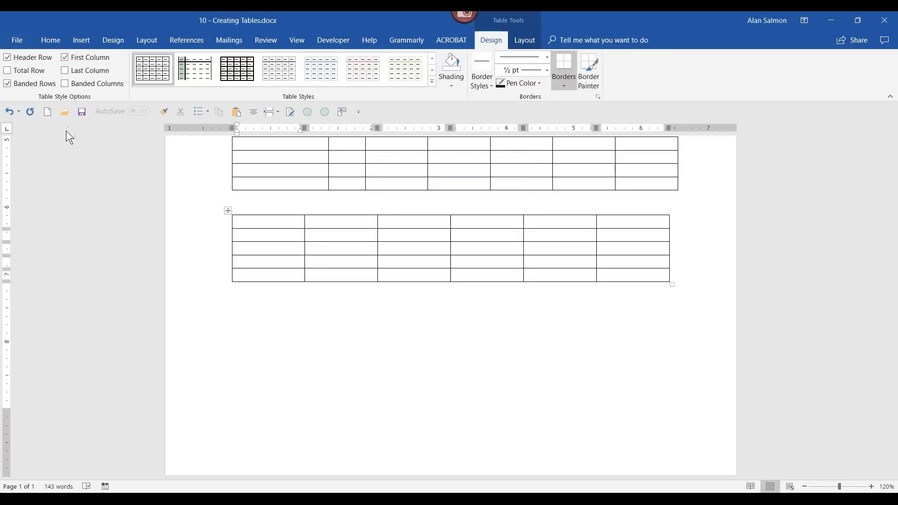
# Step: Draw a single-cell table about 6.5 inches wide and 0.4 inches high below the six-column table
pyautogui.click(82, 41)
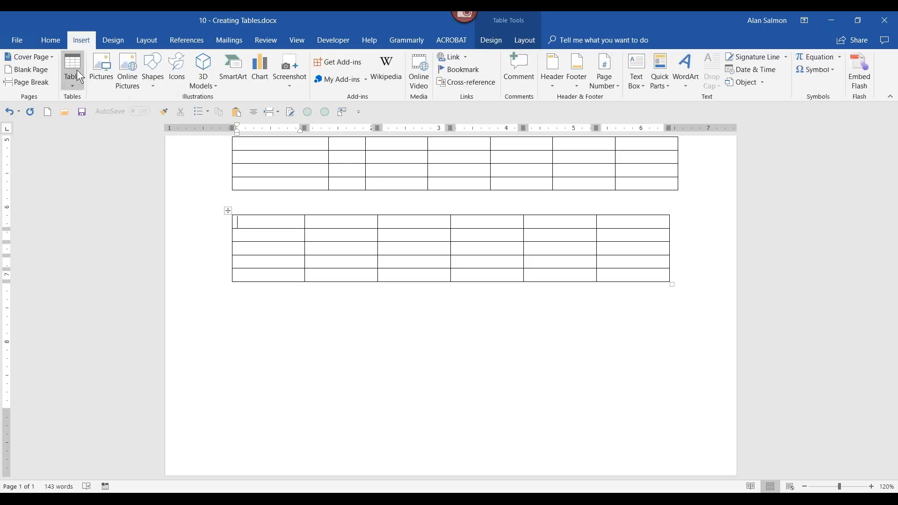
pyautogui.click(73, 82)
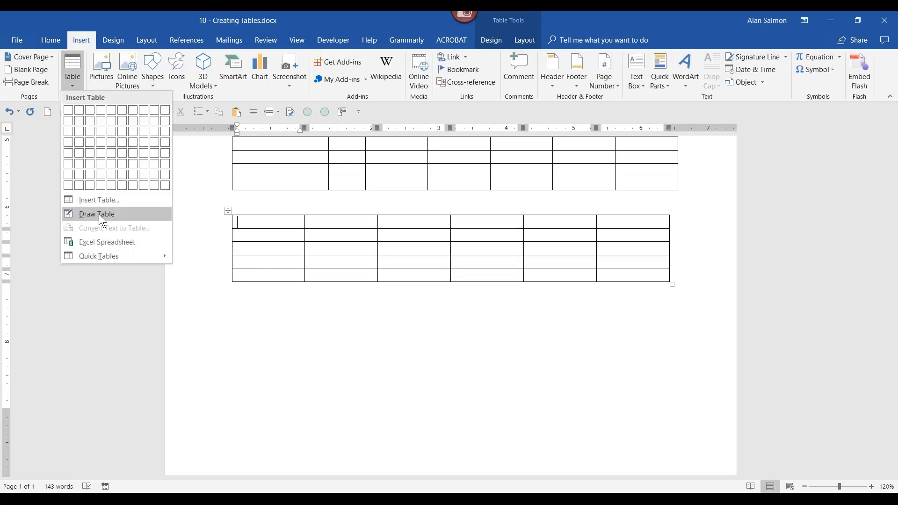
pyautogui.click(100, 214)
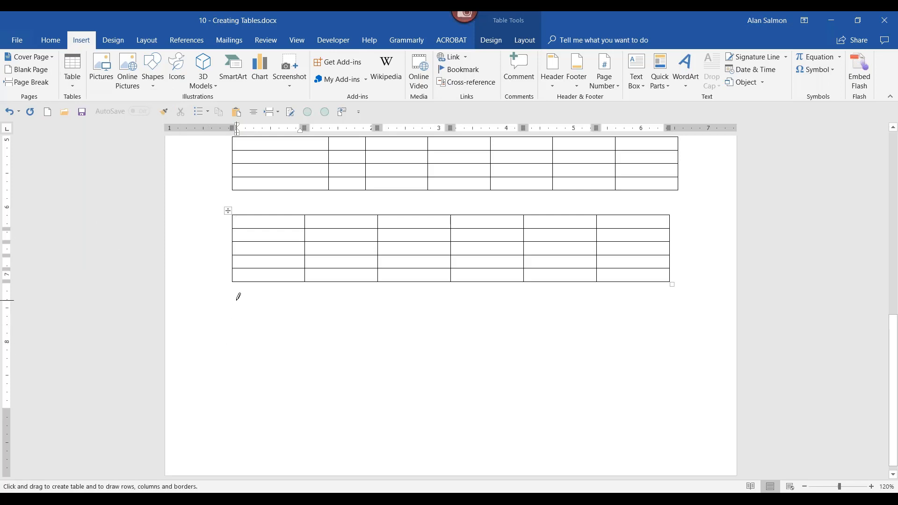
pyautogui.moveTo(239, 304)
pyautogui.mouseDown()
pyautogui.moveTo(248, 322)
pyautogui.moveTo(673, 333)
pyautogui.mouseUp()
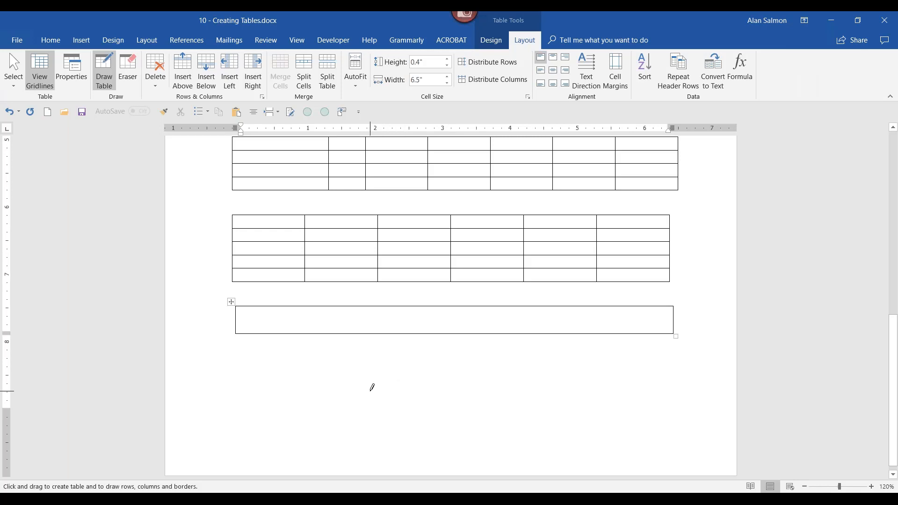
pyautogui.press('Escape')
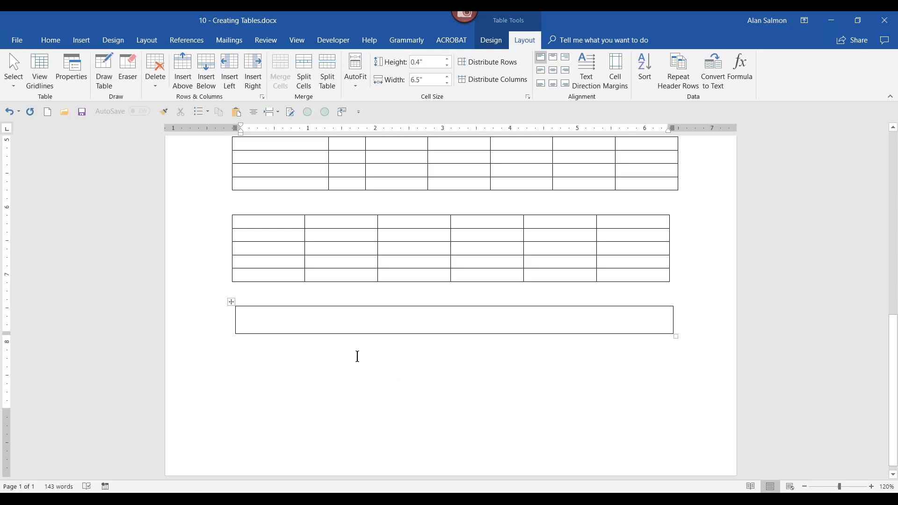
# Step: Split the hand-drawn table's single cell into two columns and one row
pyautogui.rightClick(370, 321)
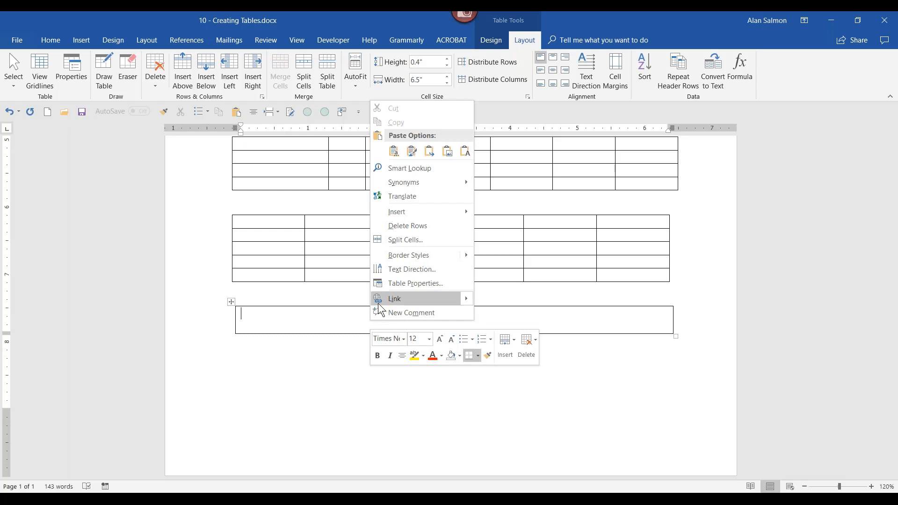
pyautogui.click(400, 246)
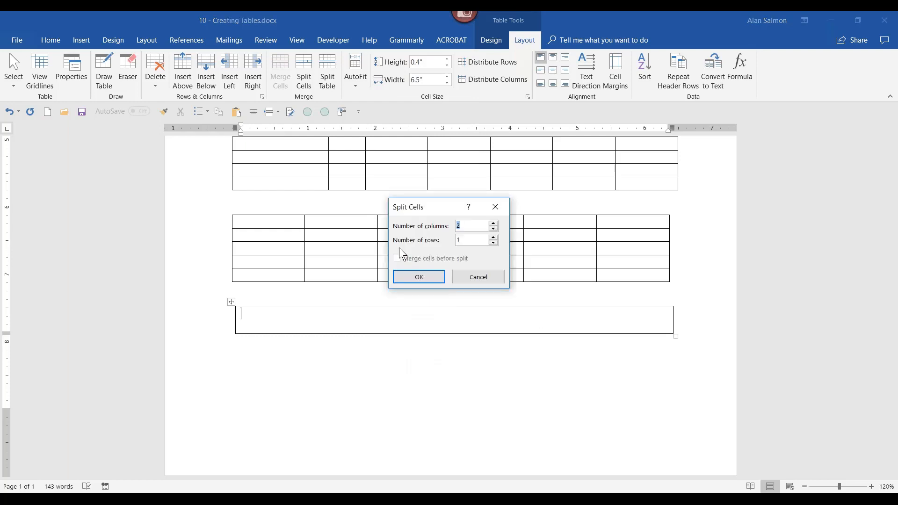
pyautogui.click(431, 279)
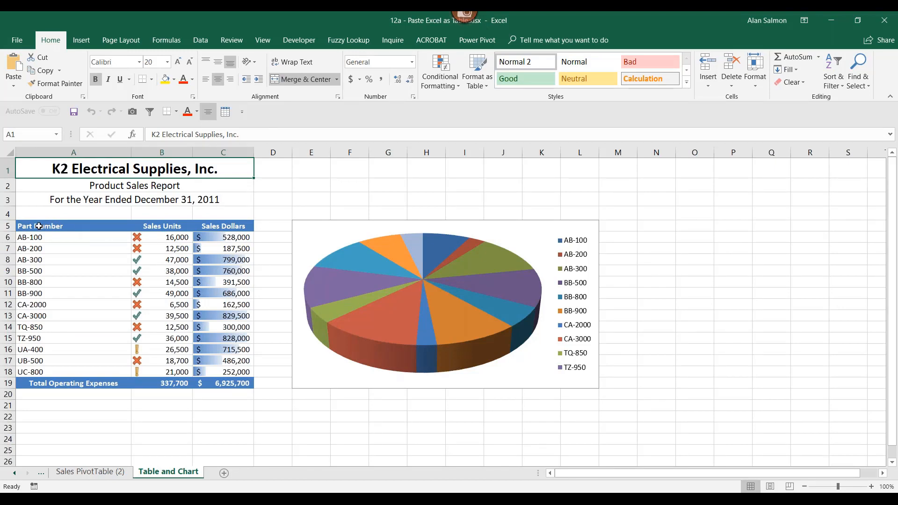
# Step: In the Excel workbook, copy cells A5:C19, and start a new line below the product table in the Word document 12 - Paste Excel as Table
pyautogui.moveTo(38, 226); pyautogui.dragTo(206, 384)
pyautogui.hotkey('ctrl', 'c')
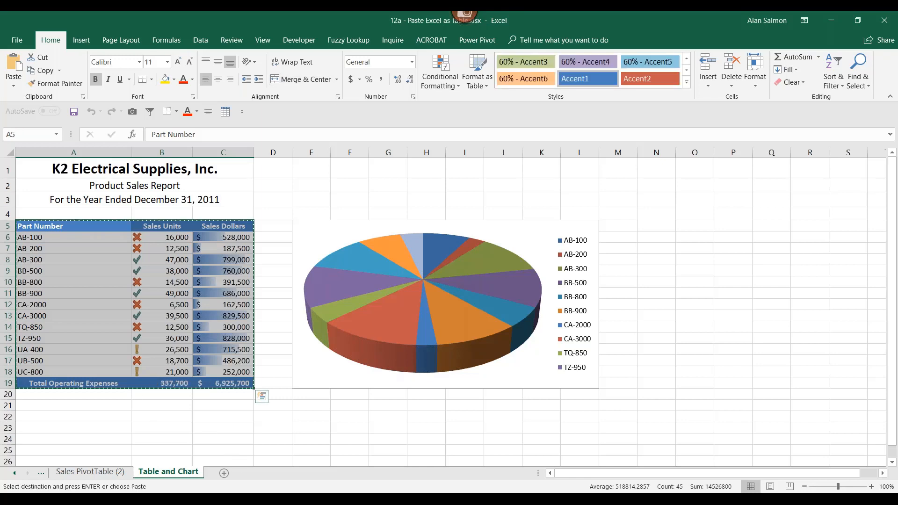
pyautogui.moveTo(280, 499)
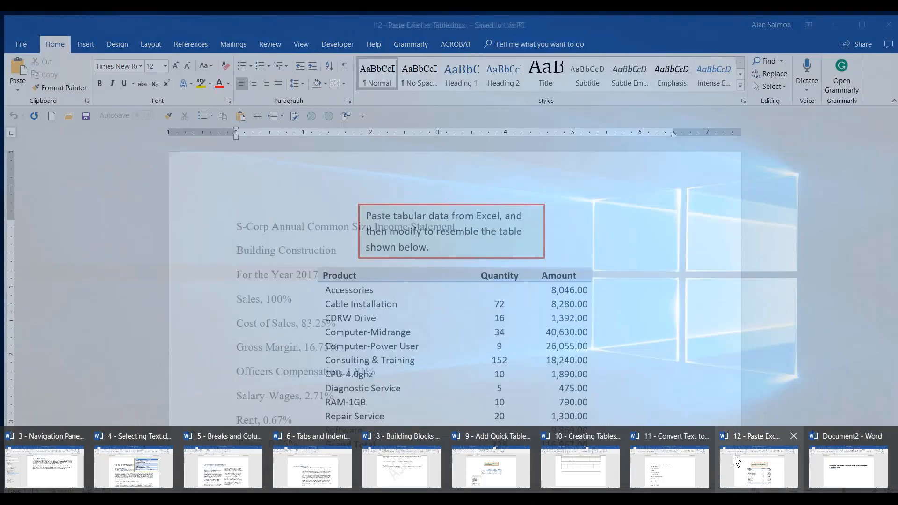
pyautogui.click(733, 453)
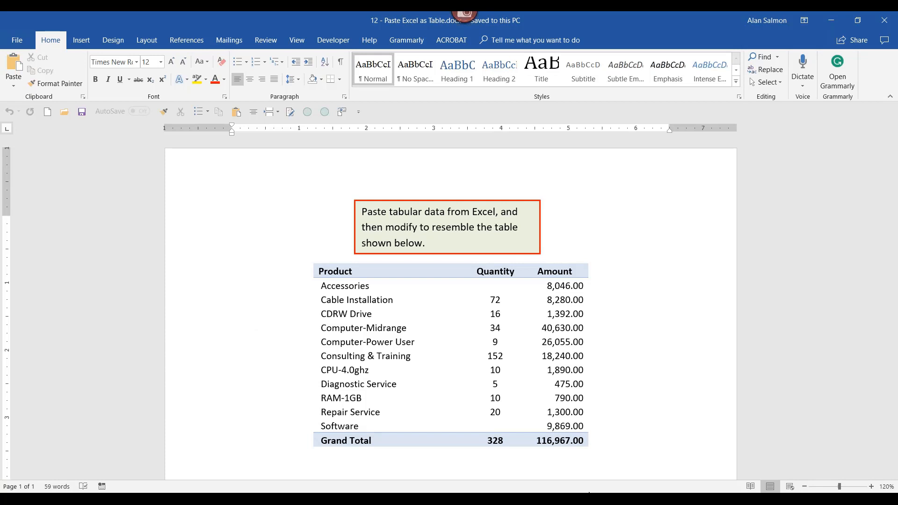
pyautogui.press('Return')
pyautogui.scroll(-1, 450, 300)
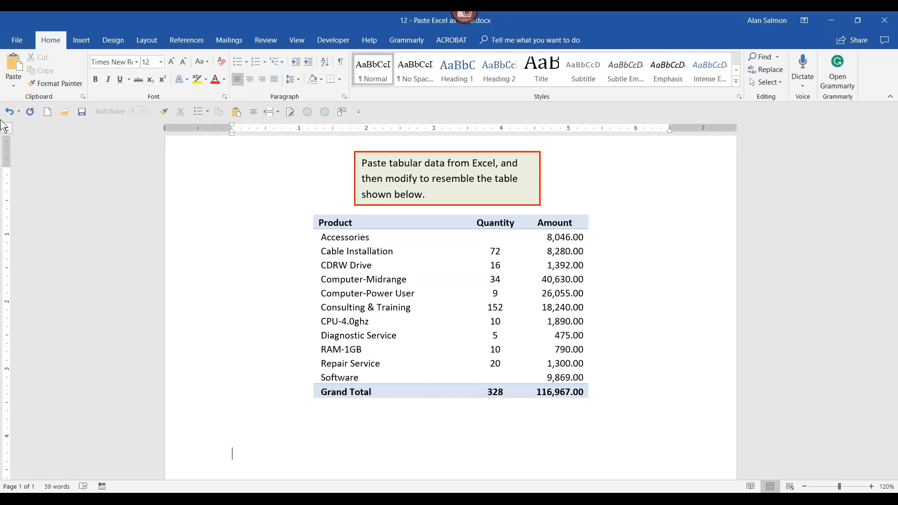
# Step: Paste the copied Excel cells with the default paste below the product table, and undo the paste
pyautogui.hotkey('ctrl', 'v')
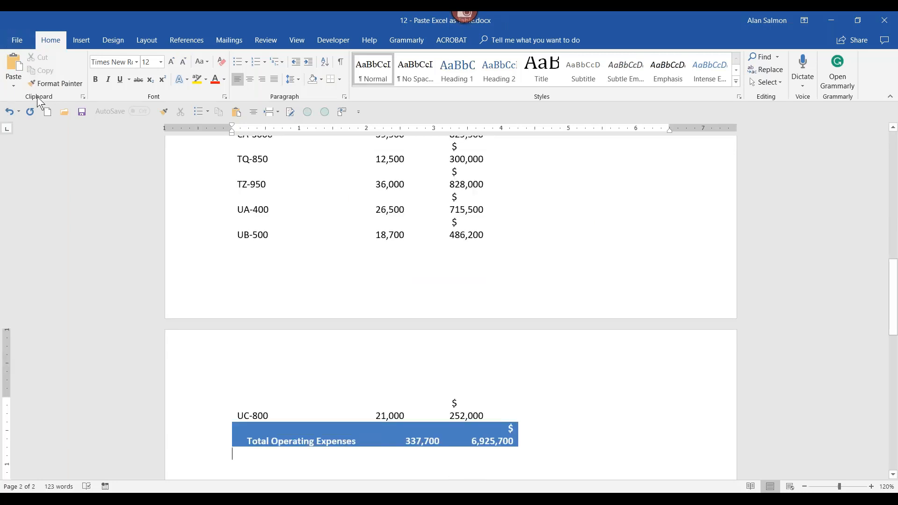
pyautogui.click(6, 107)
# Step: Use Paste Special to paste the Excel cells as Formatted Text (RTF), and undo the paste
pyautogui.click(14, 87)
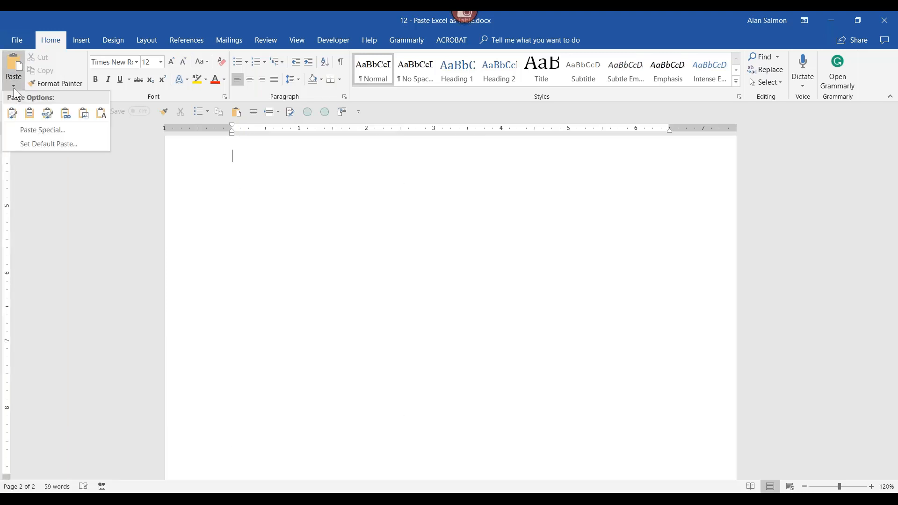
pyautogui.click(24, 130)
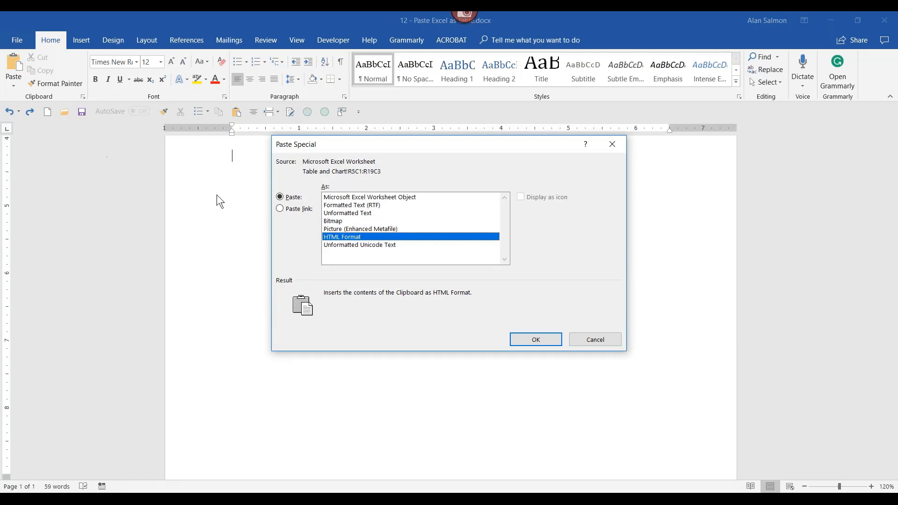
pyautogui.click(350, 205)
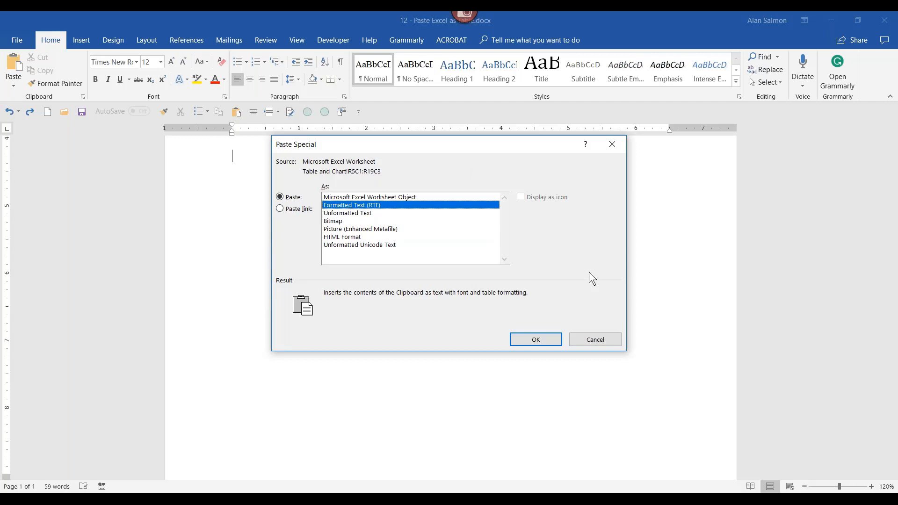
pyautogui.click(542, 336)
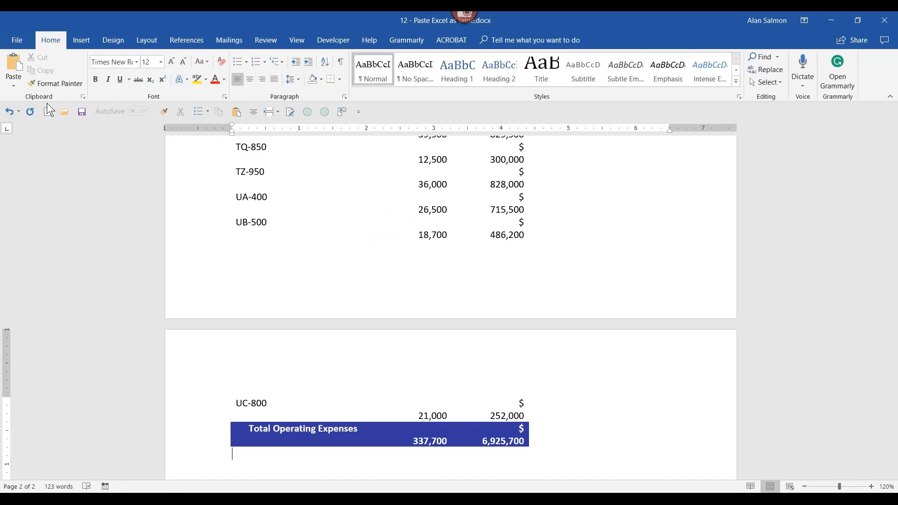
pyautogui.click(11, 110)
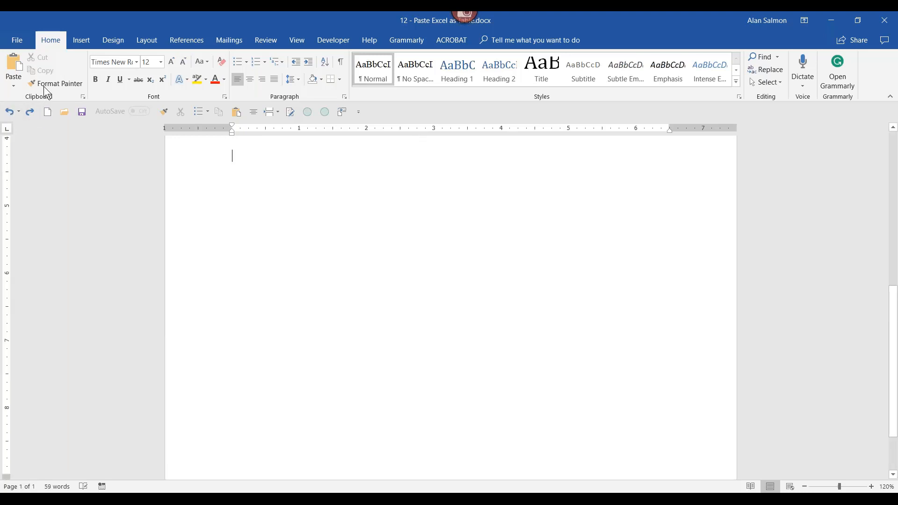
# Step: Use Paste Special to paste the Excel cells as Unformatted Text, and undo the paste
pyautogui.click(14, 84)
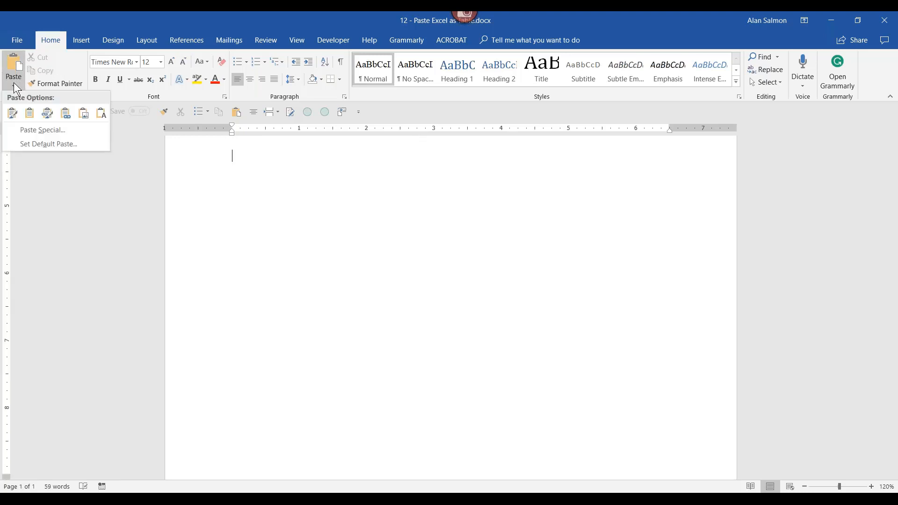
pyautogui.click(34, 124)
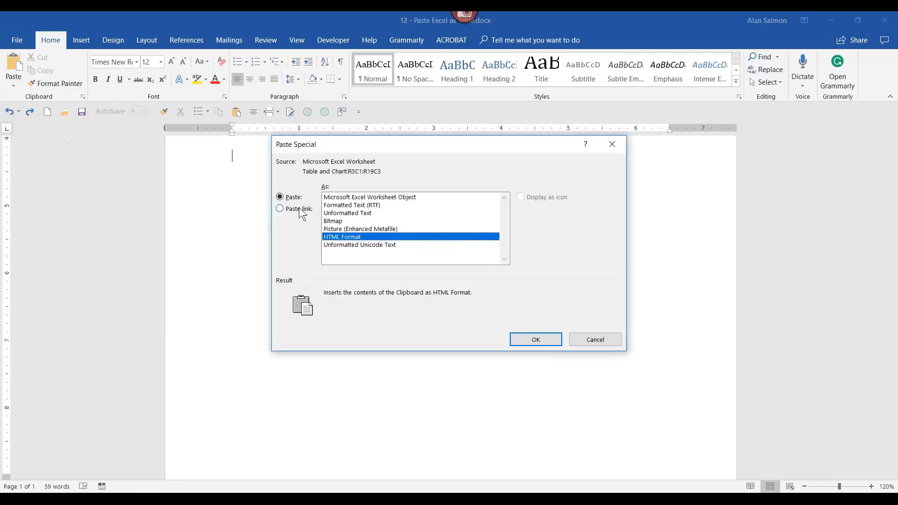
pyautogui.click(347, 212)
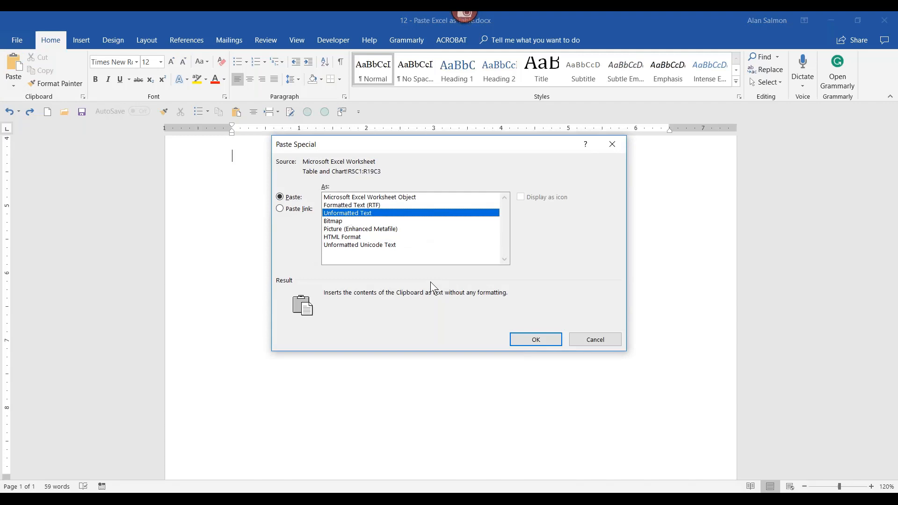
pyautogui.click(535, 339)
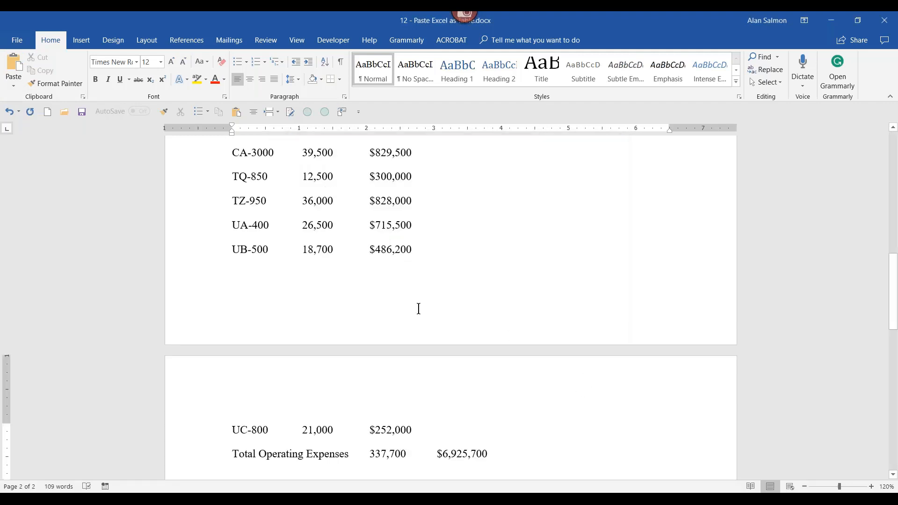
pyautogui.click(11, 113)
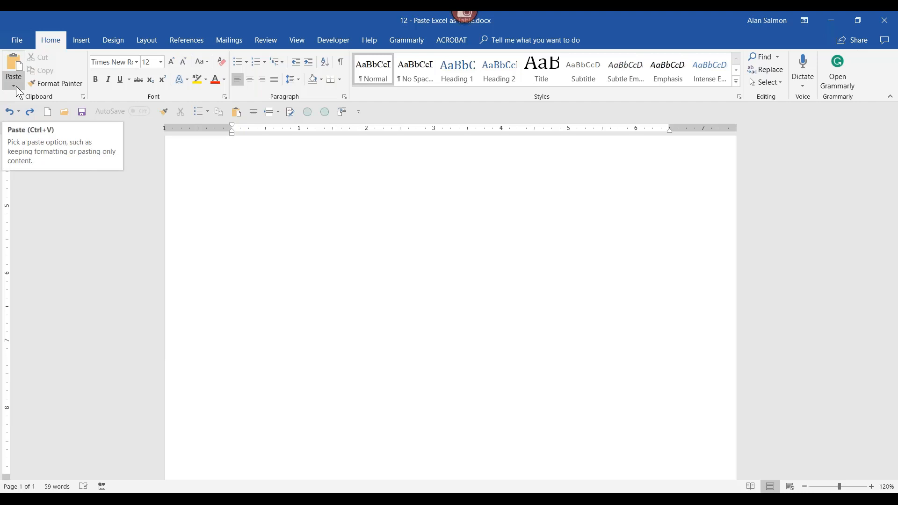
# Step: Use Paste Special to paste the copied Excel cells as a linked Microsoft Excel Worksheet Object below the product table
pyautogui.click(16, 92)
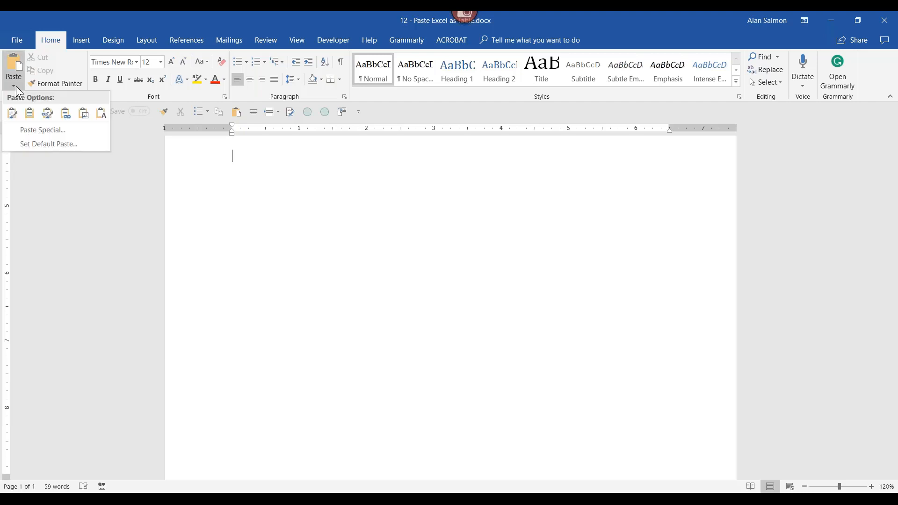
pyautogui.click(36, 129)
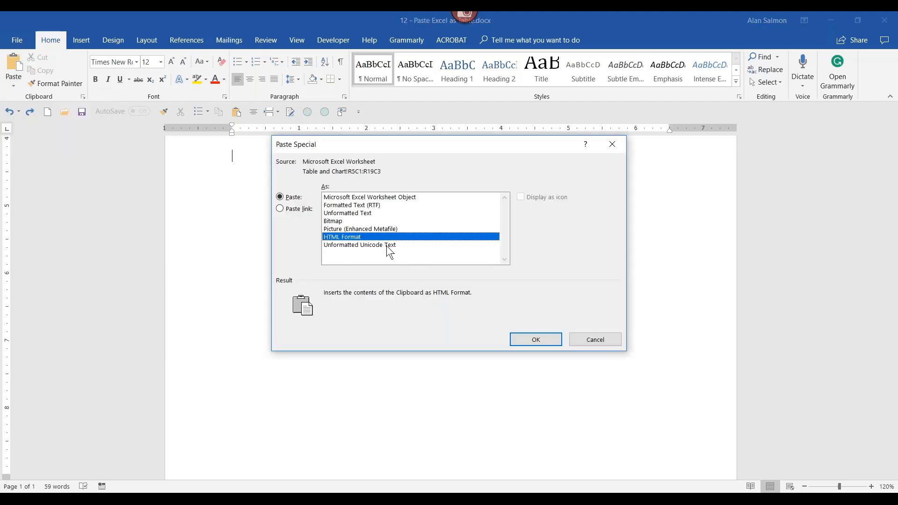
pyautogui.click(353, 200)
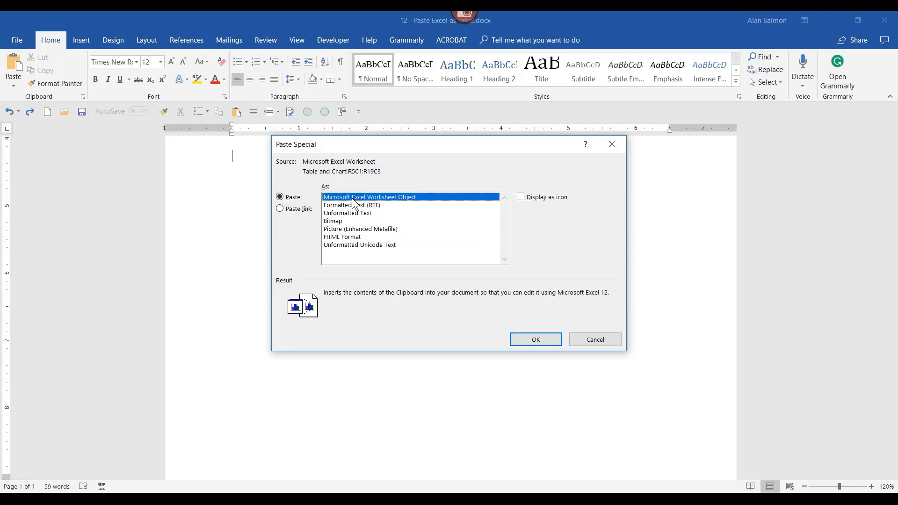
pyautogui.click(279, 209)
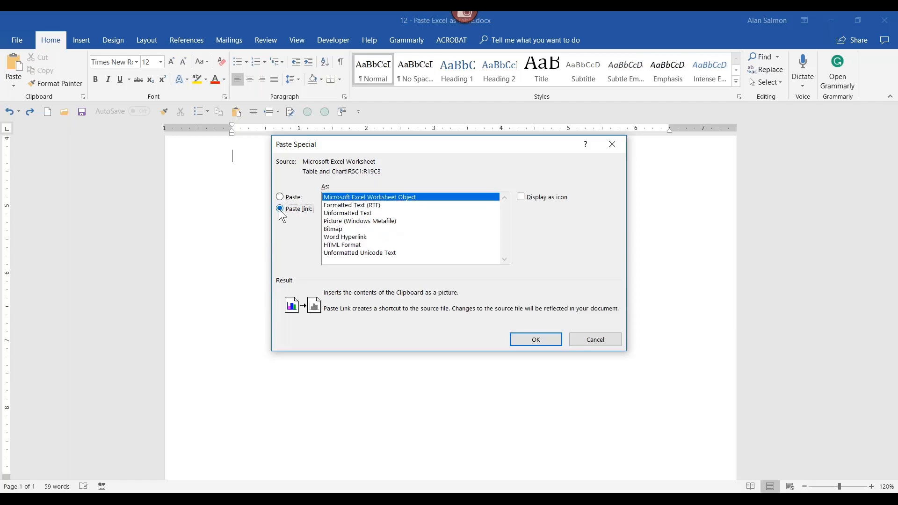
pyautogui.click(536, 339)
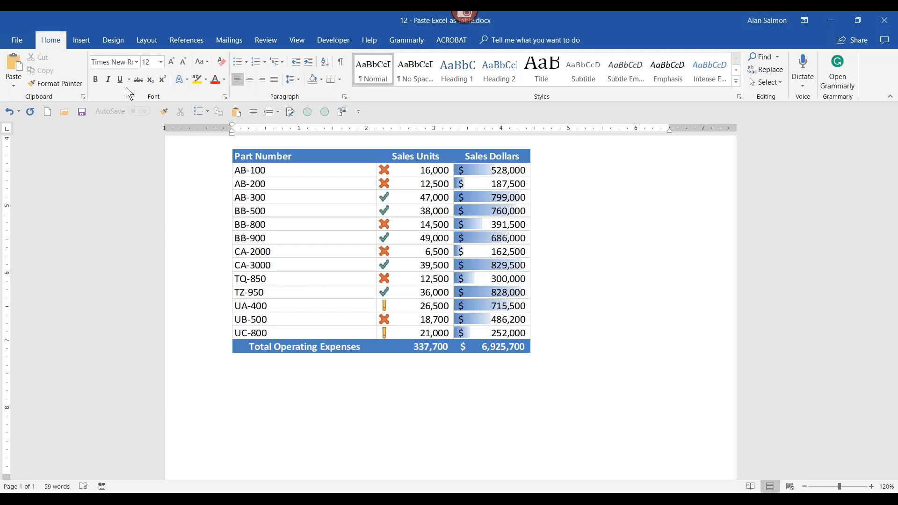
# Step: Use Paste Special to paste the Excel cells again in HTML Format, and undo the paste
pyautogui.click(13, 86)
pyautogui.click(29, 132)
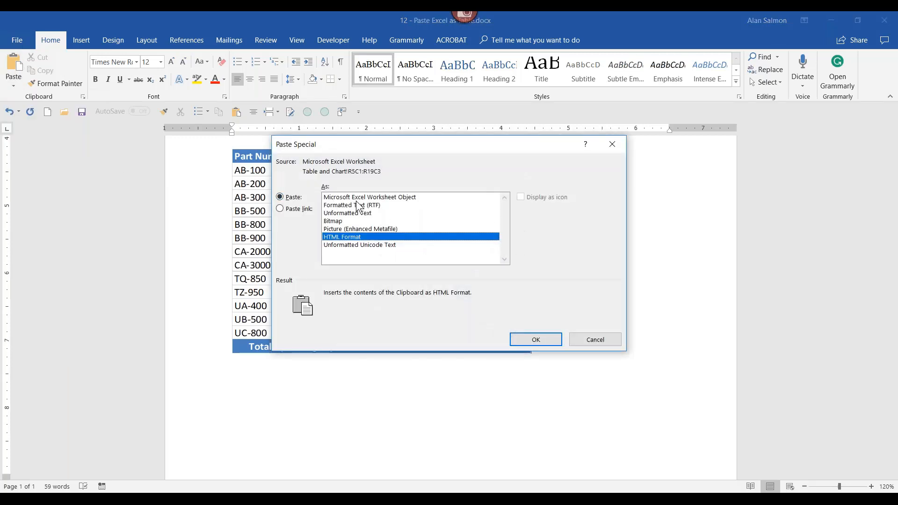
pyautogui.click(536, 341)
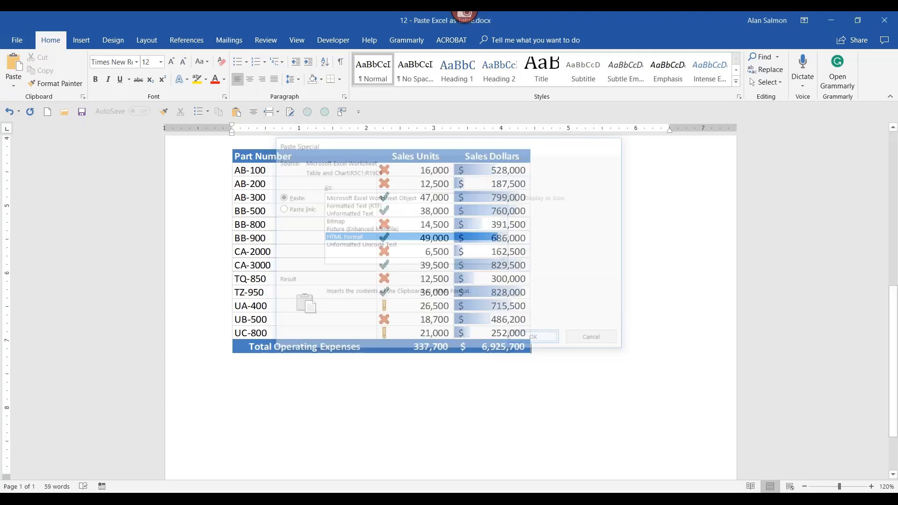
pyautogui.click(8, 111)
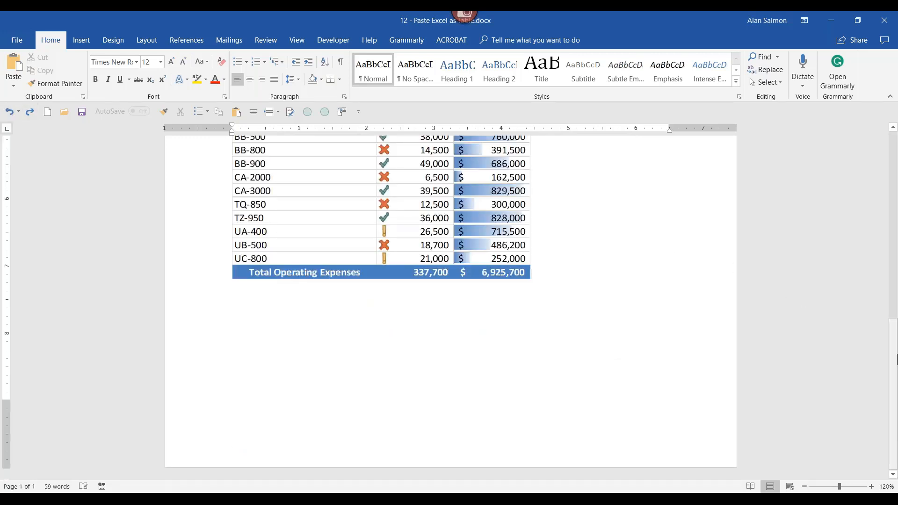
# Step: Open the source workbook from the linked table, and set the Sales Units of part AB-100 to 25000
pyautogui.moveTo(893, 355); pyautogui.dragTo(896, 290)
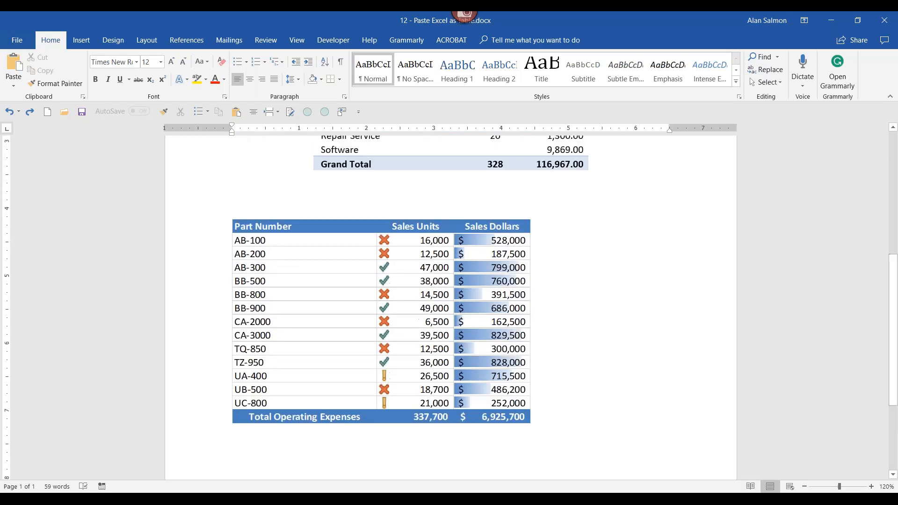
pyautogui.doubleClick(342, 279)
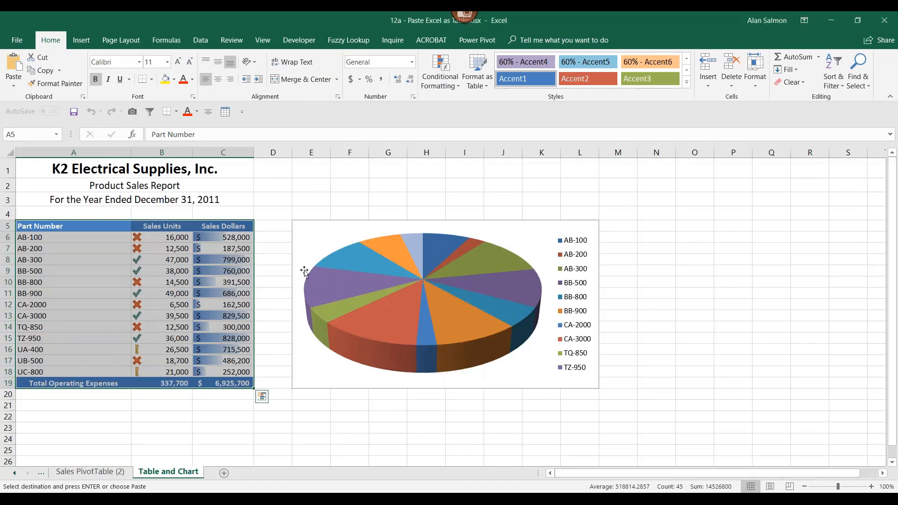
pyautogui.click(177, 237)
pyautogui.write('2500')
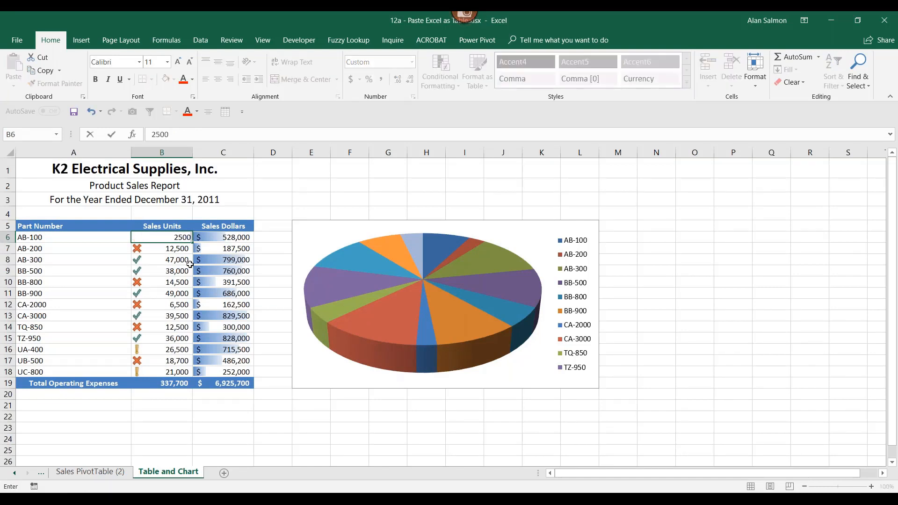
pyautogui.write('0')
pyautogui.press('Return')
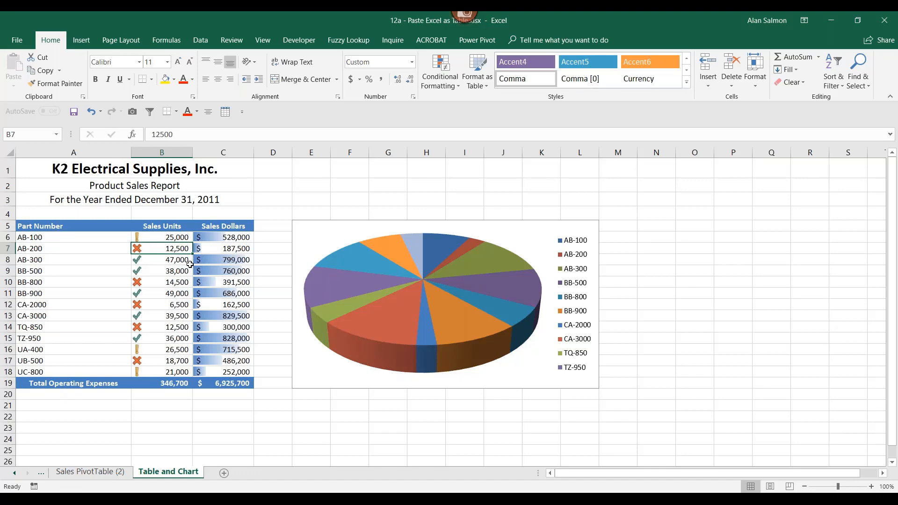
# Step: Switch back to the Word document 12 - Paste Excel as Table, and update the link of the pasted worksheet table
pyautogui.click(398, 499)
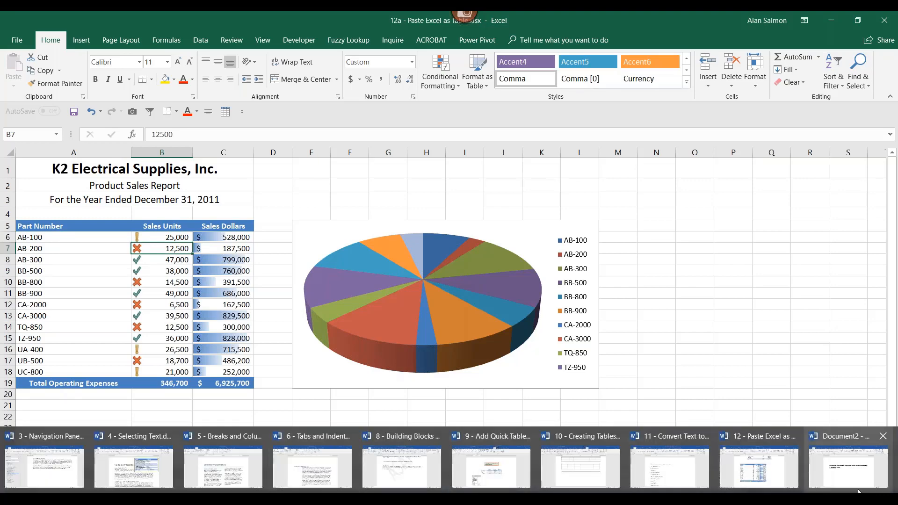
pyautogui.click(779, 473)
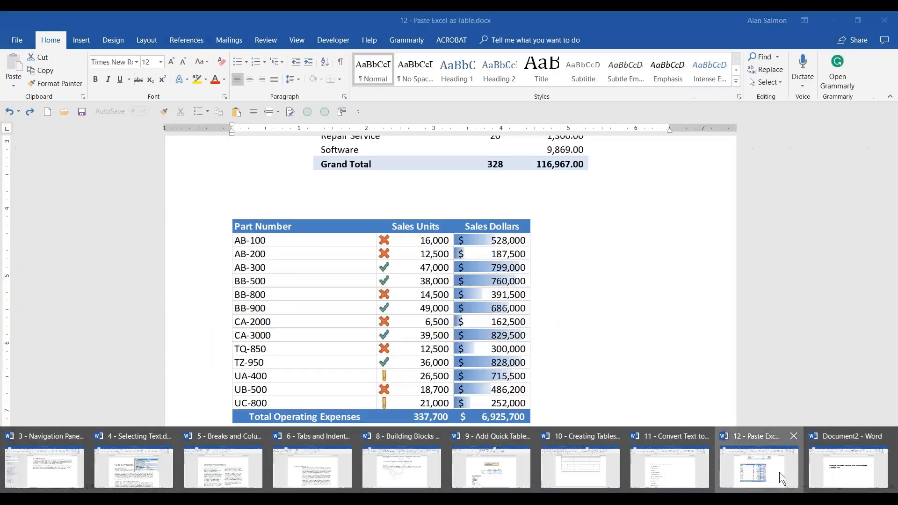
pyautogui.rightClick(378, 296)
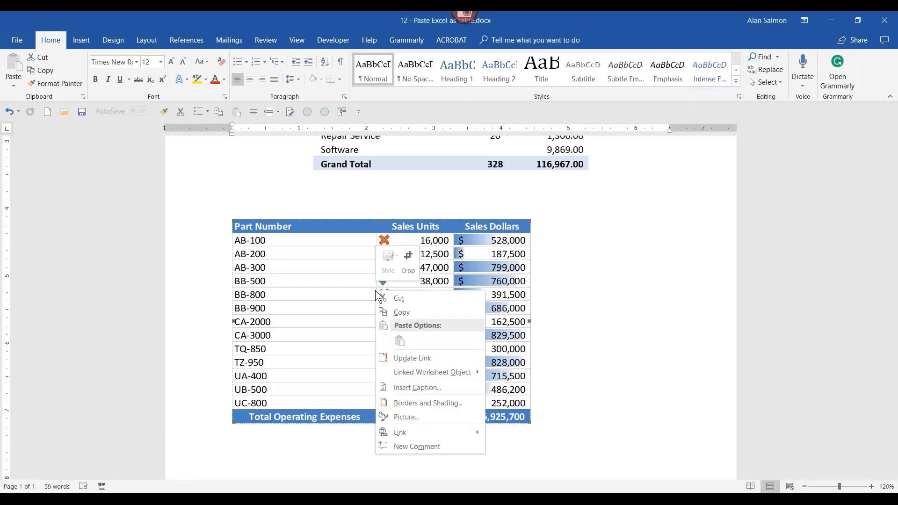
pyautogui.click(418, 358)
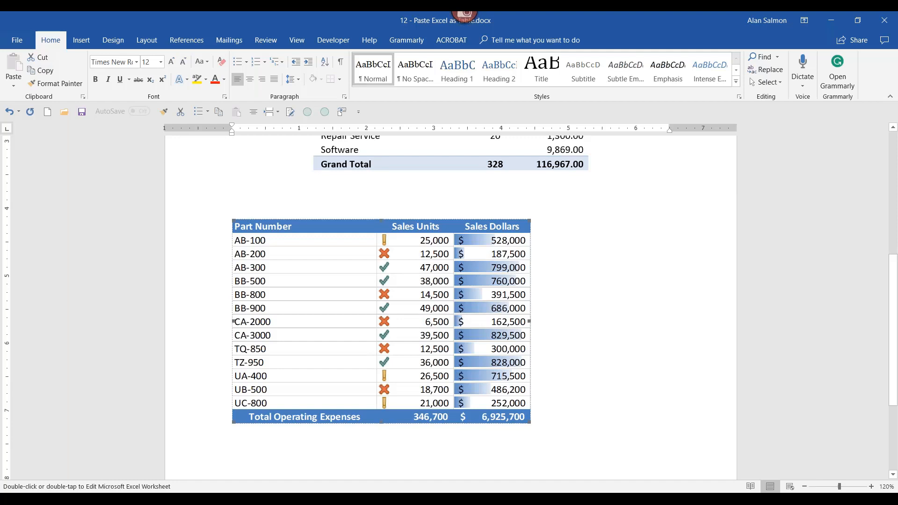
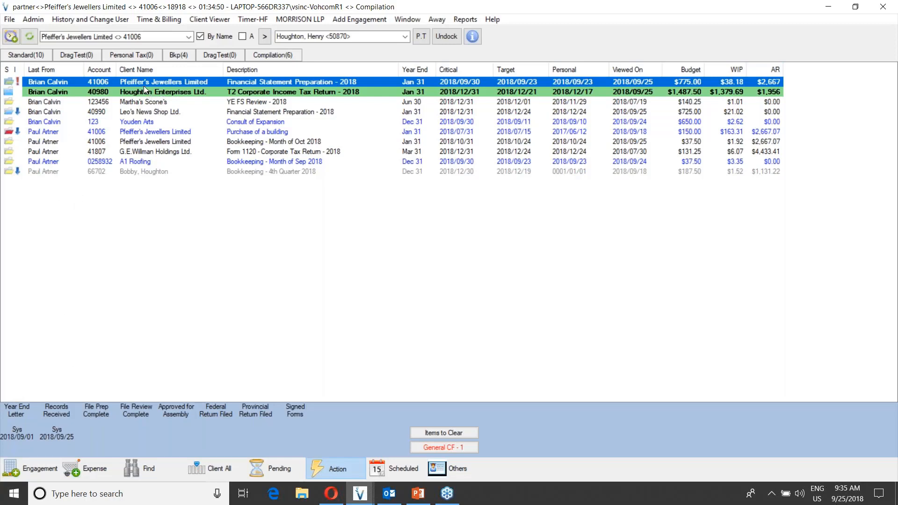
# Step: In VohCom, preview the note of the Pfeiffer's Jewellers Limited engagement Financial Statement Preparation - 2018, and open that engagement
pyautogui.moveTo(241, 88)
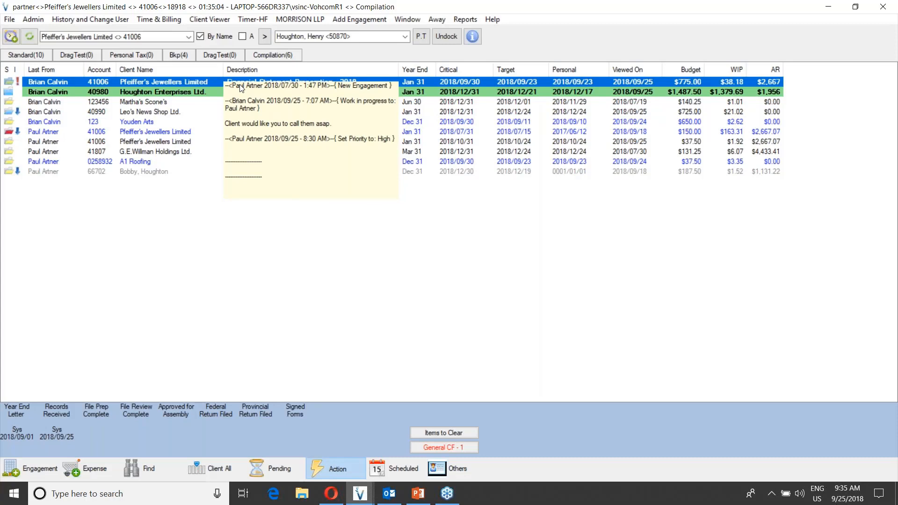
pyautogui.click(240, 92)
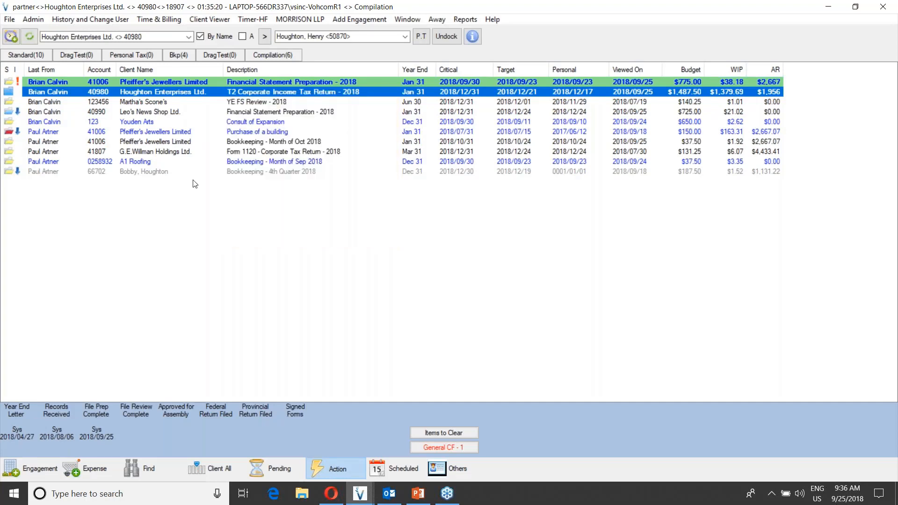
pyautogui.click(187, 83)
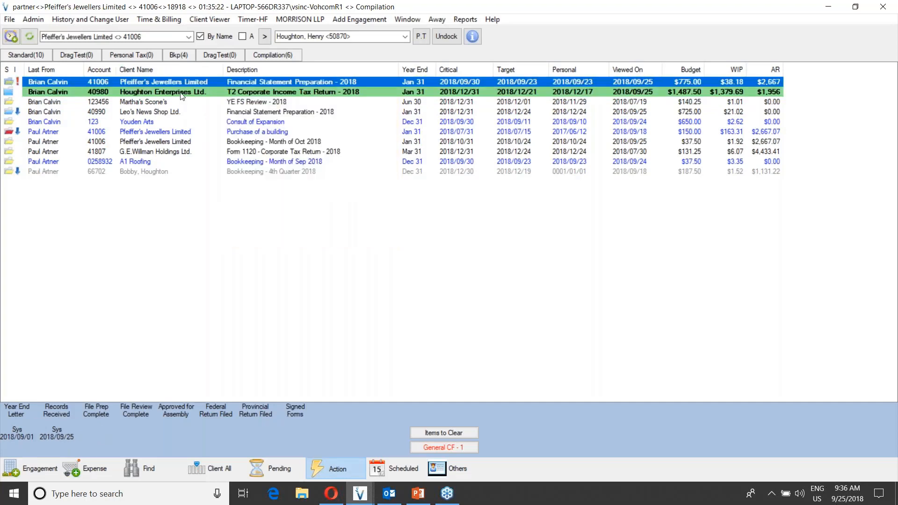
pyautogui.doubleClick(184, 82)
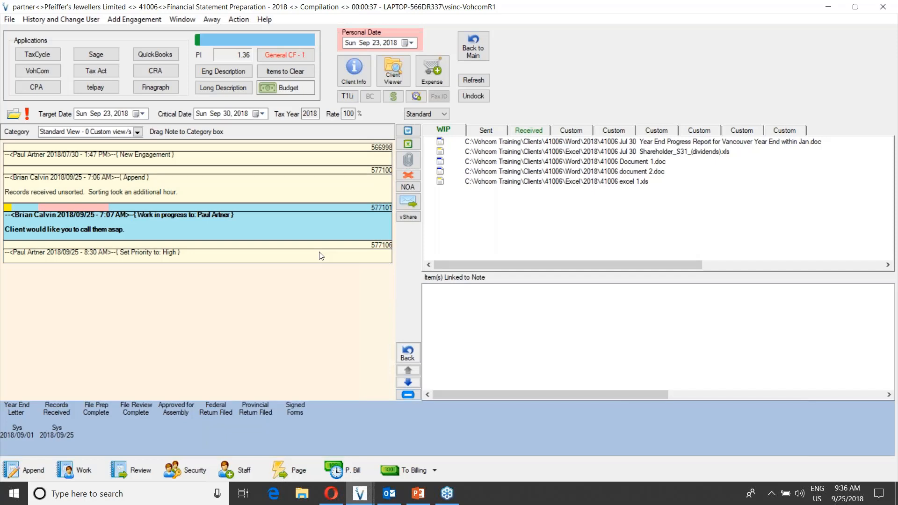
# Step: Set the engagement's note detail to All Notes to review the full history, and return it to Fewer Notes
pyautogui.rightClick(404, 252)
pyautogui.moveTo(429, 260)
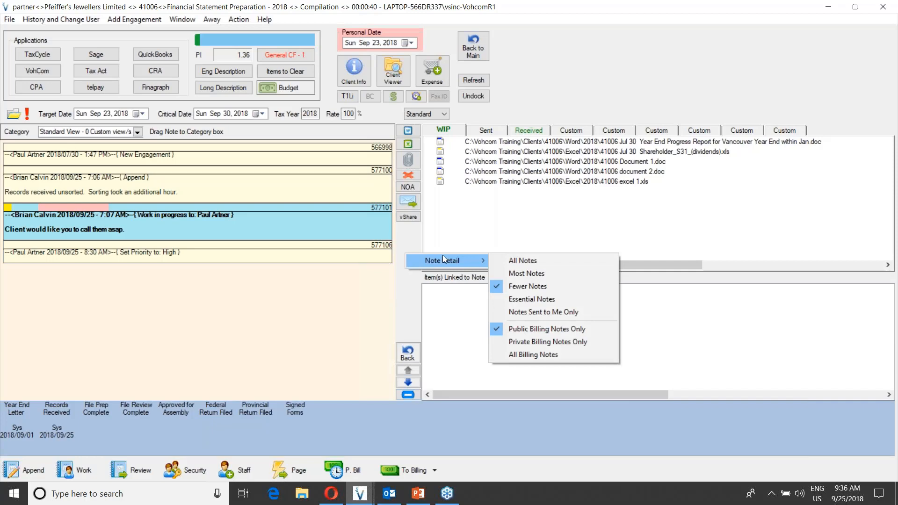
pyautogui.click(515, 261)
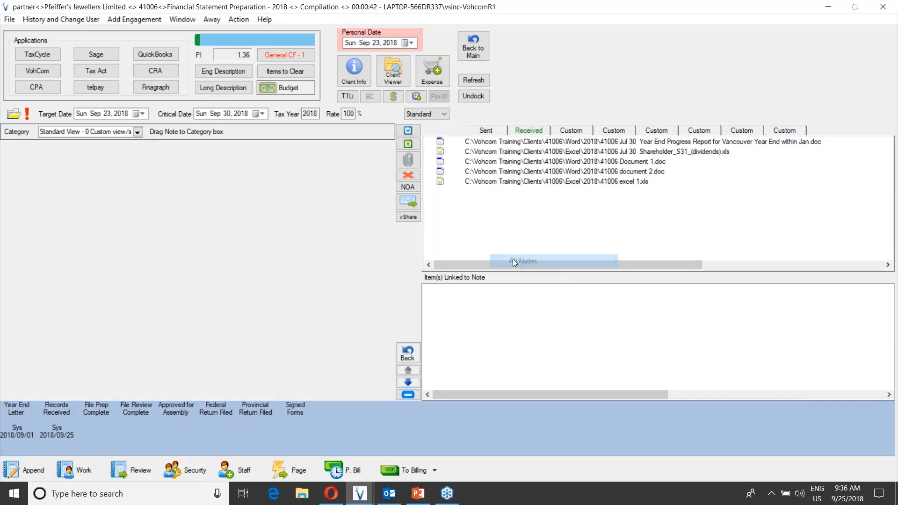
pyautogui.click(513, 259)
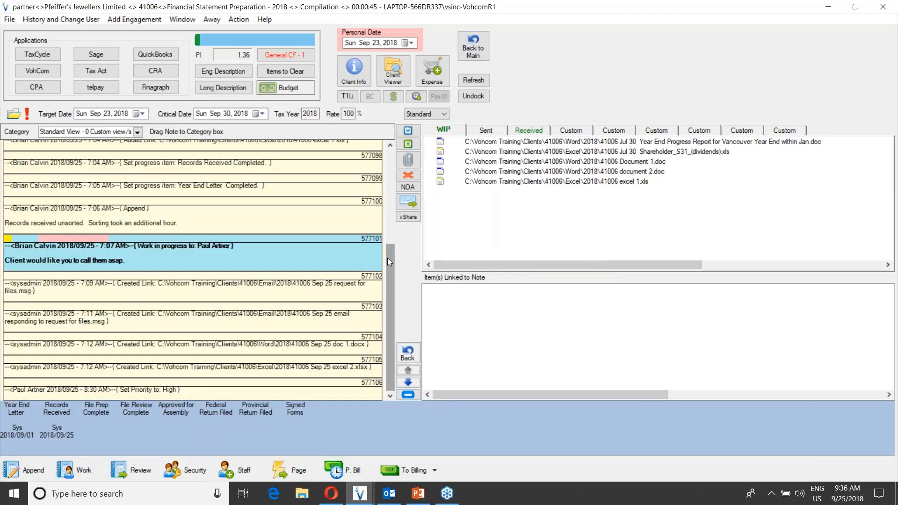
pyautogui.rightClick(411, 251)
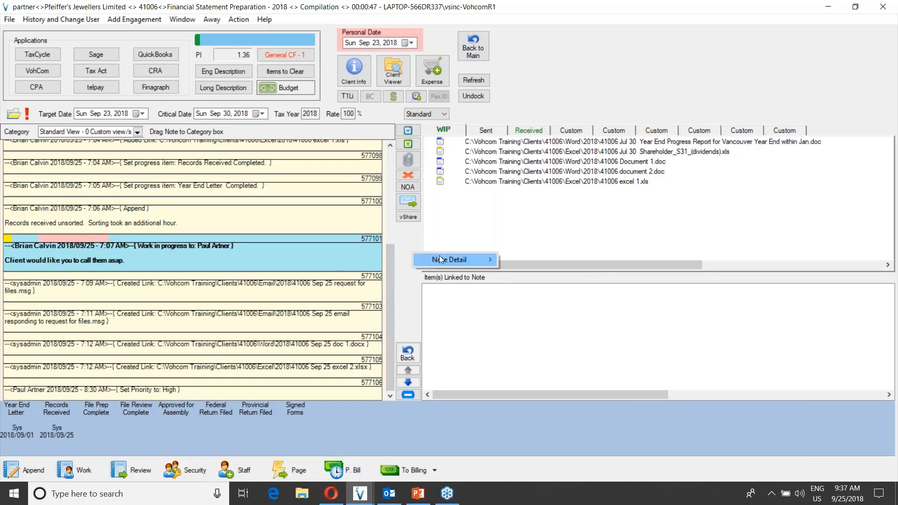
pyautogui.moveTo(439, 255)
pyautogui.click(527, 284)
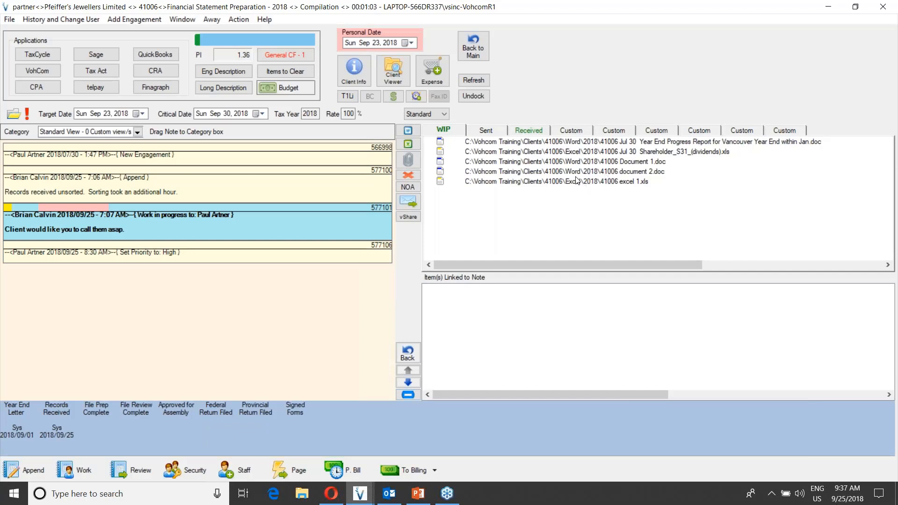
# Step: Look through the engagement's Sent, Received and Custom file lists, and return to the WIP files
pyautogui.click(483, 133)
pyautogui.click(523, 133)
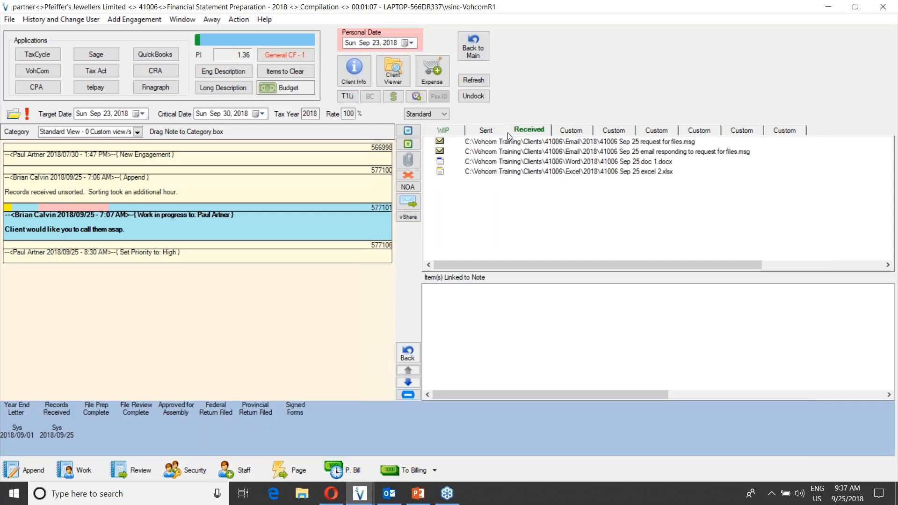
pyautogui.click(448, 131)
pyautogui.click(574, 131)
pyautogui.click(603, 132)
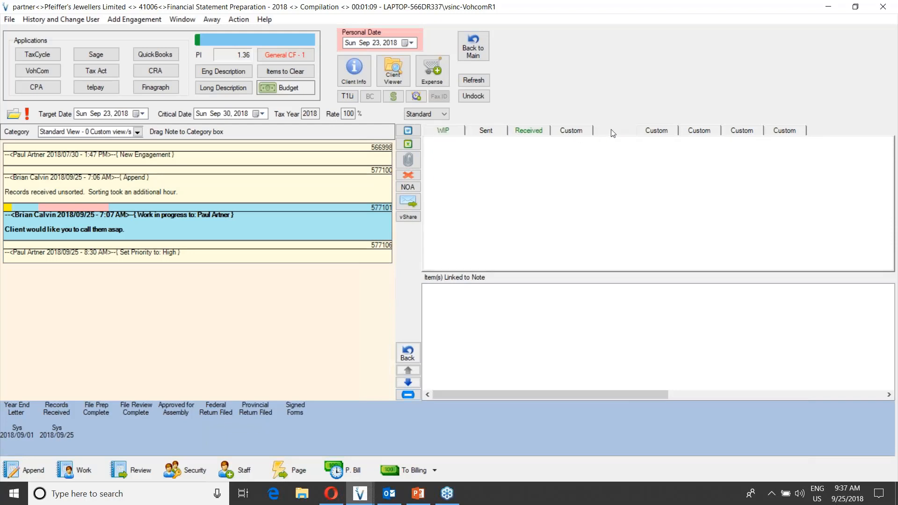
pyautogui.click(447, 136)
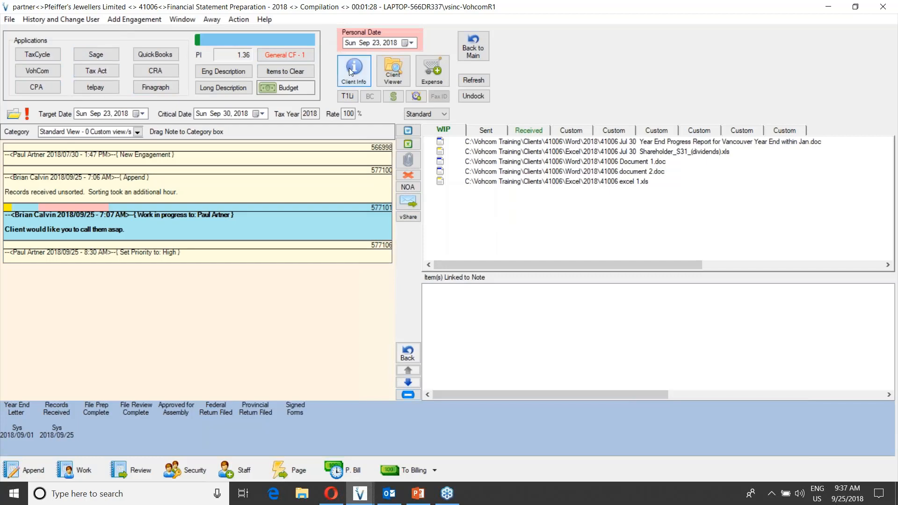
# Step: View the main client information of Pfeiffer's Jewellers Limited, and close it
pyautogui.click(363, 66)
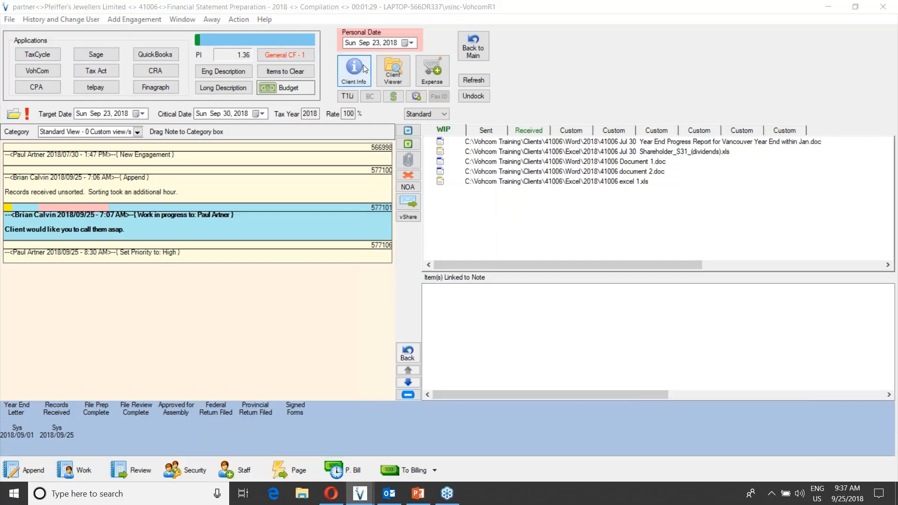
pyautogui.click(355, 78)
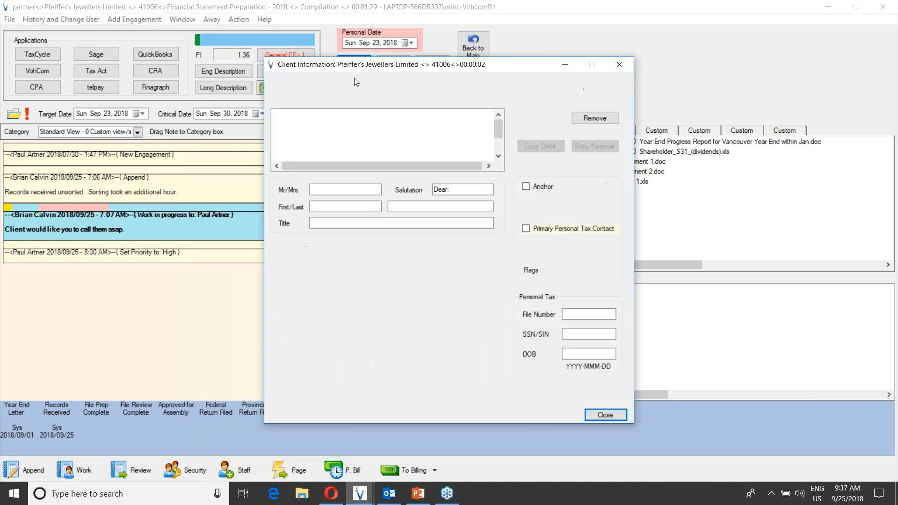
pyautogui.click(305, 79)
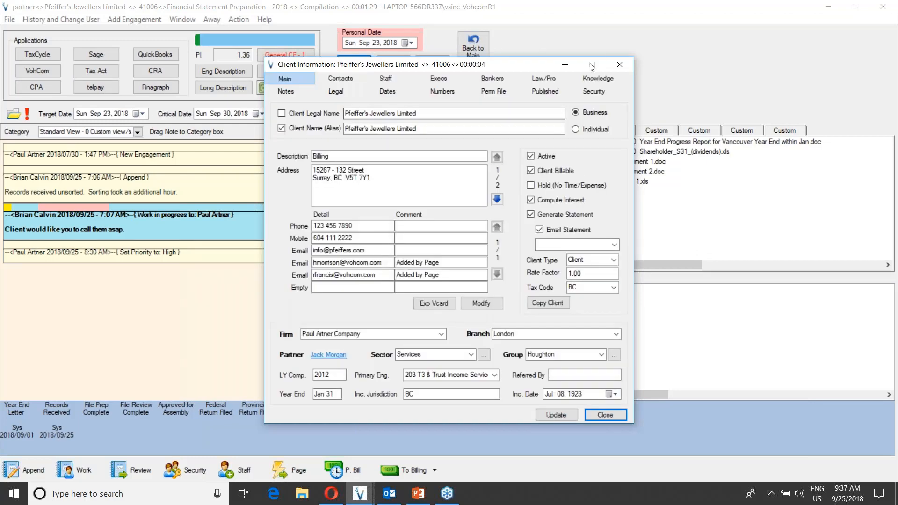
pyautogui.click(618, 65)
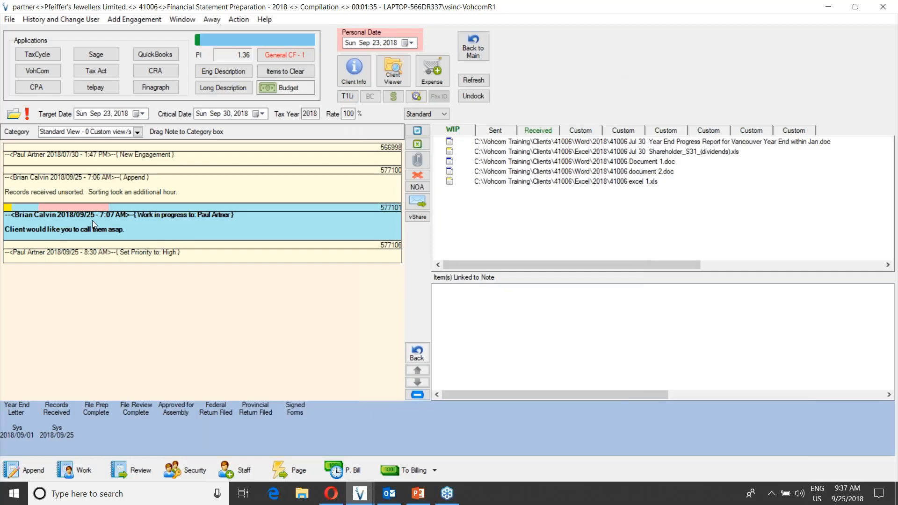
# Step: Append the note "Called the client and this is what we discussed" to the Pfeiffer's Jewellers Limited engagement
pyautogui.click(81, 229)
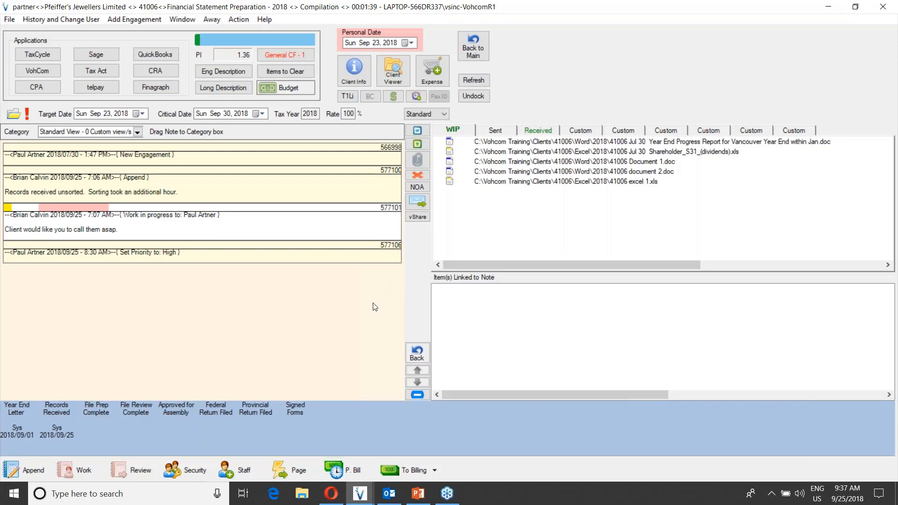
pyautogui.click(35, 472)
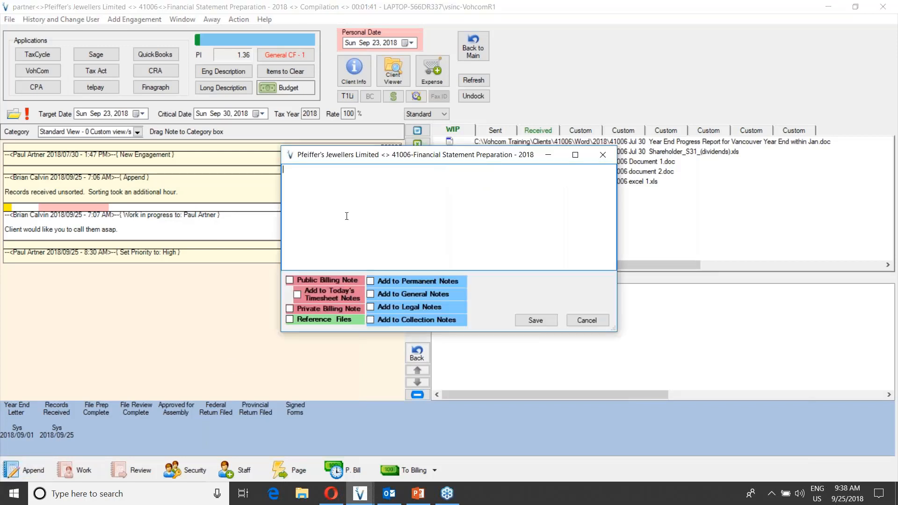
pyautogui.write('Called the lclient and this is what we d')
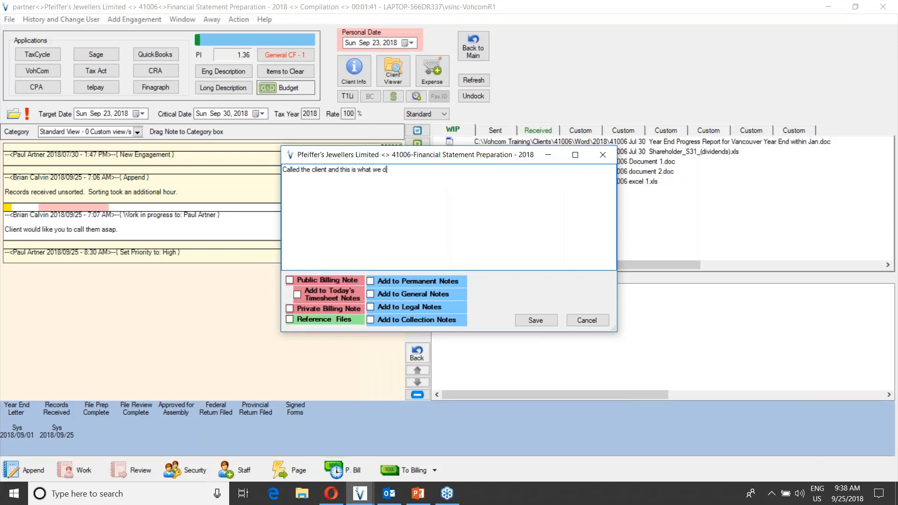
pyautogui.write('iscussed')
pyautogui.click(534, 320)
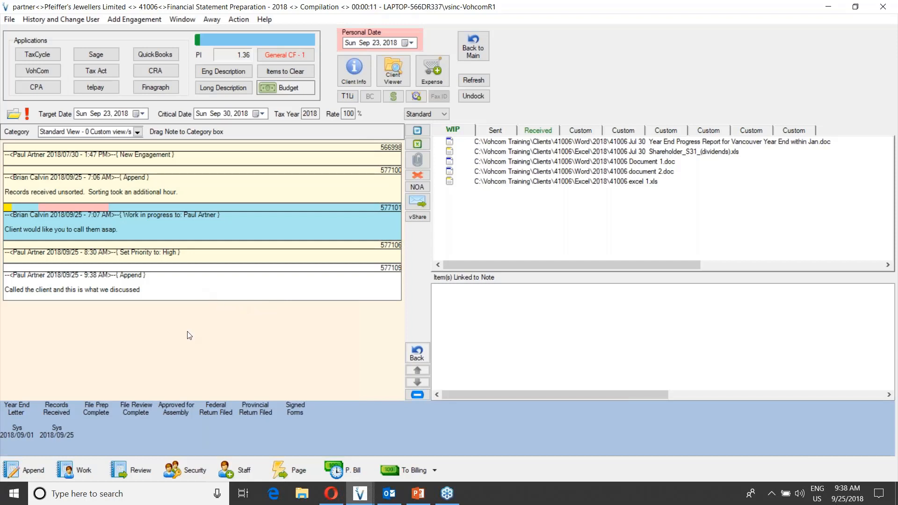
# Step: Start a work note for the first visible Admin staff member, reading "Please have a look at these and get this done today"
pyautogui.click(80, 470)
pyautogui.click(335, 83)
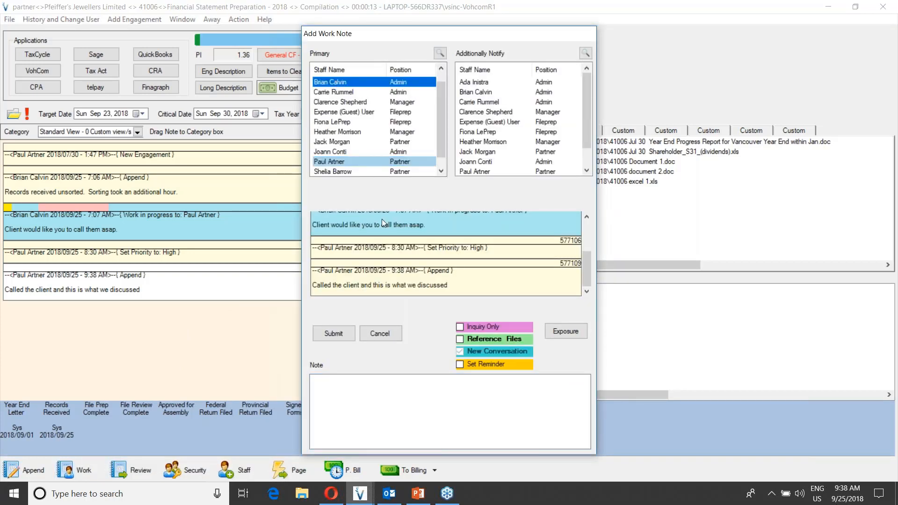
pyautogui.click(378, 403)
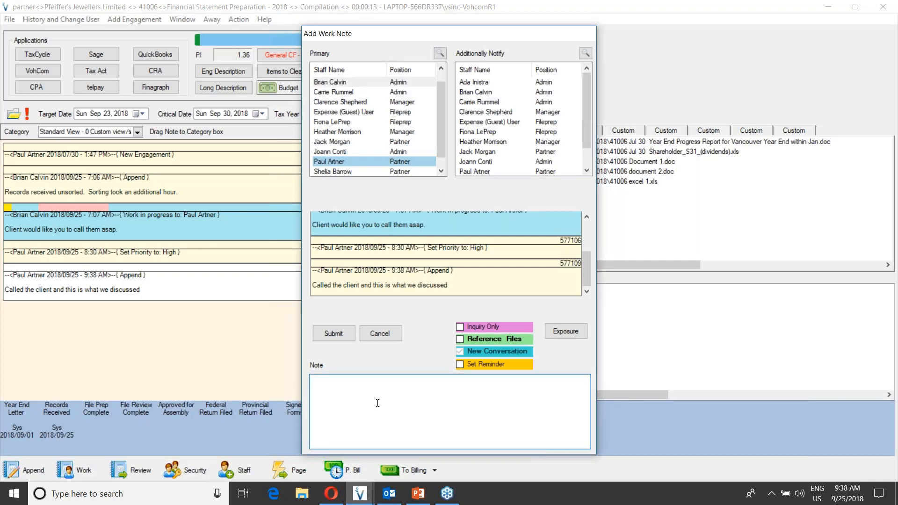
pyautogui.write('Please have a look at these and')
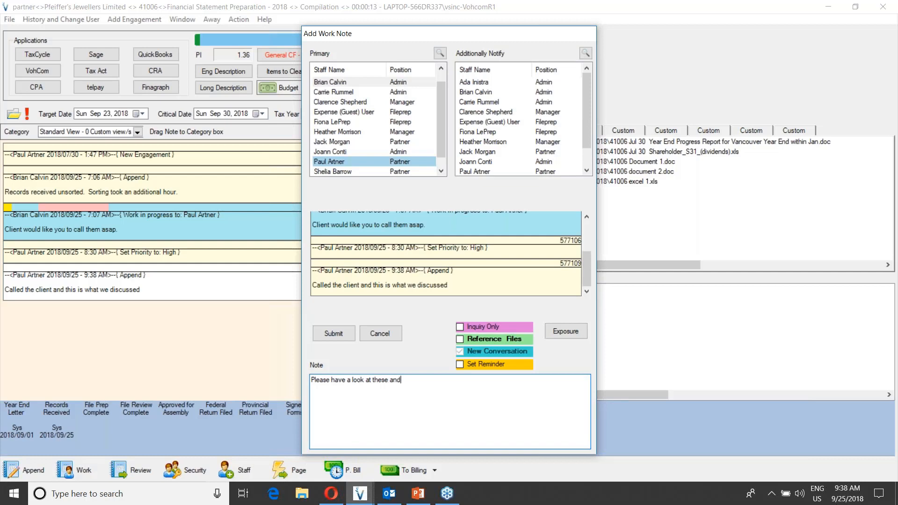
pyautogui.write(' get this done today')
# Step: Reference the WIP files 41006 excel 1.xls and 41006 document 2.doc in the work note, and submit it
pyautogui.click(461, 339)
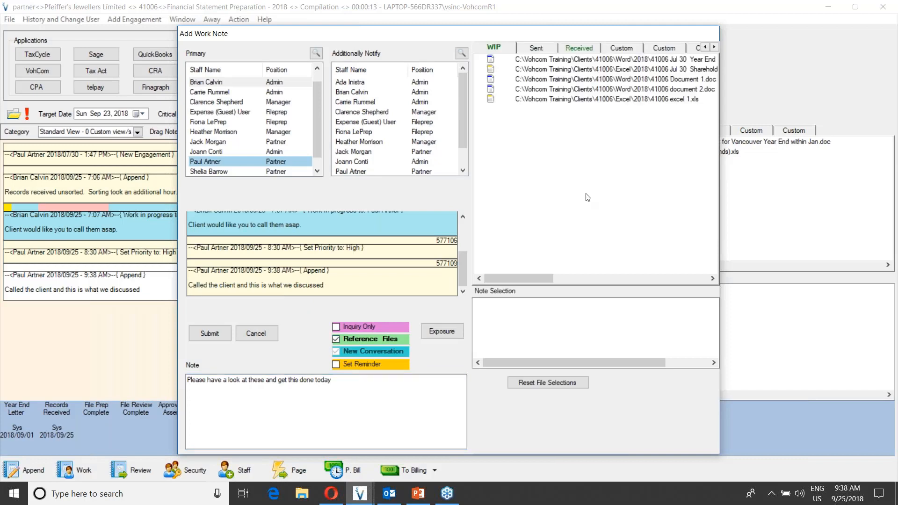
pyautogui.click(582, 99)
pyautogui.keyDown('ctrl'); pyautogui.click(585, 89); pyautogui.keyUp('ctrl')
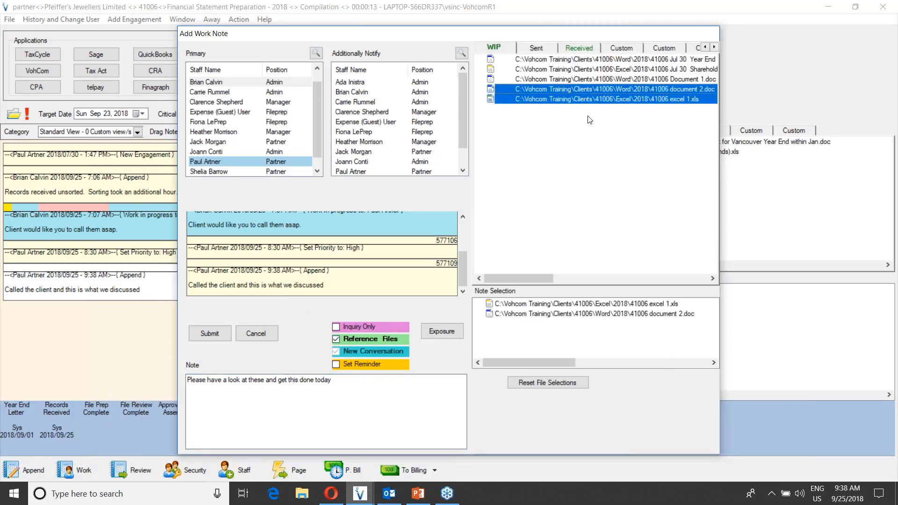
pyautogui.click(222, 333)
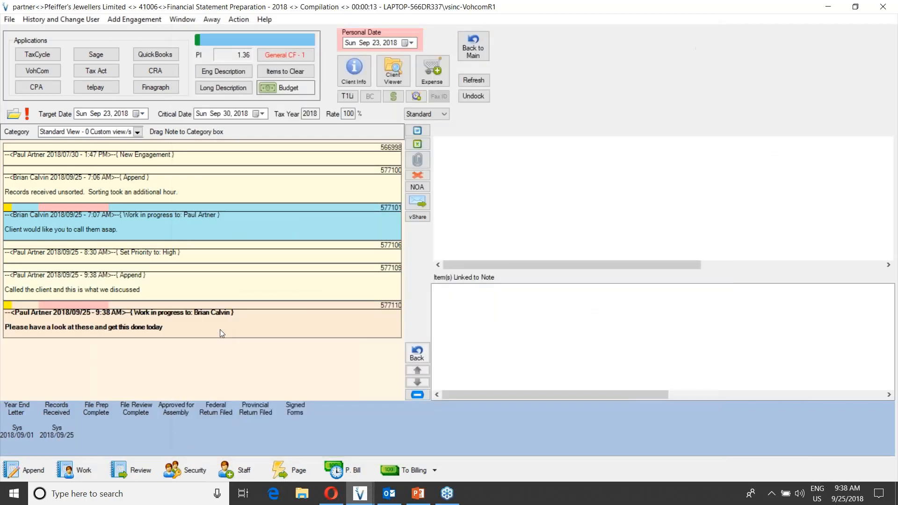
# Step: Review the Word and Excel files linked to the newly submitted work note
pyautogui.click(65, 327)
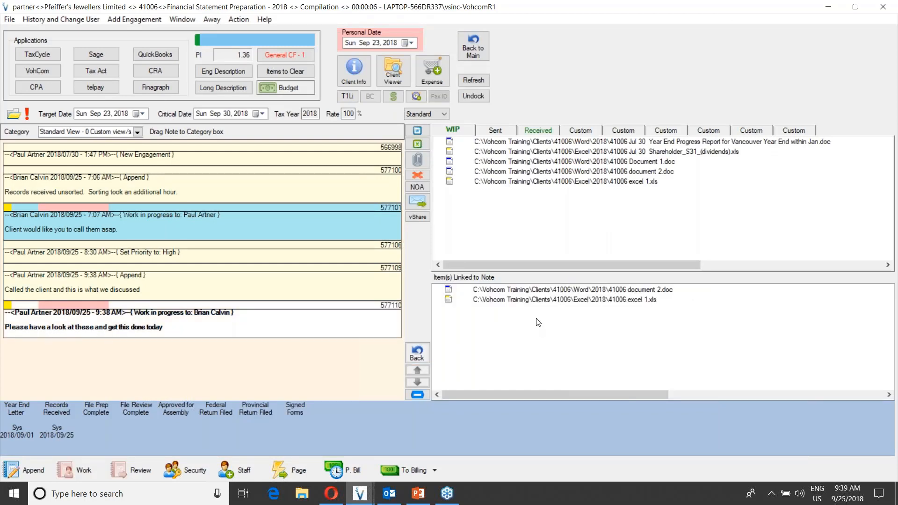
pyautogui.click(522, 290)
pyautogui.click(521, 300)
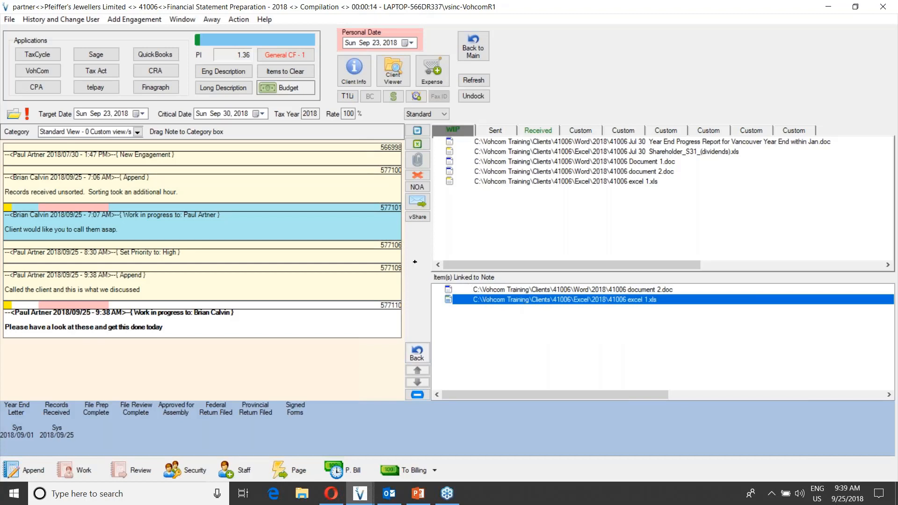
pyautogui.moveTo(416, 262); pyautogui.dragTo(418, 262)
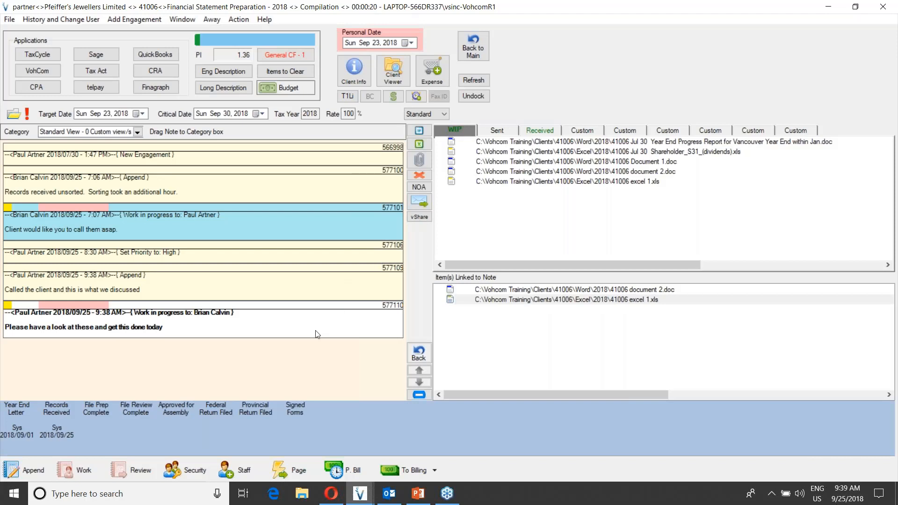
# Step: Mark the engagement's File Prep Complete milestone as complete
pyautogui.rightClick(92, 429)
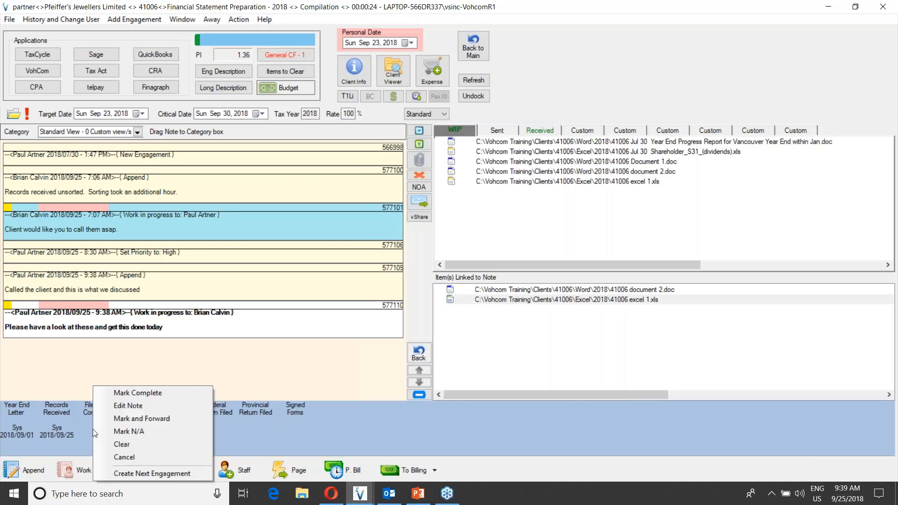
pyautogui.click(134, 394)
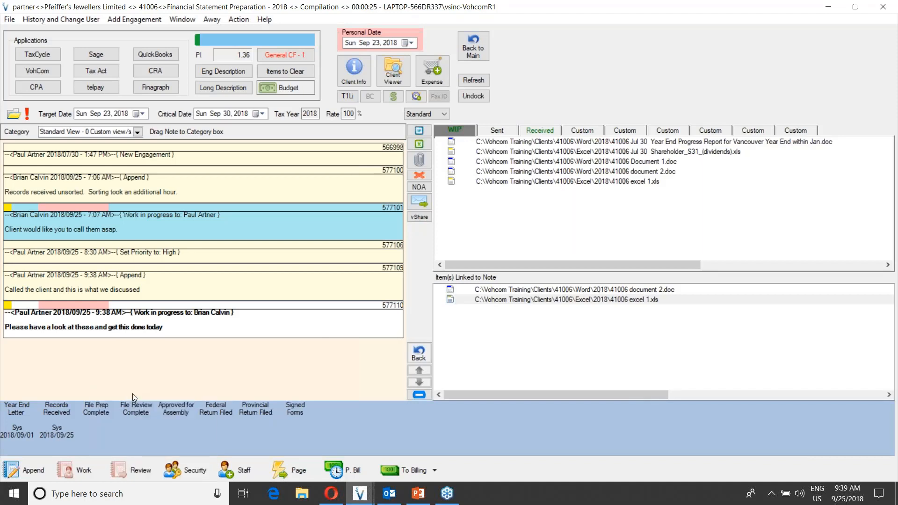
pyautogui.click(415, 297)
pyautogui.click(281, 287)
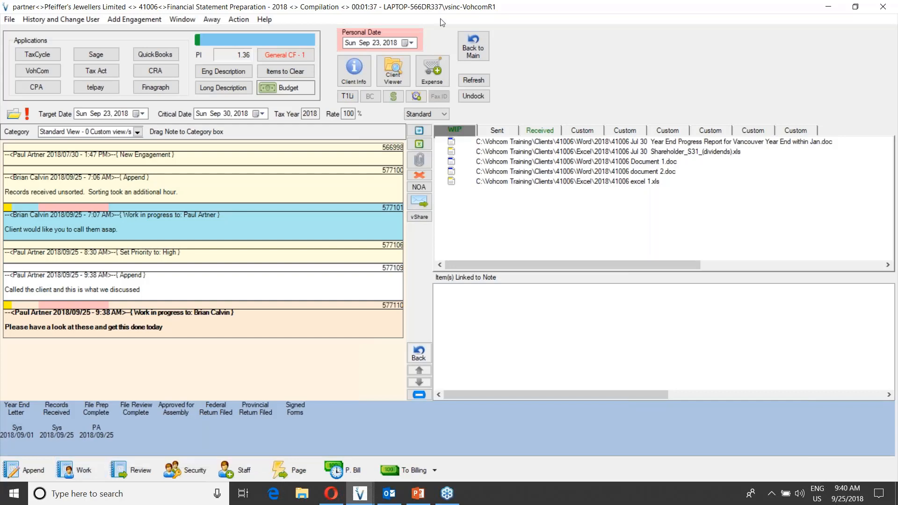
# Step: Open and close the client information, and show the files linked to the latest work note
pyautogui.click(343, 73)
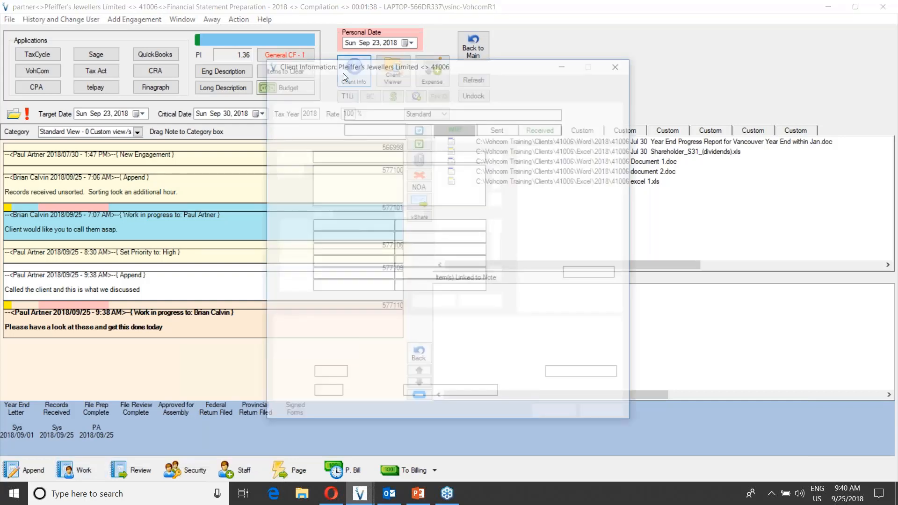
pyautogui.click(614, 68)
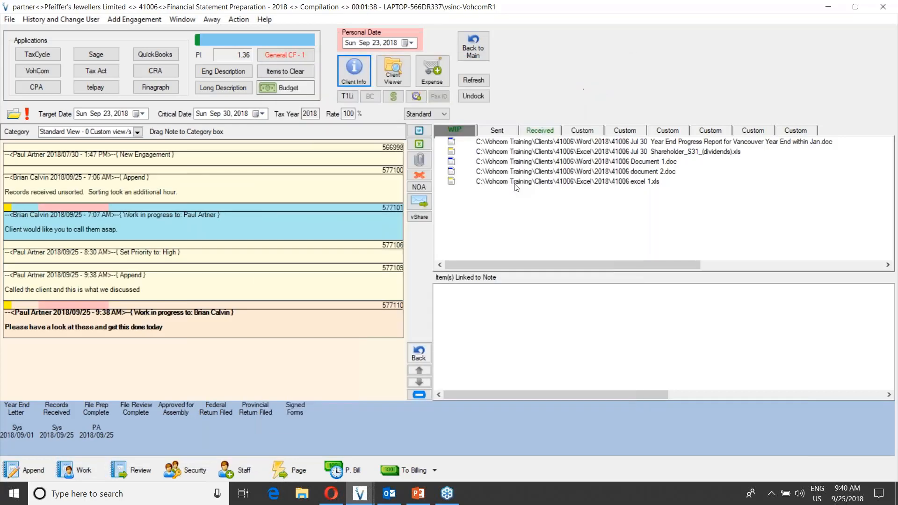
pyautogui.click(209, 334)
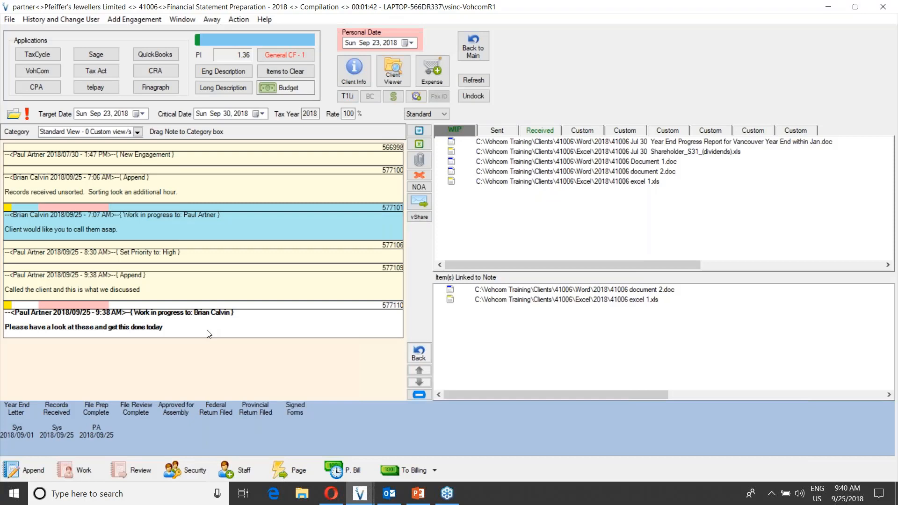
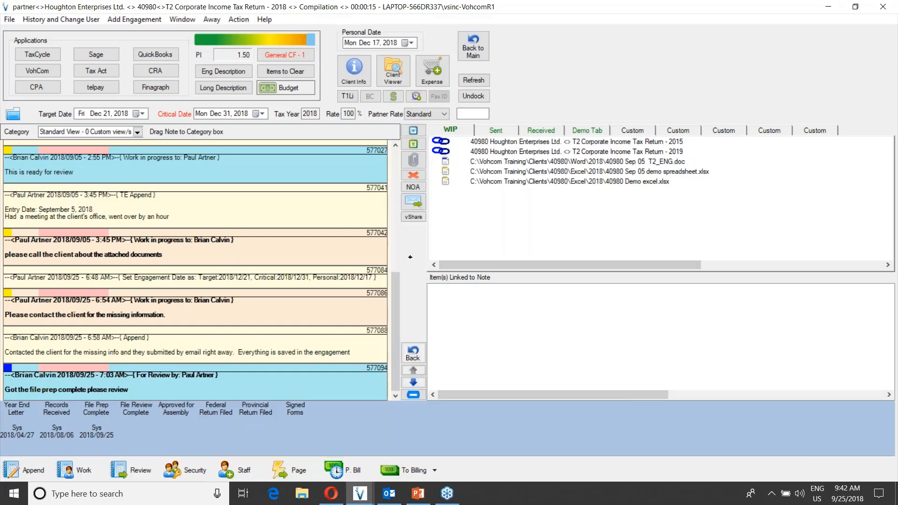
# Step: View the main client information of Houghton Enterprises Ltd. and the details of its first contact, and close it
pyautogui.click(355, 69)
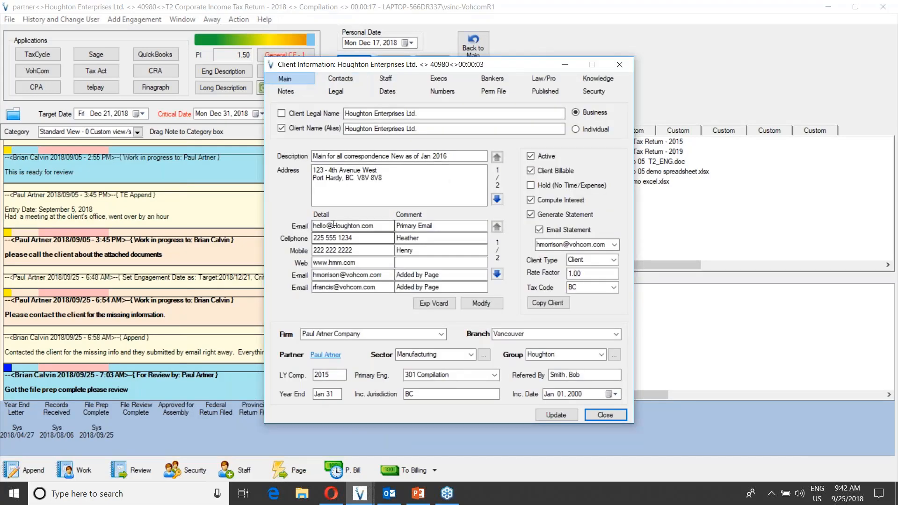
pyautogui.click(346, 79)
pyautogui.click(328, 128)
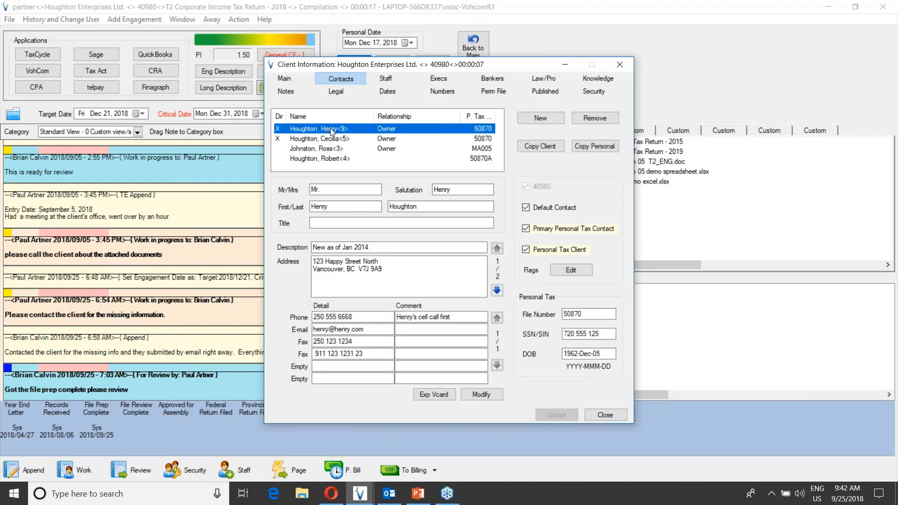
pyautogui.click(622, 65)
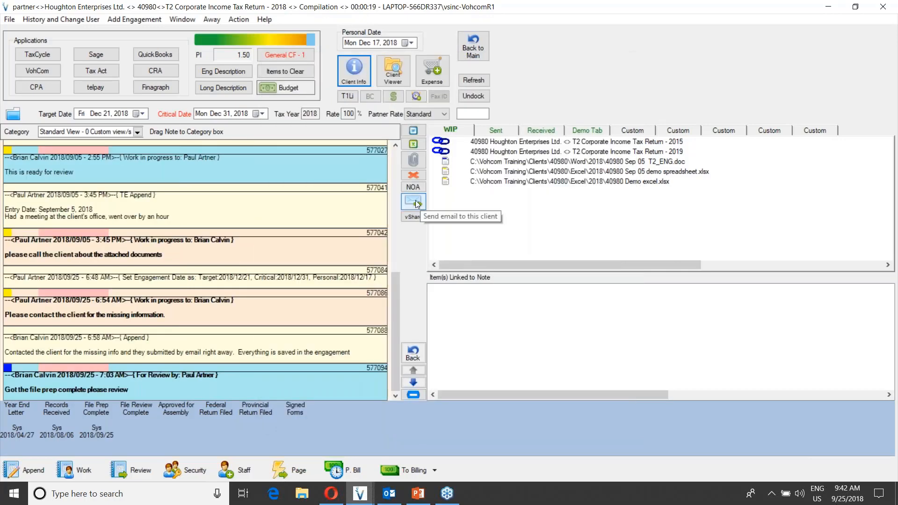
# Step: Start an email to Houghton Enterprises Ltd., addressed to the last e-mail address listed for the client
pyautogui.click(415, 200)
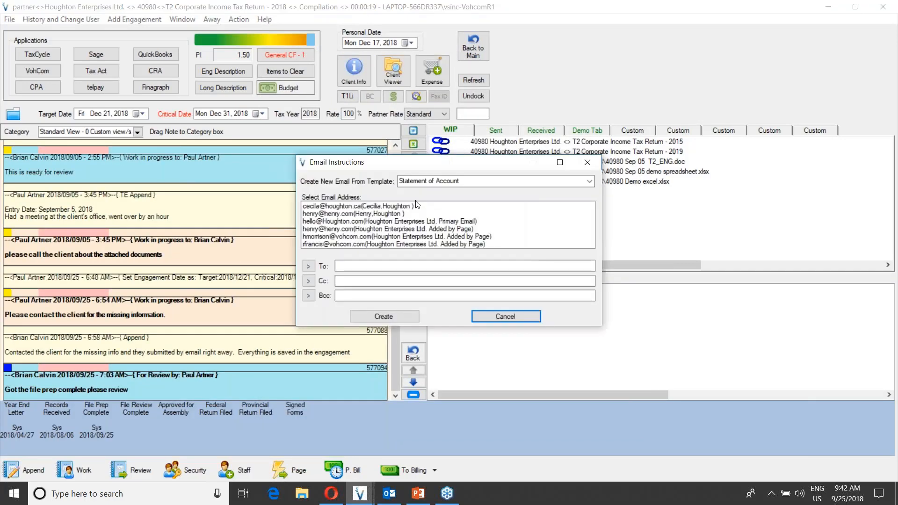
pyautogui.doubleClick(363, 244)
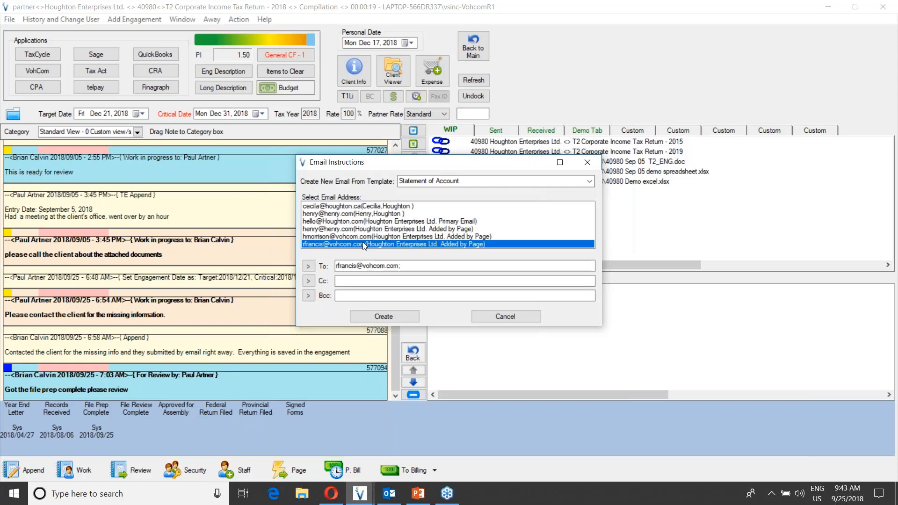
pyautogui.doubleClick(313, 245)
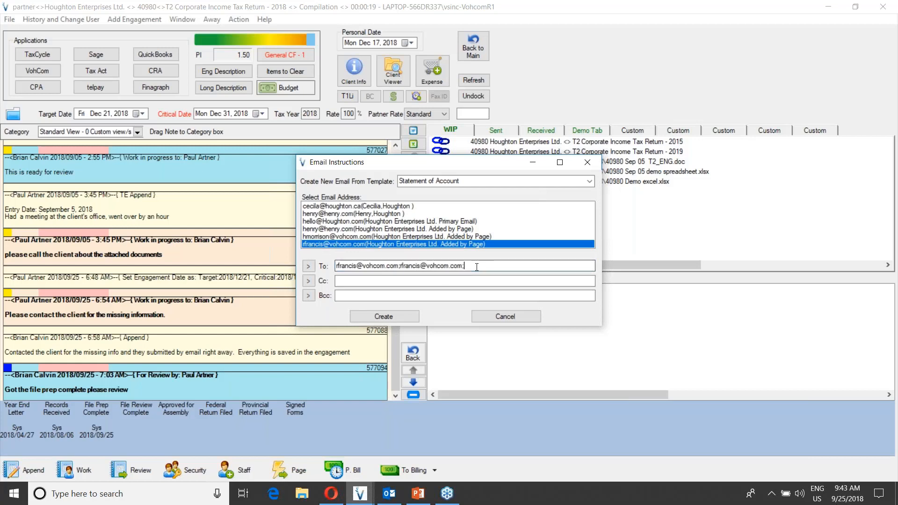
pyautogui.press('BackSpace')
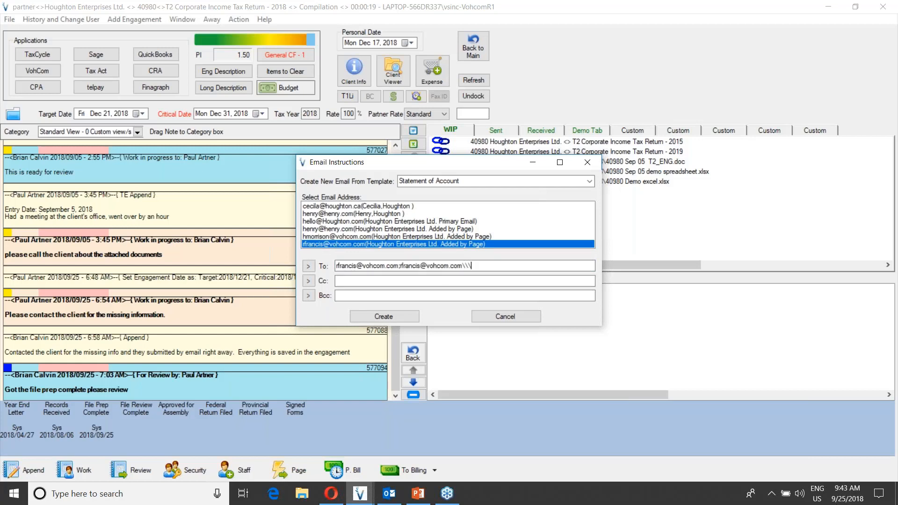
pyautogui.press('BackSpace')
pyautogui.press('BackSpace')
pyautogui.press('BackSpace')
pyautogui.press('BackSpace')
pyautogui.press('BackSpace')
pyautogui.press('BackSpace')
pyautogui.press('BackSpace')
pyautogui.press('BackSpace')
pyautogui.press('BackSpace')
pyautogui.press('BackSpace')
pyautogui.press('BackSpace')
pyautogui.press('BackSpace')
pyautogui.press('BackSpace')
pyautogui.press('BackSpace')
pyautogui.press('BackSpace')
pyautogui.press('BackSpace')
pyautogui.press('BackSpace')
pyautogui.press('BackSpace')
pyautogui.press('BackSpace')
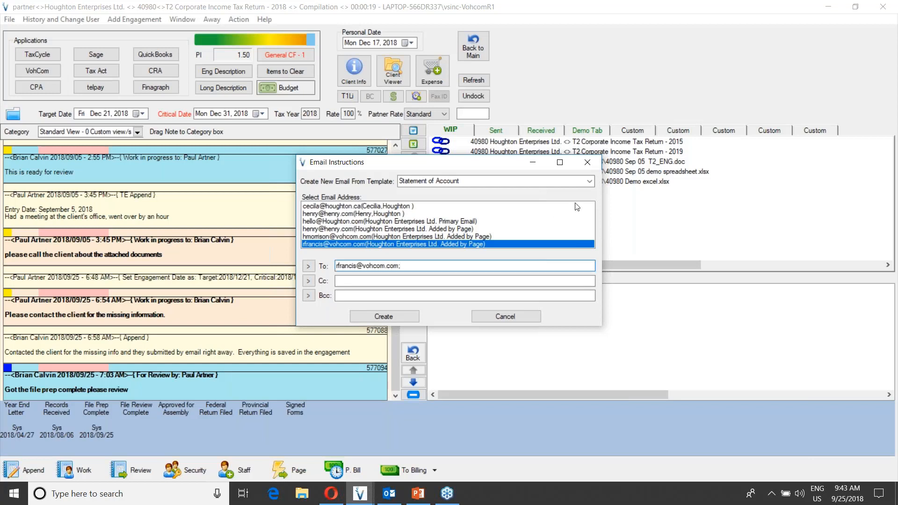
# Step: Create the client email from the Request Files template
pyautogui.click(587, 187)
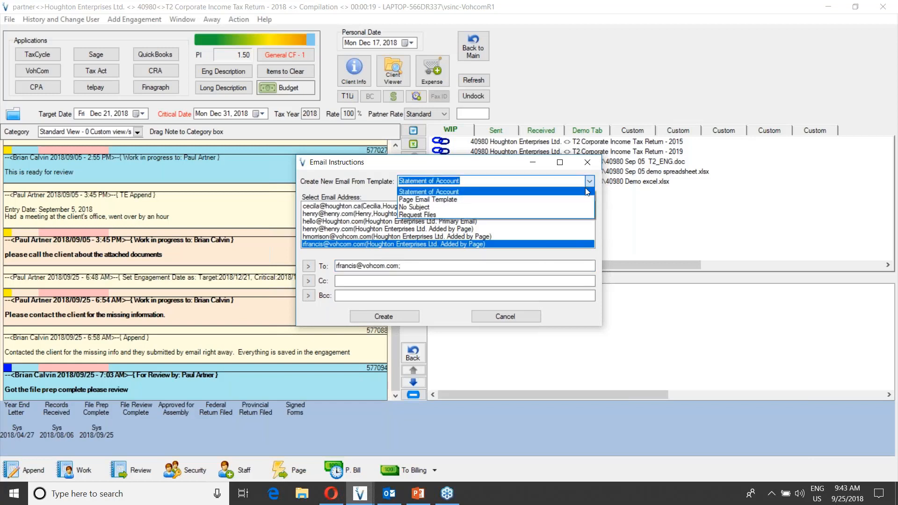
pyautogui.click(554, 214)
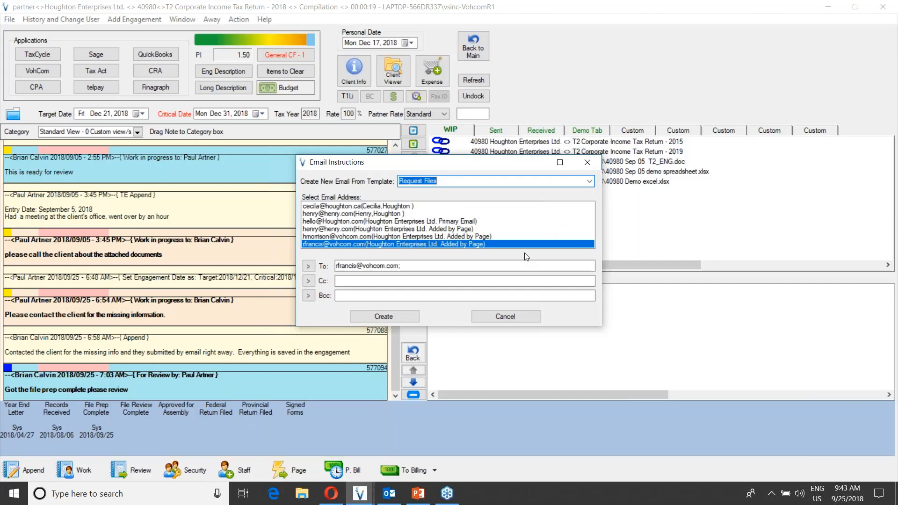
pyautogui.click(397, 318)
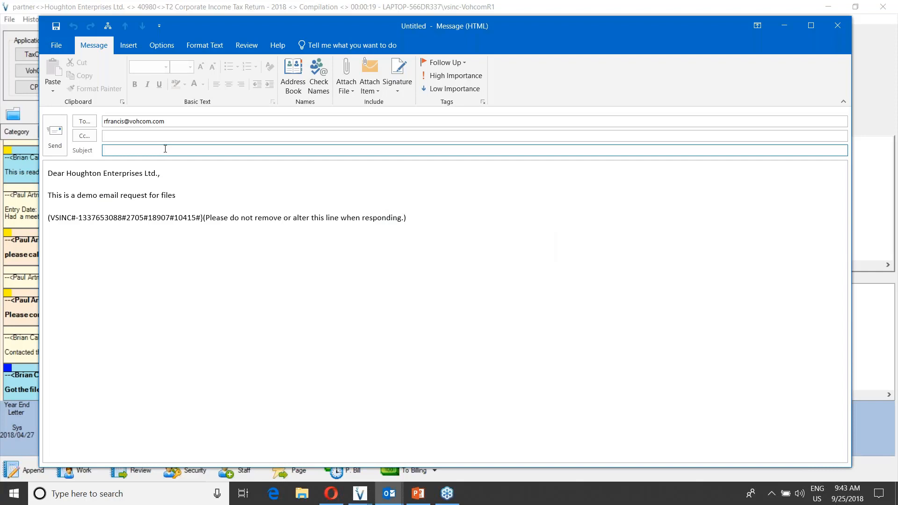
# Step: Give the message the subject "Demo email" and send it without an attachment
pyautogui.write('Demo email')
pyautogui.click(53, 141)
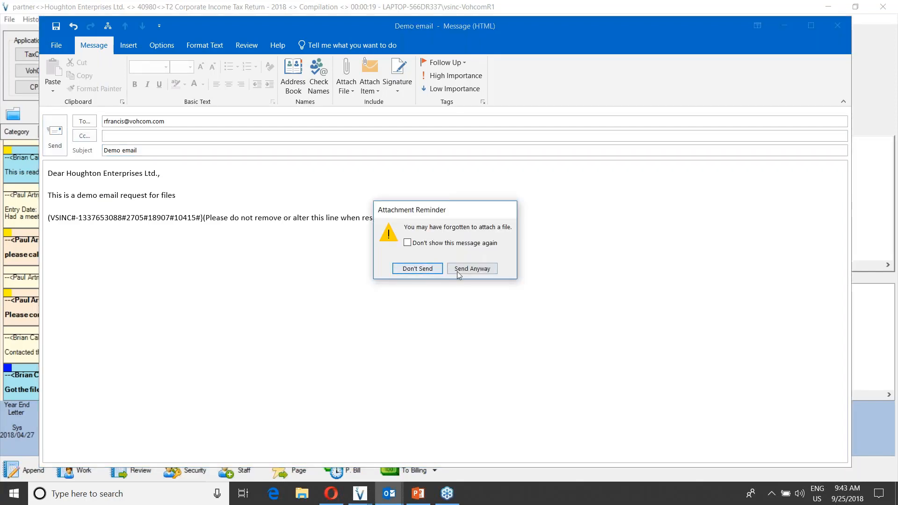
pyautogui.click(471, 269)
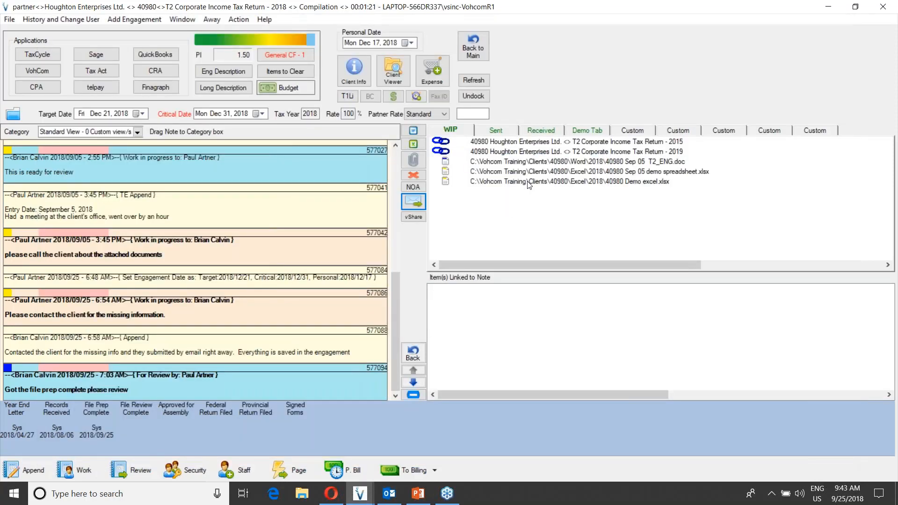
# Step: Start an email with the Sep 05 demo spreadsheet and Demo excel workbooks attached, addressed to the last listed e-mail address
pyautogui.click(496, 182)
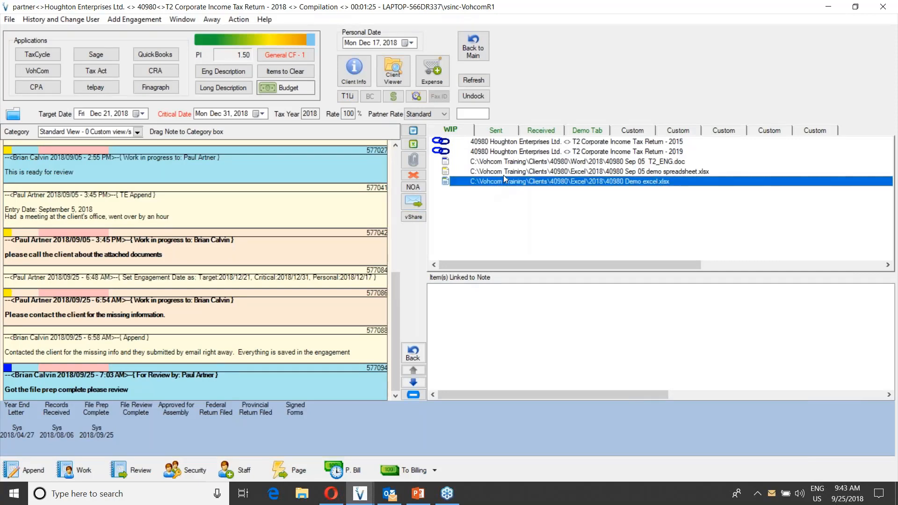
pyautogui.keyDown('shift'); pyautogui.click(503, 171); pyautogui.keyUp('shift')
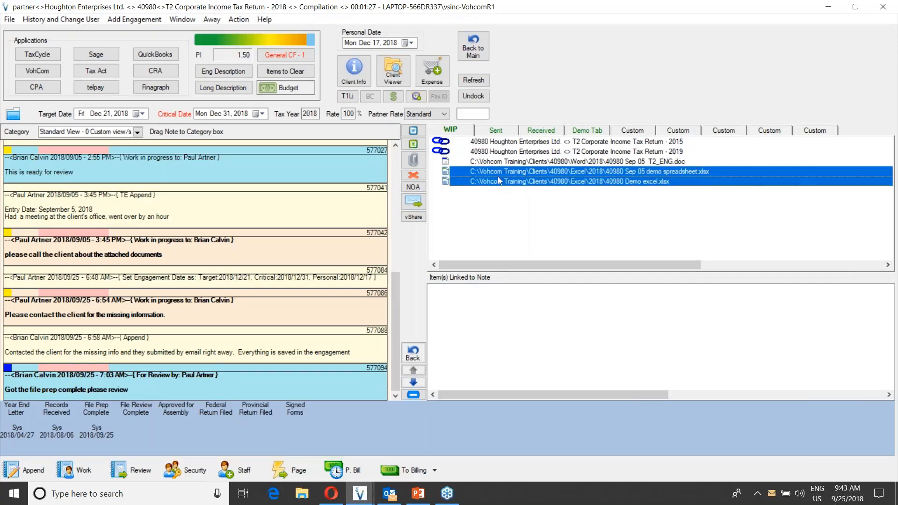
pyautogui.rightClick(498, 178)
pyautogui.click(536, 275)
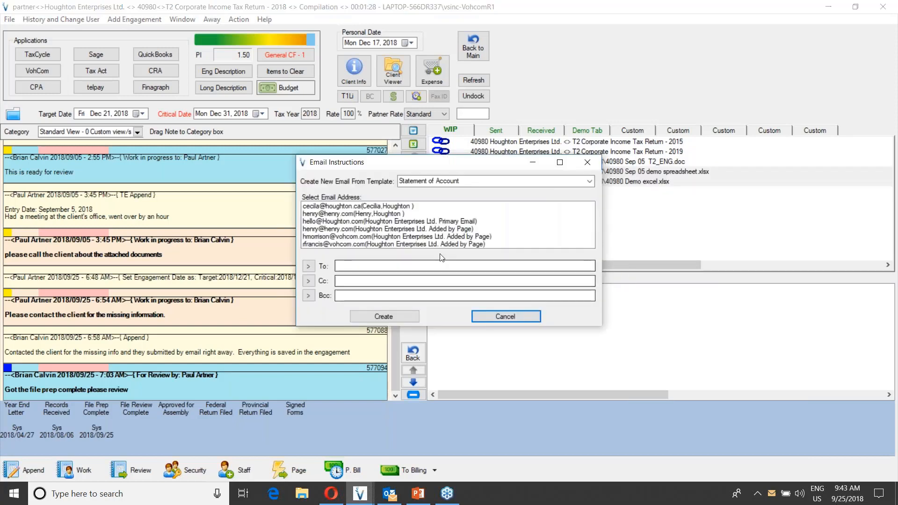
pyautogui.click(322, 245)
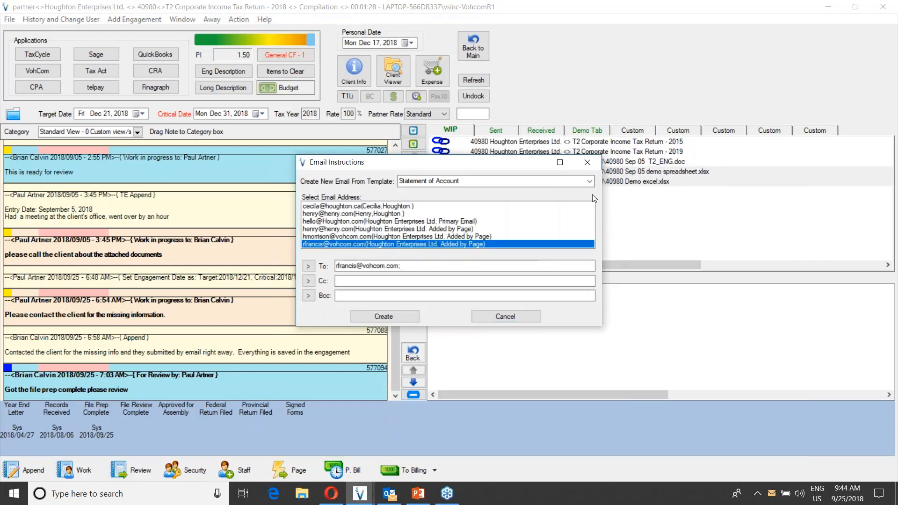
# Step: Create the email from the Page Email Template, give it the subject "demo subject 2" and send it
pyautogui.click(588, 182)
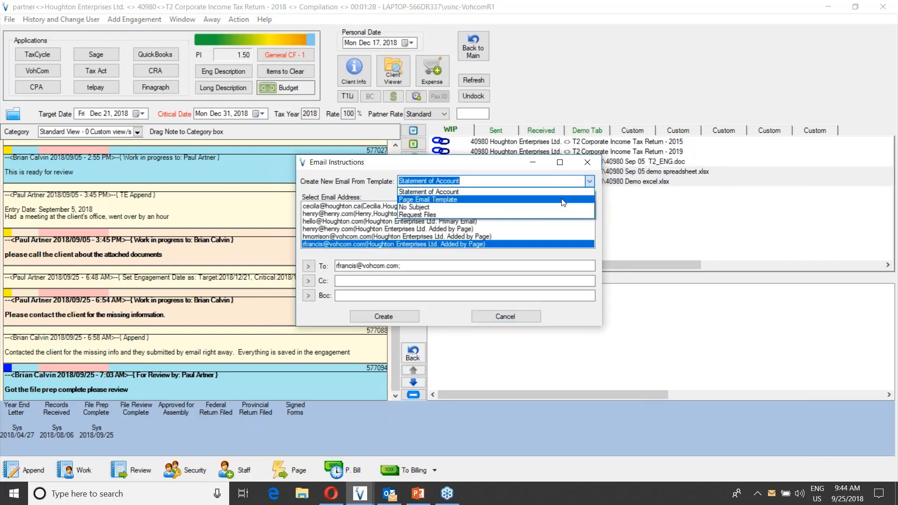
pyautogui.click(563, 202)
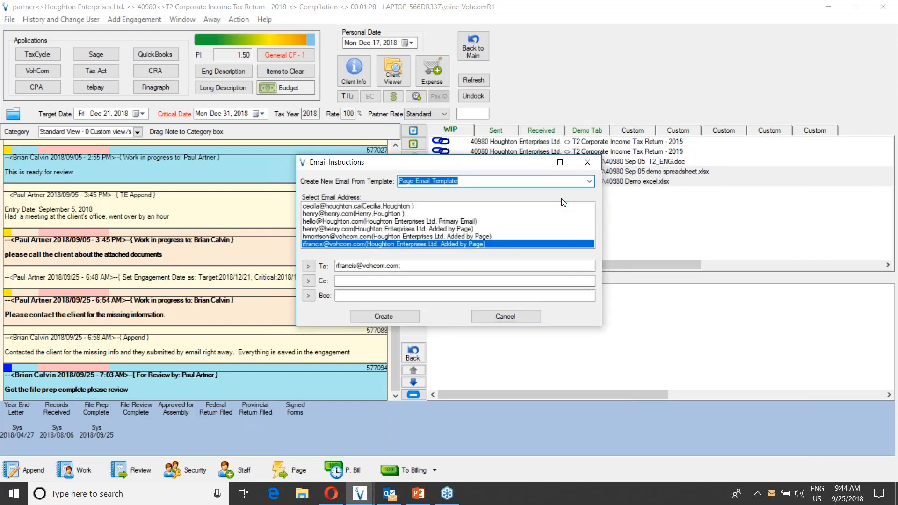
pyautogui.click(387, 316)
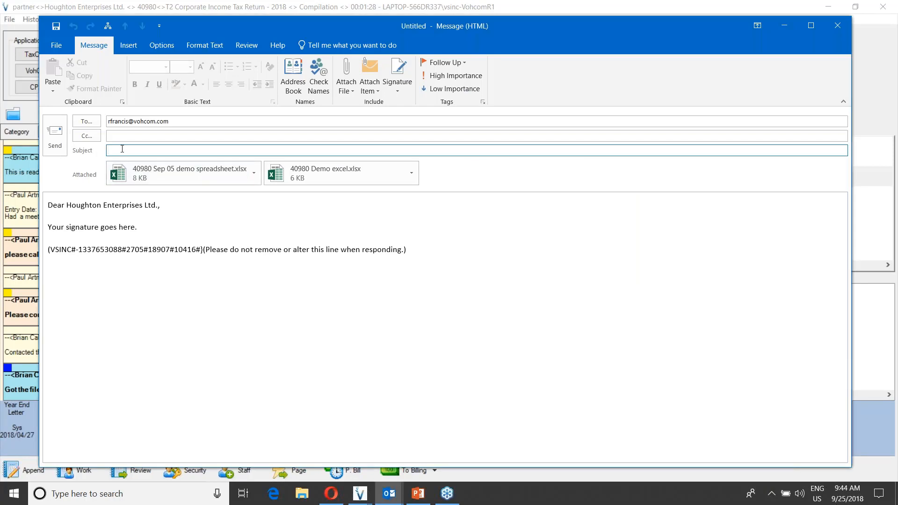
pyautogui.write('demo subject 2')
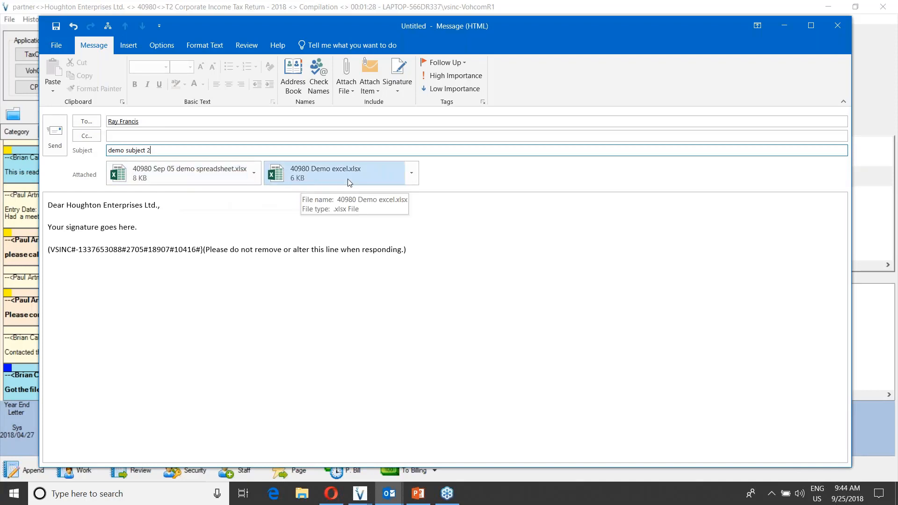
pyautogui.click(60, 137)
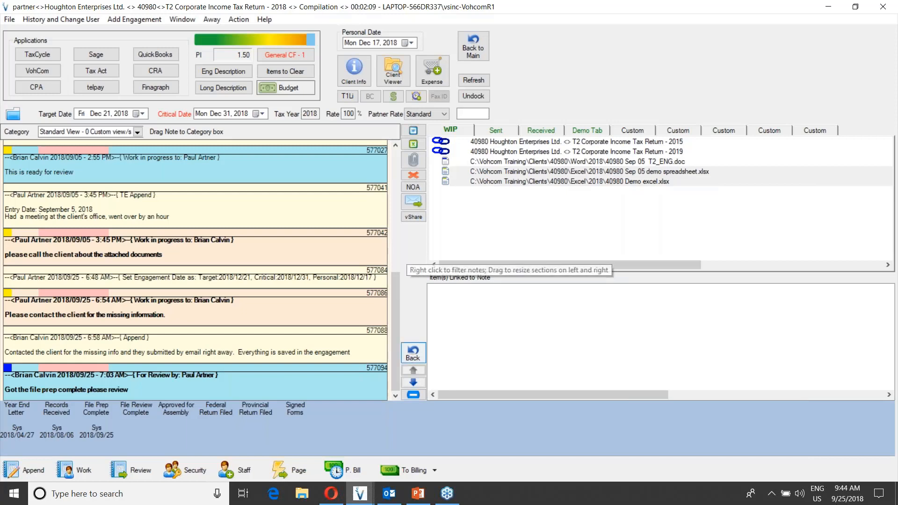
# Step: In Outlook, open the message "RE: Demonstration Email 1", bring up its VohCom Save Email form and highlight the tracking code in the preview
pyautogui.click(391, 494)
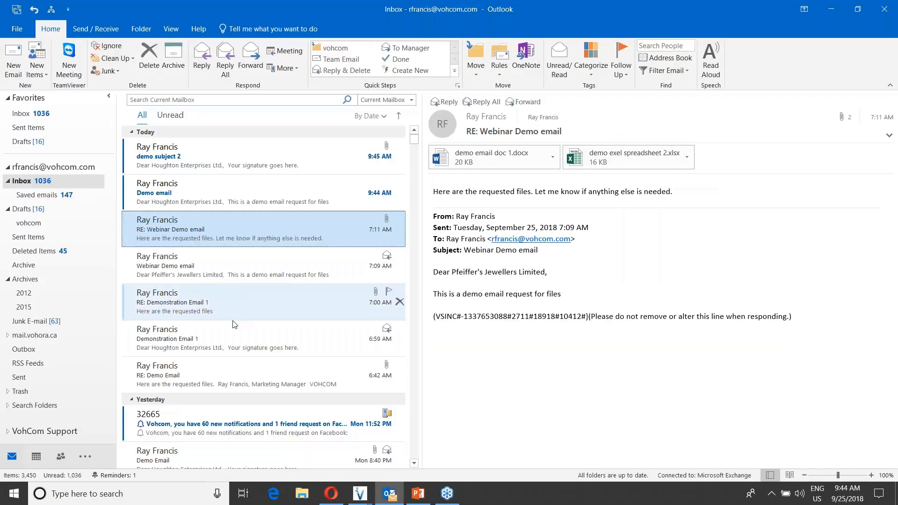
pyautogui.doubleClick(232, 308)
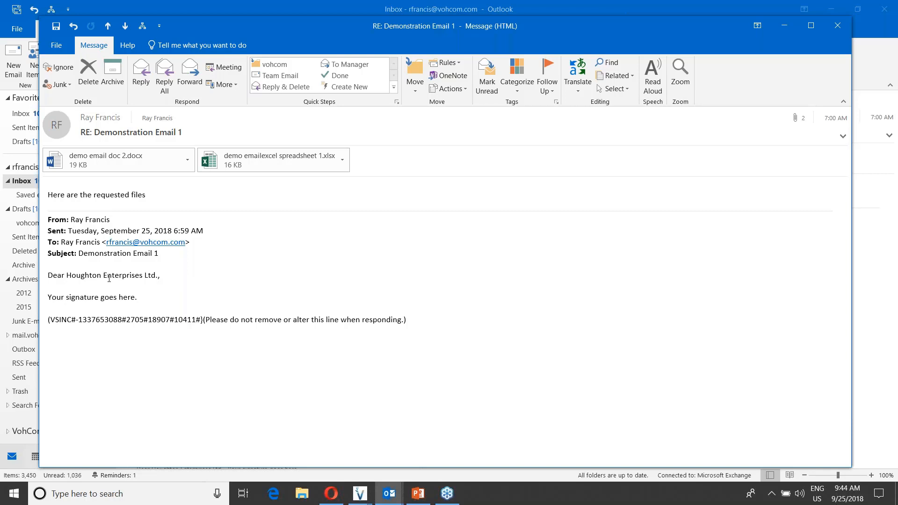
pyautogui.click(143, 28)
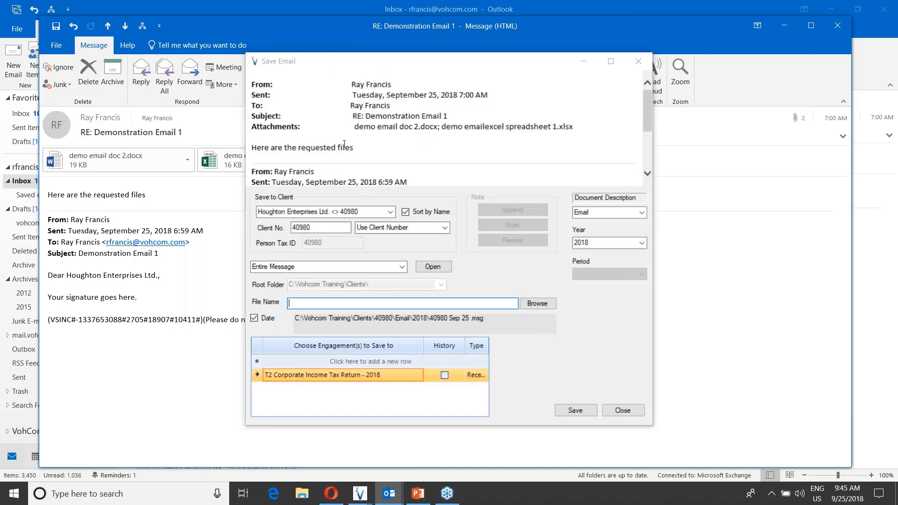
pyautogui.scroll(-3, 321, 126)
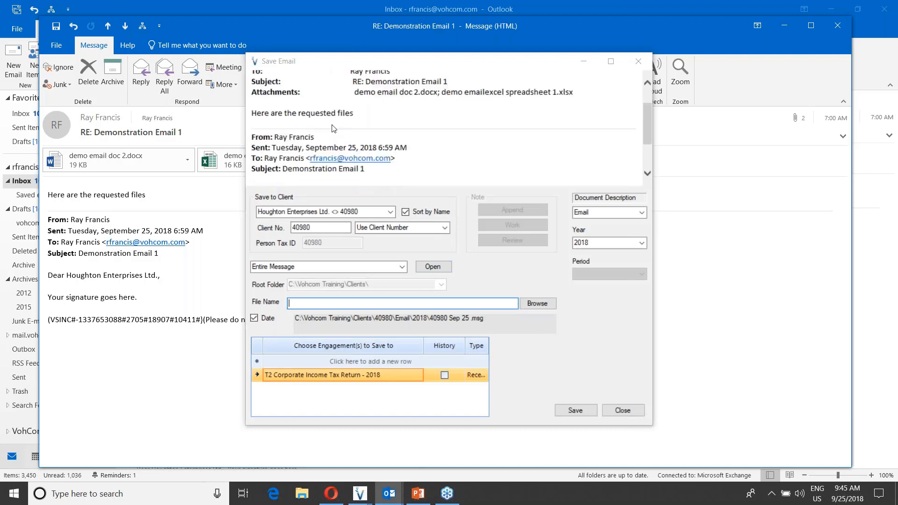
pyautogui.scroll(-1, 283, 101)
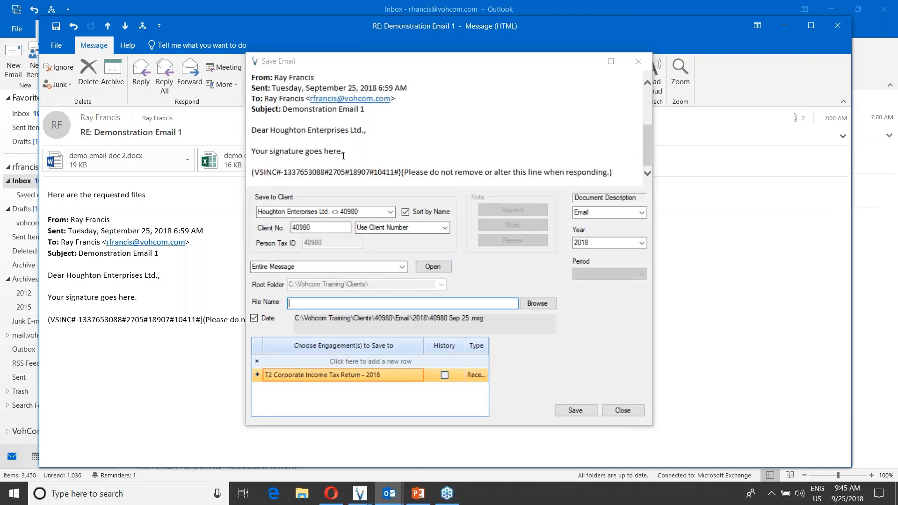
pyautogui.moveTo(255, 172); pyautogui.dragTo(397, 170)
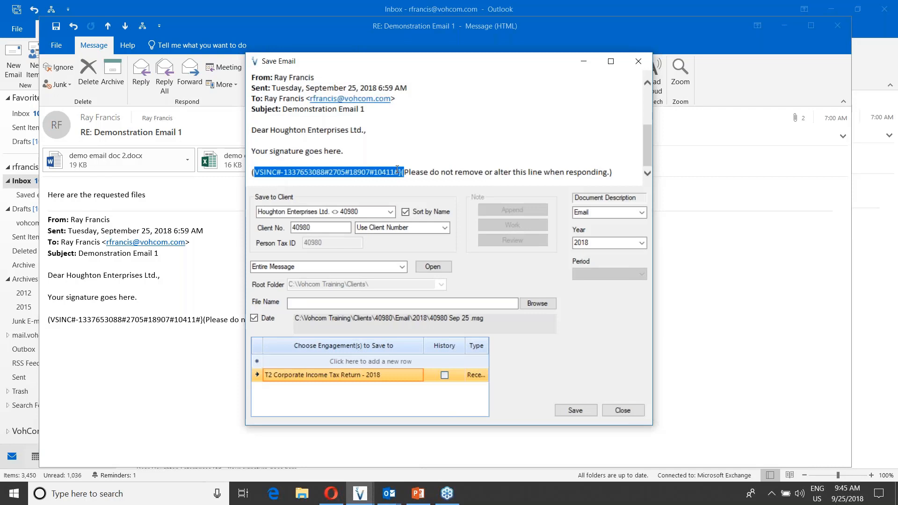
# Step: Save the entire message to the T2 Corporate Income Tax Return - 2018 engagement with the file name "demo sept 25 webinar"
pyautogui.click(360, 302)
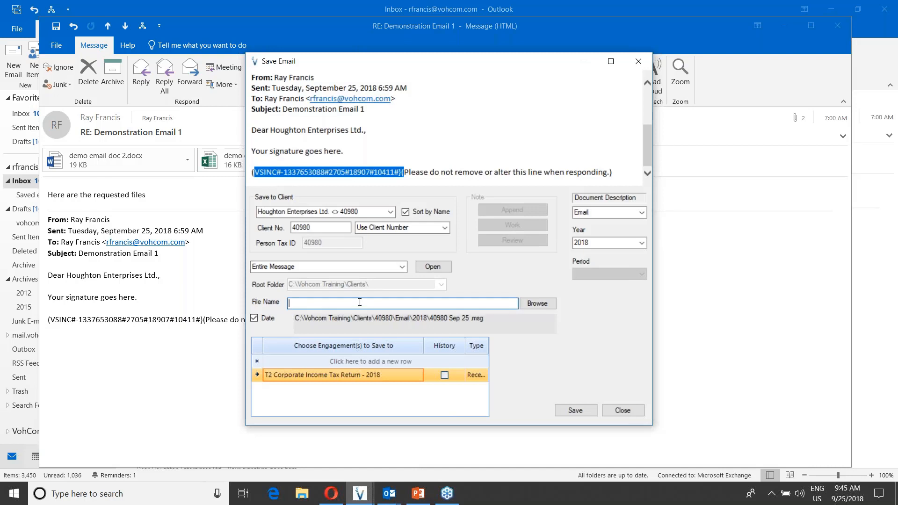
pyautogui.write('demo sept 2')
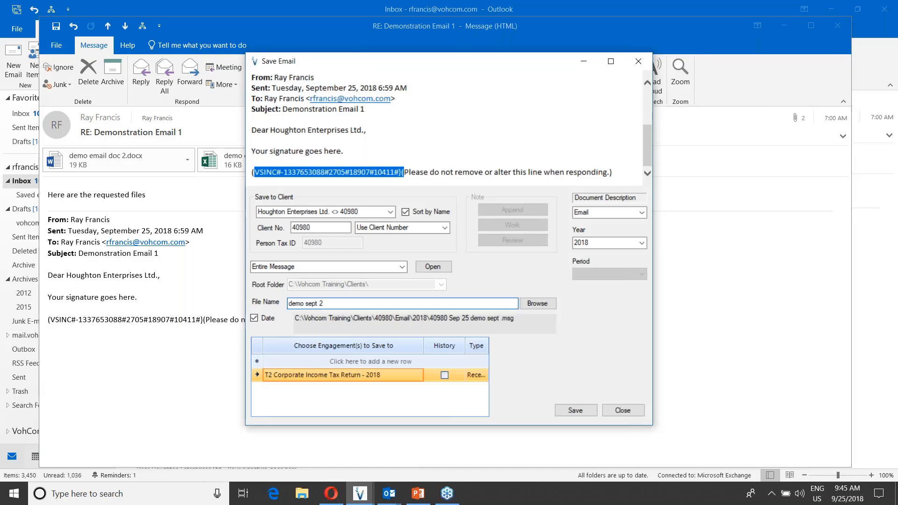
pyautogui.write('5 webinar')
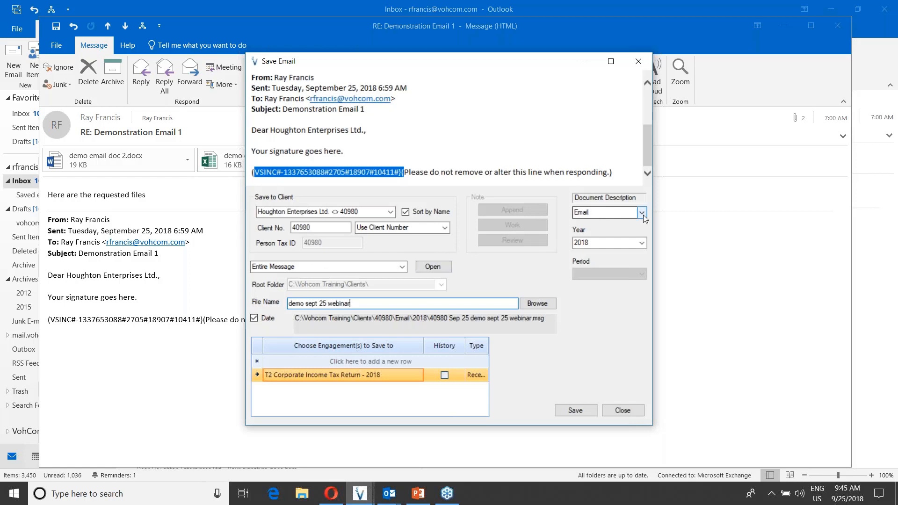
pyautogui.click(583, 411)
# Step: Save the attachment demo email doc 2.docx to the engagement with the file name "demo sept 25 doc"
pyautogui.click(402, 267)
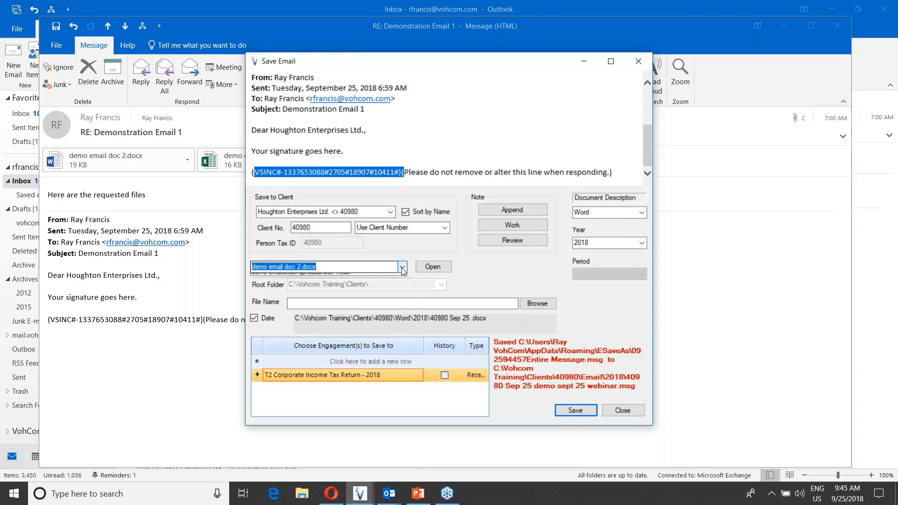
pyautogui.click(386, 278)
pyautogui.click(376, 303)
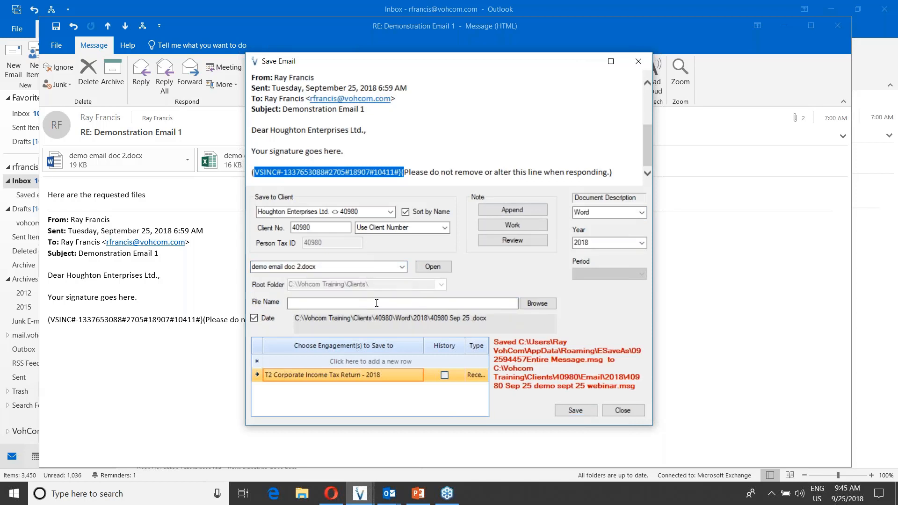
pyautogui.write('demo sept')
pyautogui.write('25 doc')
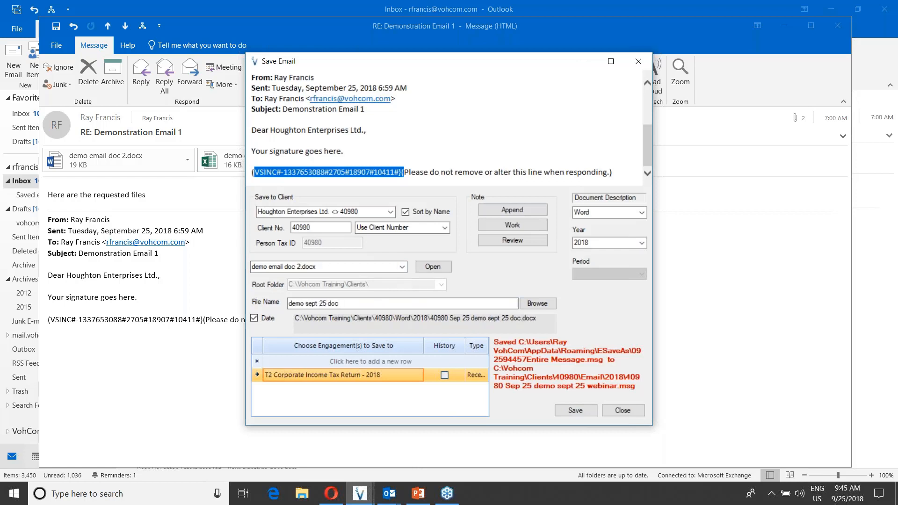
pyautogui.click(564, 412)
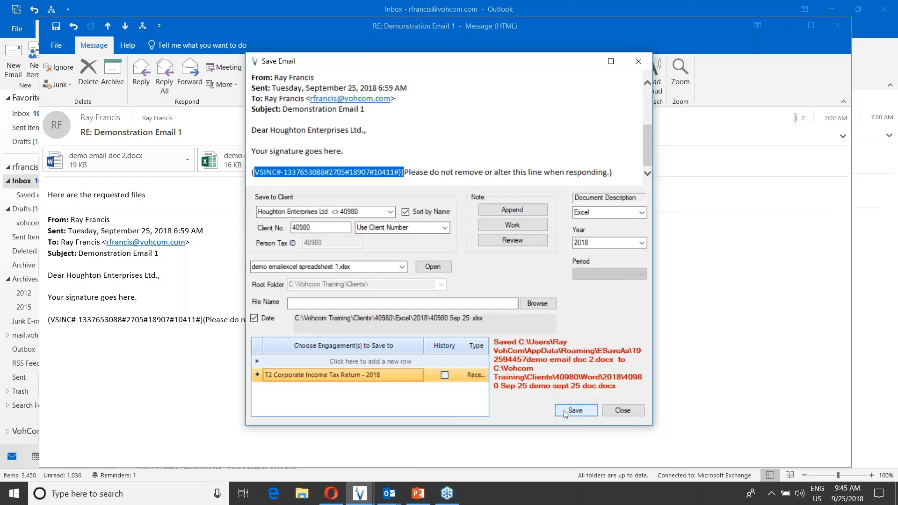
# Step: Save the attached Excel spreadsheet to the engagement as "demo spreadsheet sept 25" and close the Save Email form
pyautogui.click(414, 306)
pyautogui.write('demo')
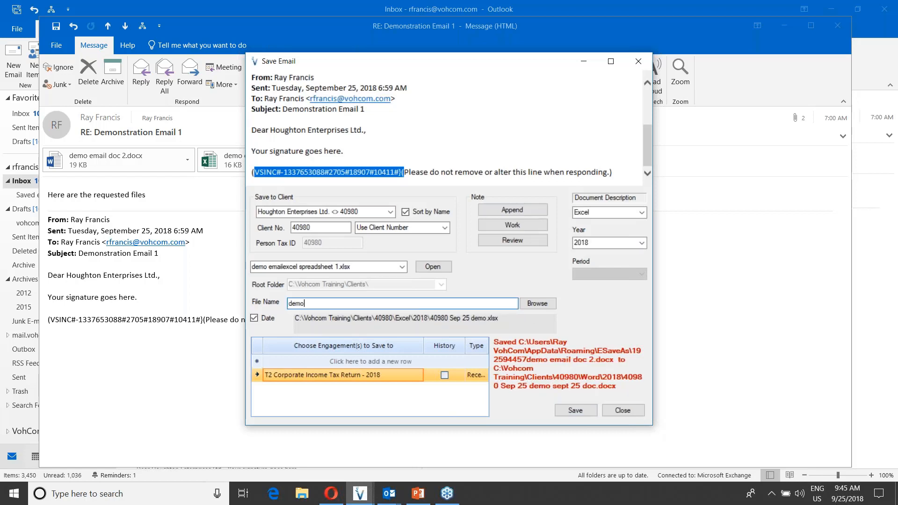
pyautogui.write(' spreadsheet ')
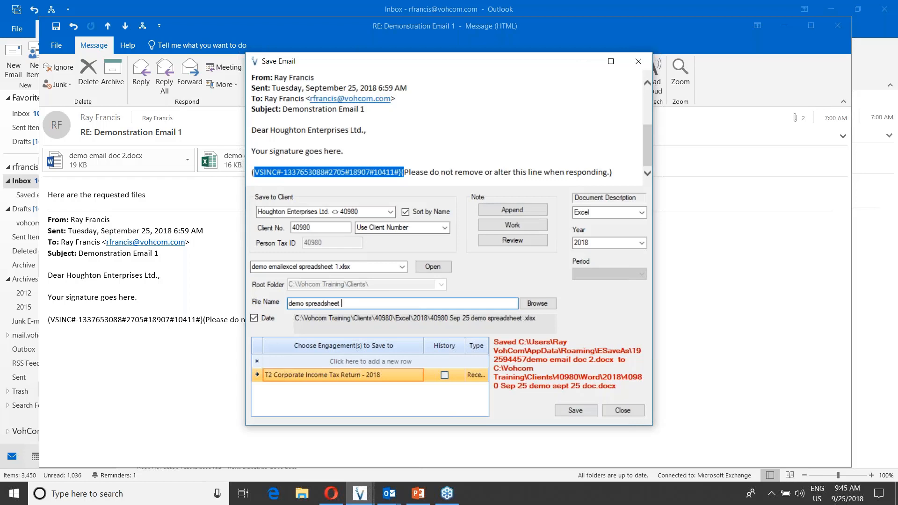
pyautogui.write('sept 25')
pyautogui.click(578, 412)
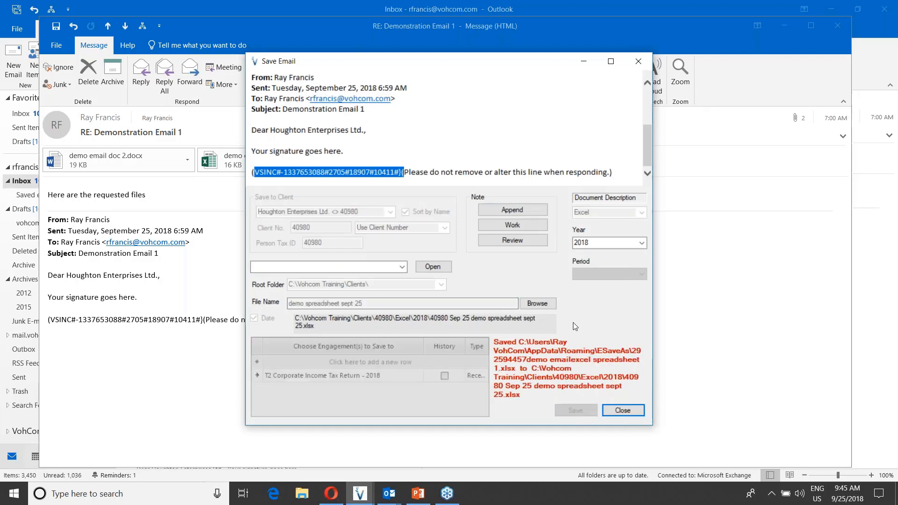
pyautogui.click(638, 66)
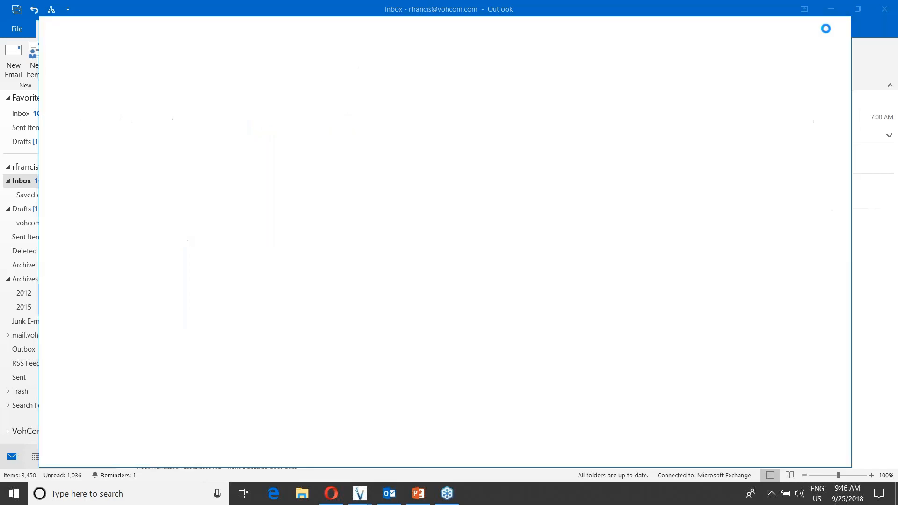
# Step: Switch to the Houghton Enterprises engagement in VohCom, refresh it, and view the saved "demo sept 25 webinar" email among the received items
pyautogui.click(359, 493)
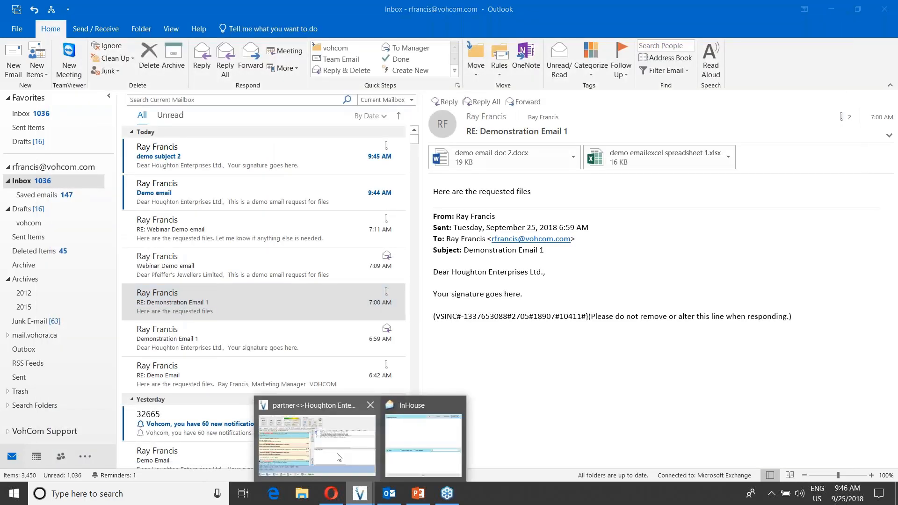
pyautogui.click(339, 457)
pyautogui.click(474, 83)
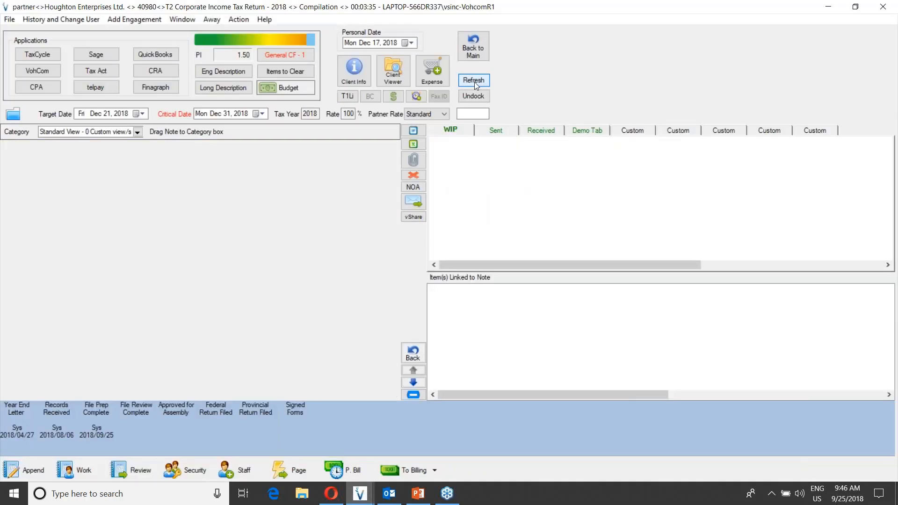
pyautogui.click(541, 130)
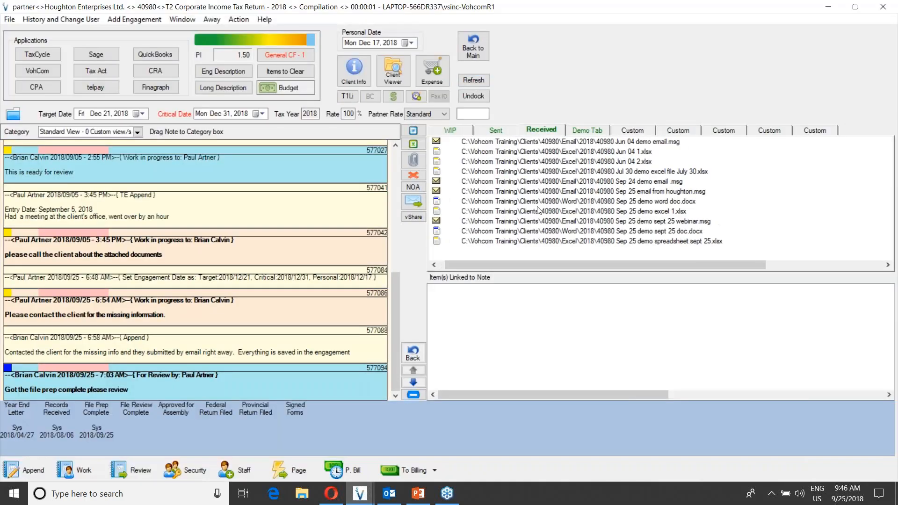
pyautogui.doubleClick(512, 224)
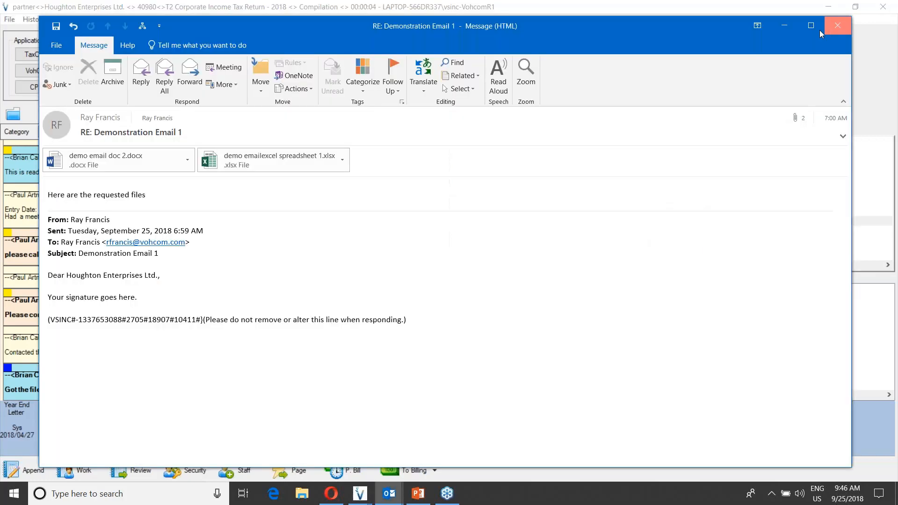
pyautogui.click(828, 27)
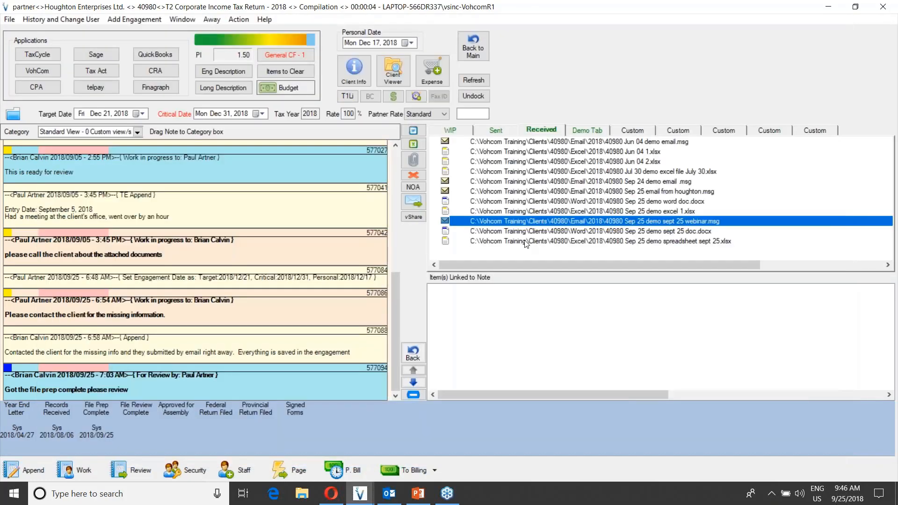
# Step: View the saved "demo sept 25 doc" Word document from the received items and close it
pyautogui.click(517, 231)
pyautogui.doubleClick(517, 231)
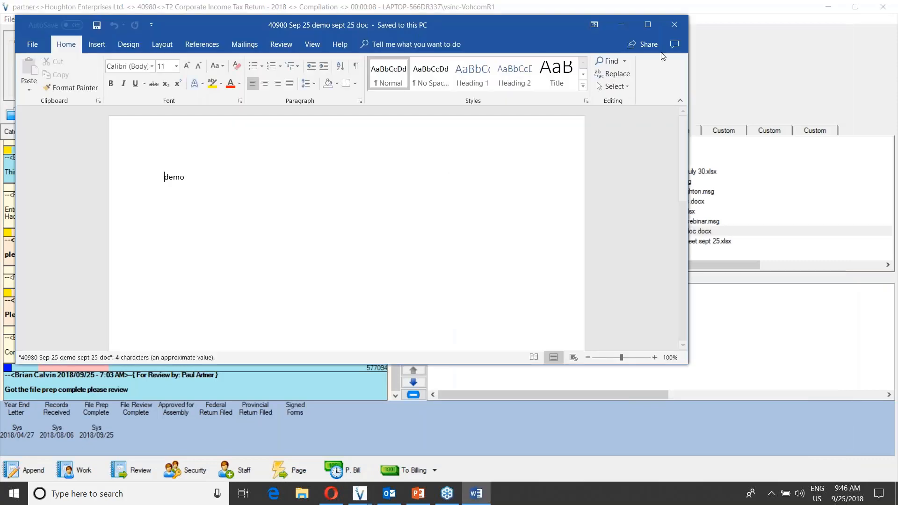
pyautogui.click(674, 26)
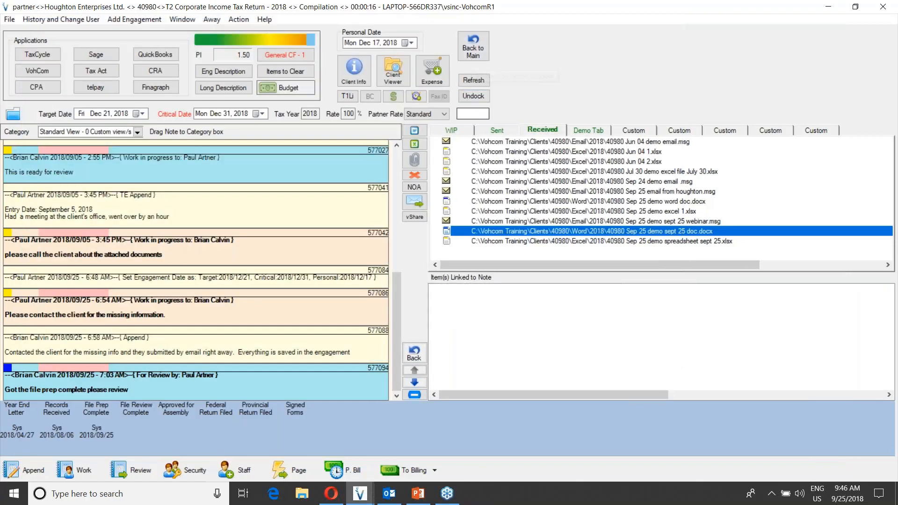
# Step: Select the "Sep 05 demo spreadsheet" and "Demo excel" workbooks among the WIP items and start uploading both to vShare
pyautogui.moveTo(418, 294); pyautogui.dragTo(410, 293)
pyautogui.click(455, 134)
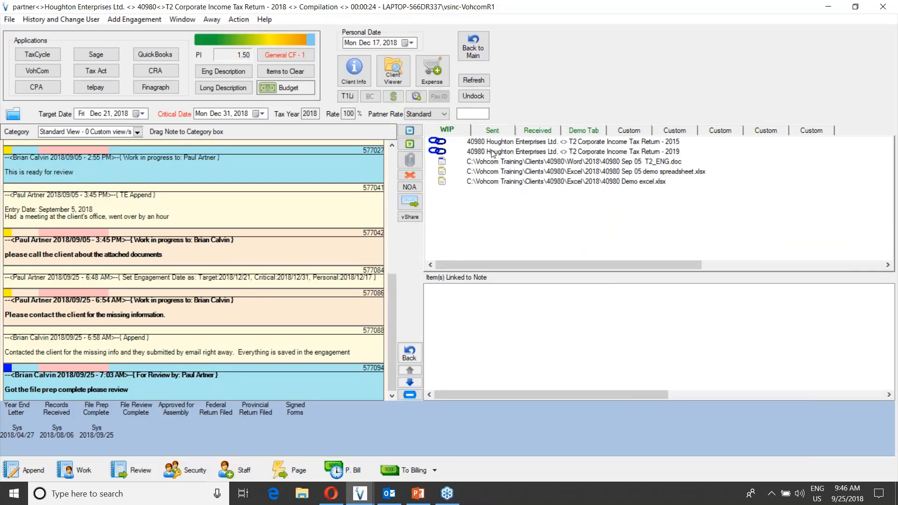
pyautogui.click(500, 172)
pyautogui.keyDown('shift'); pyautogui.click(500, 182); pyautogui.keyUp('shift')
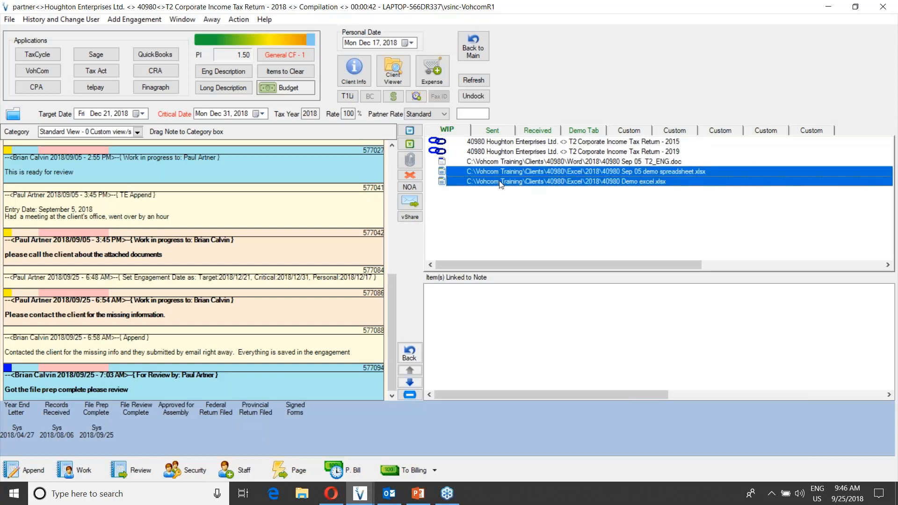
pyautogui.rightClick(487, 176)
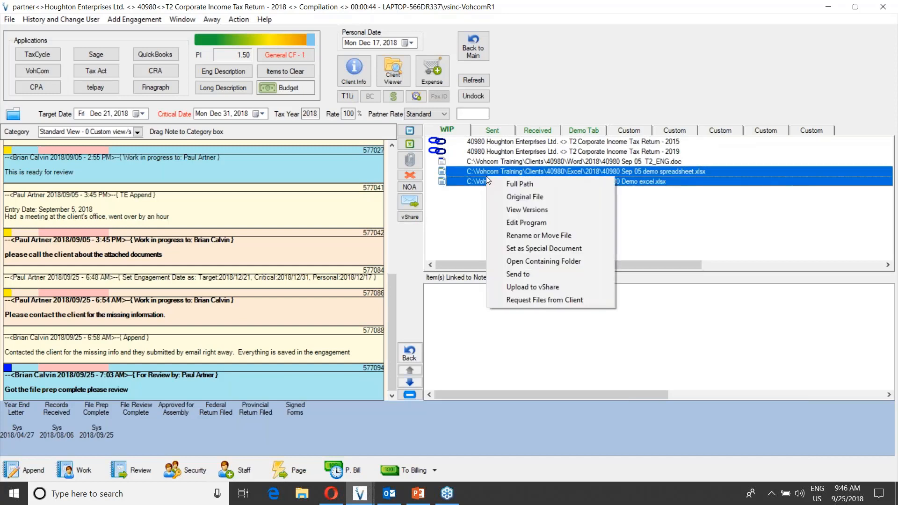
pyautogui.click(518, 286)
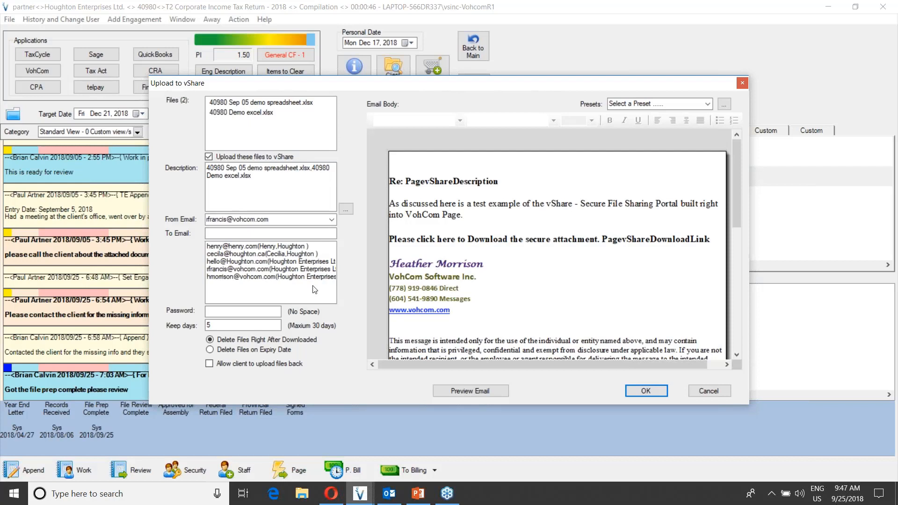
# Step: Add the fourth listed Houghton Enterprises contact e-mail as the recipient of the vShare upload
pyautogui.click(262, 313)
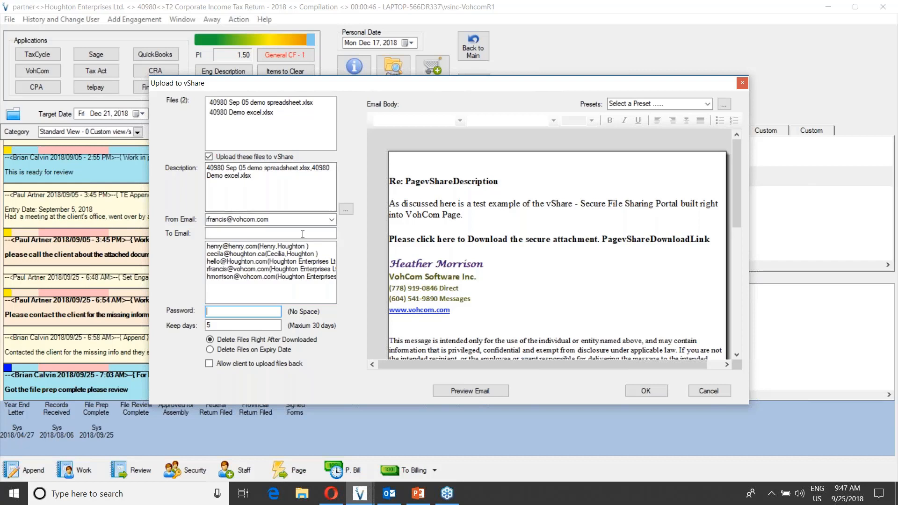
pyautogui.click(224, 270)
pyautogui.doubleClick(225, 271)
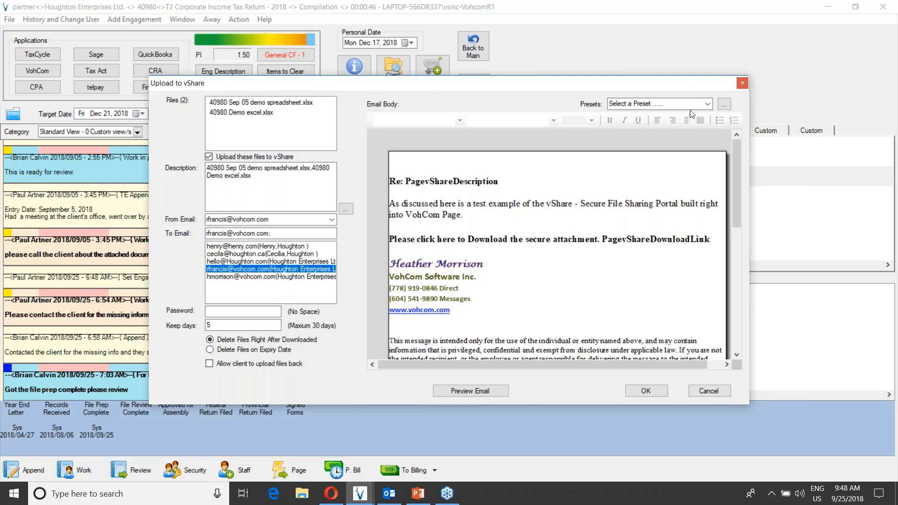
# Step: Apply the "Example - Requesting Documents" preset to the email body, preview the email, and submit the vShare upload
pyautogui.click(707, 104)
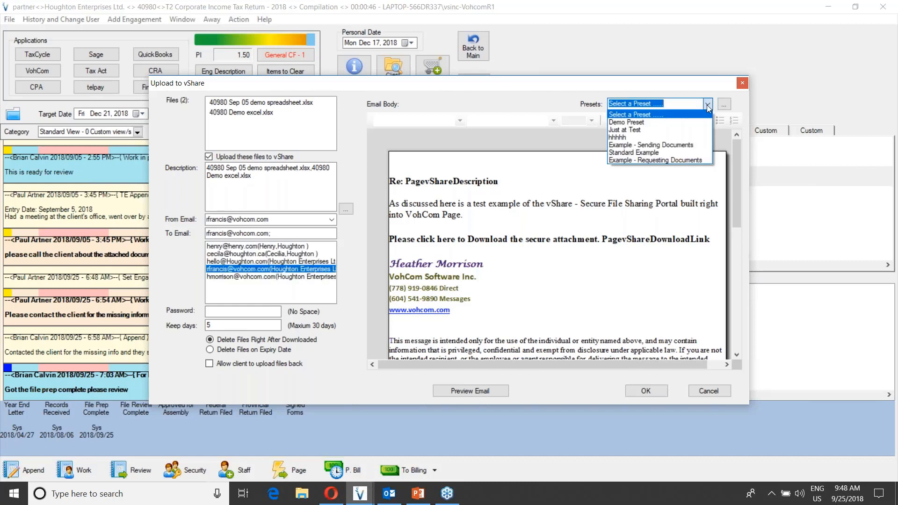
pyautogui.click(699, 159)
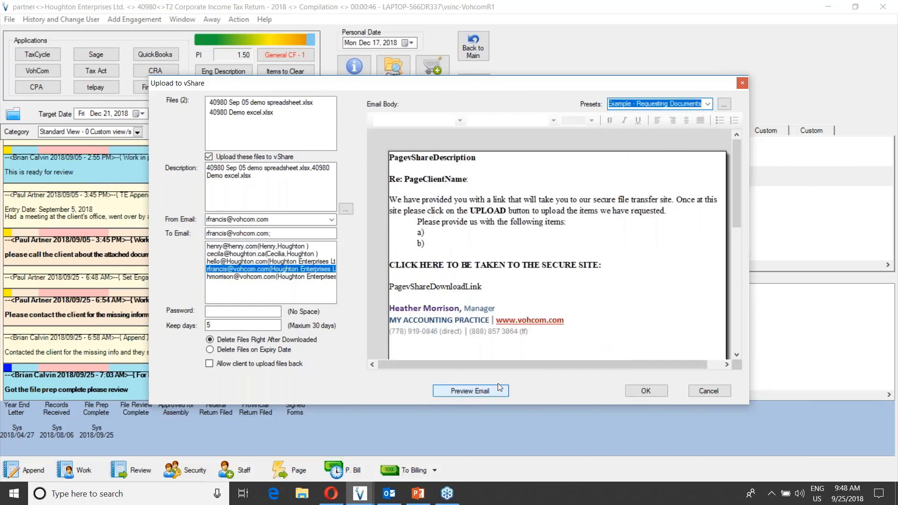
pyautogui.click(469, 393)
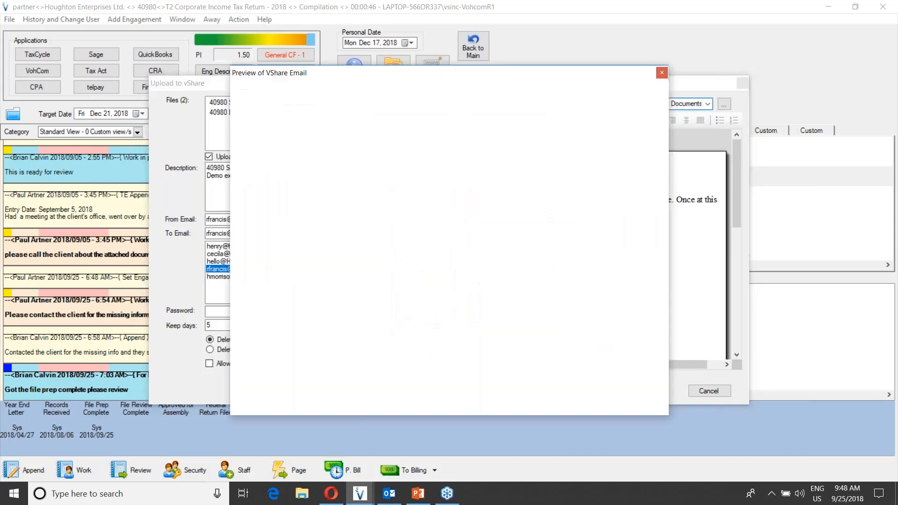
pyautogui.click(661, 74)
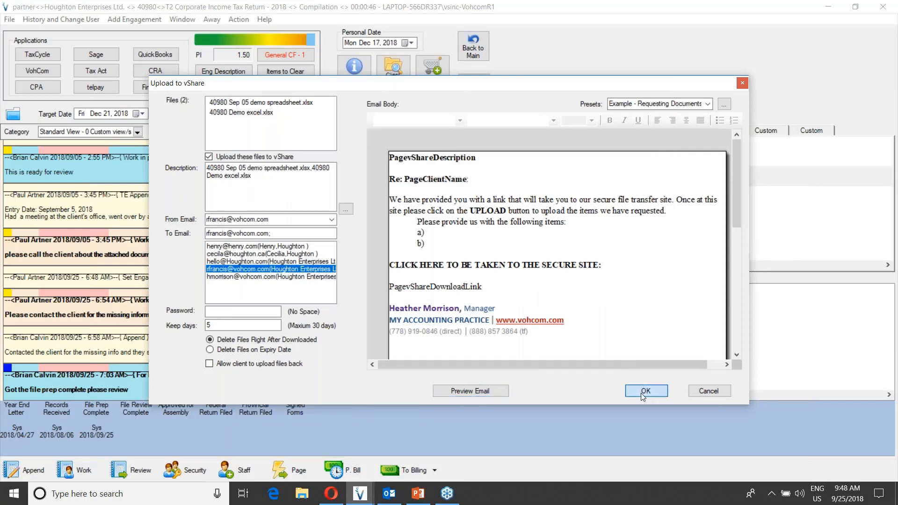
pyautogui.click(641, 393)
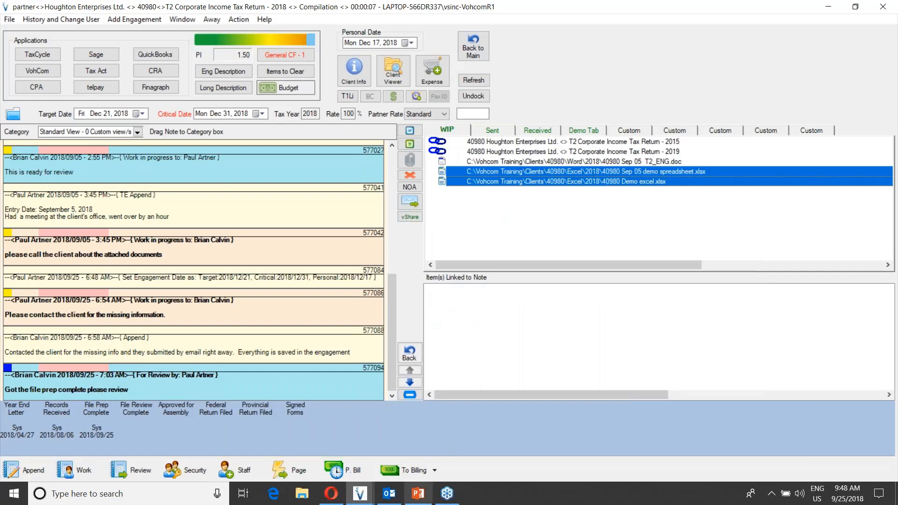
# Step: Switch to Outlook, follow the secure link in the "vShare File Delivery" email, and download the shared files as a zip
pyautogui.click(391, 500)
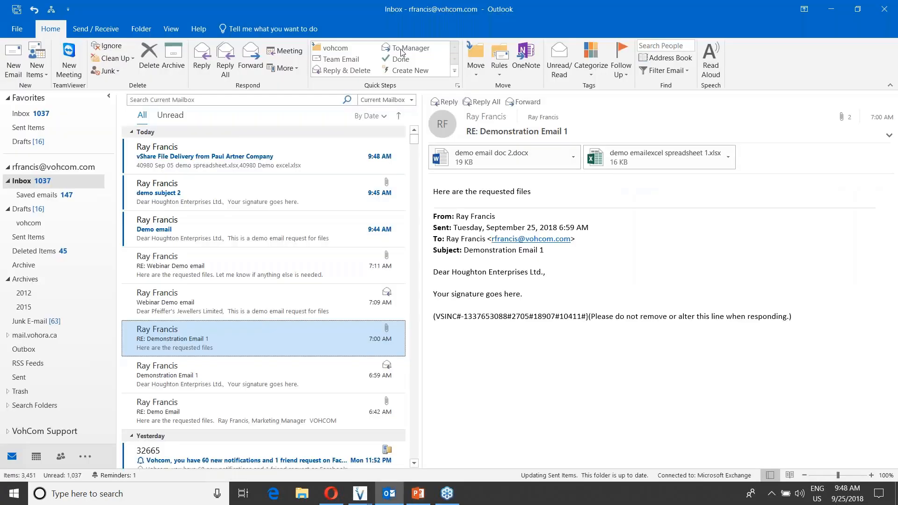
pyautogui.click(208, 162)
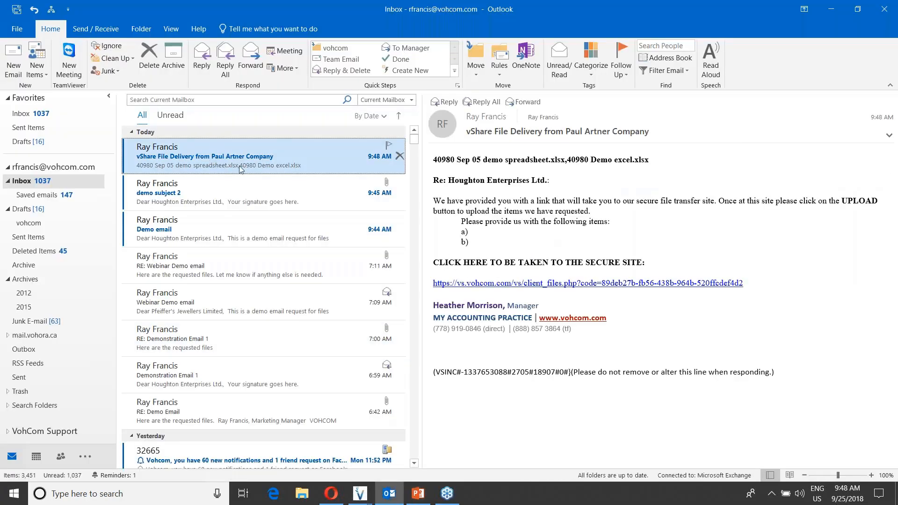
pyautogui.click(496, 285)
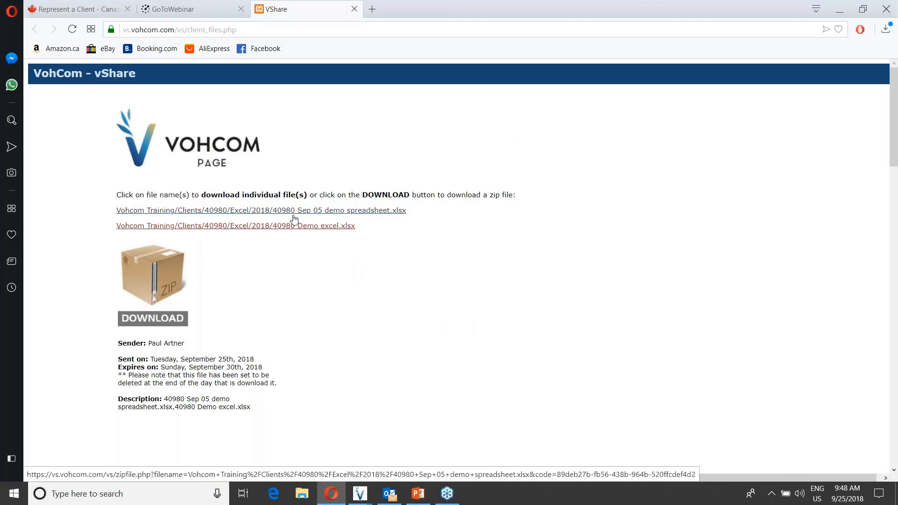
pyautogui.click(169, 320)
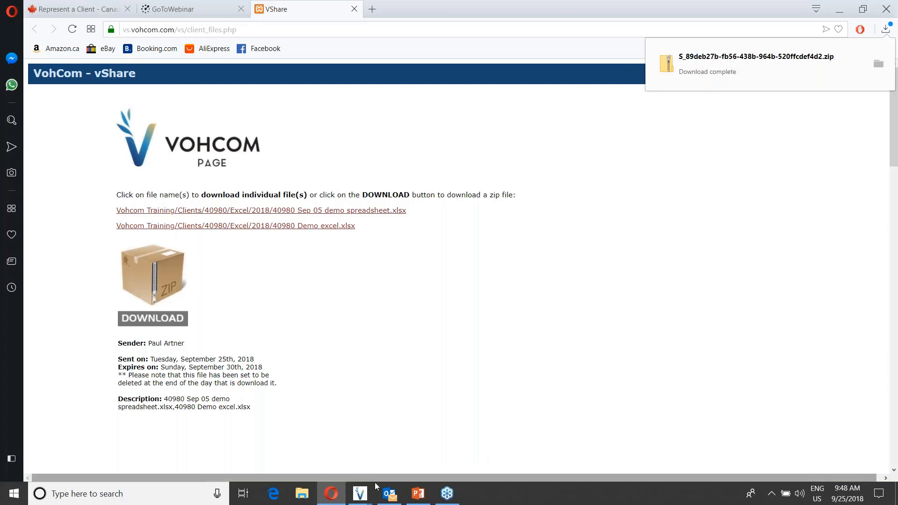
# Step: View the "vShare File delivery confirmation" email in Outlook and return to the Houghton Enterprises engagement in VohCom
pyautogui.click(386, 496)
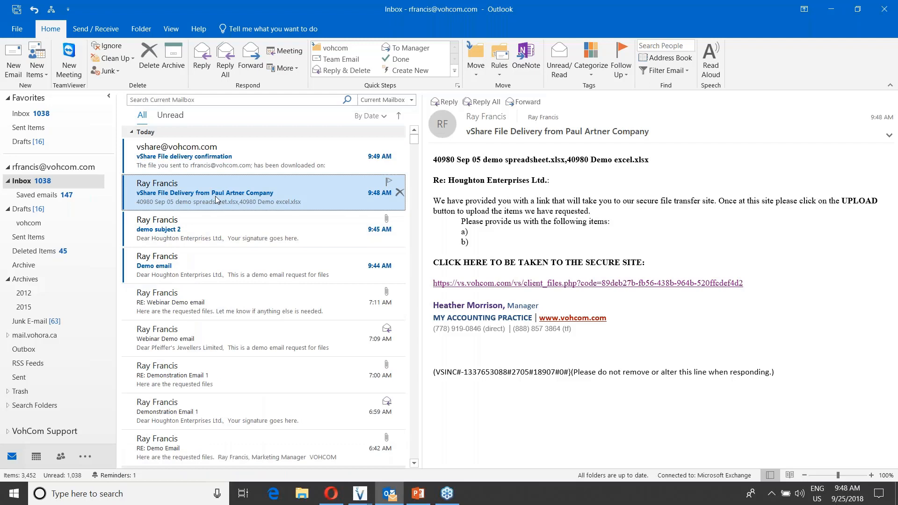
pyautogui.click(178, 161)
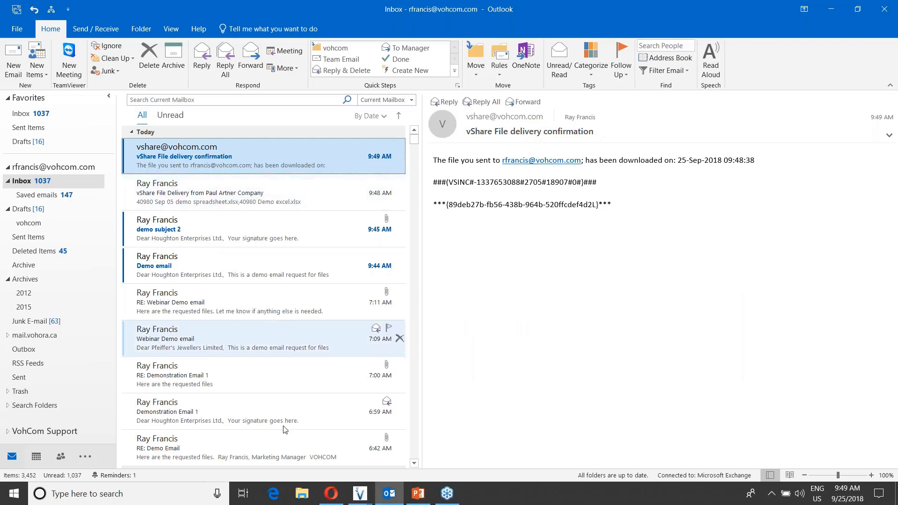
pyautogui.click(363, 497)
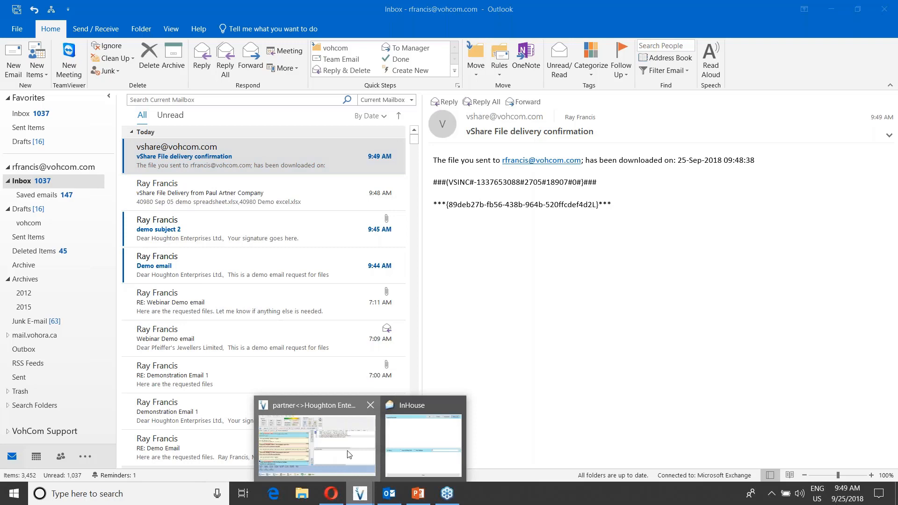
pyautogui.click(348, 454)
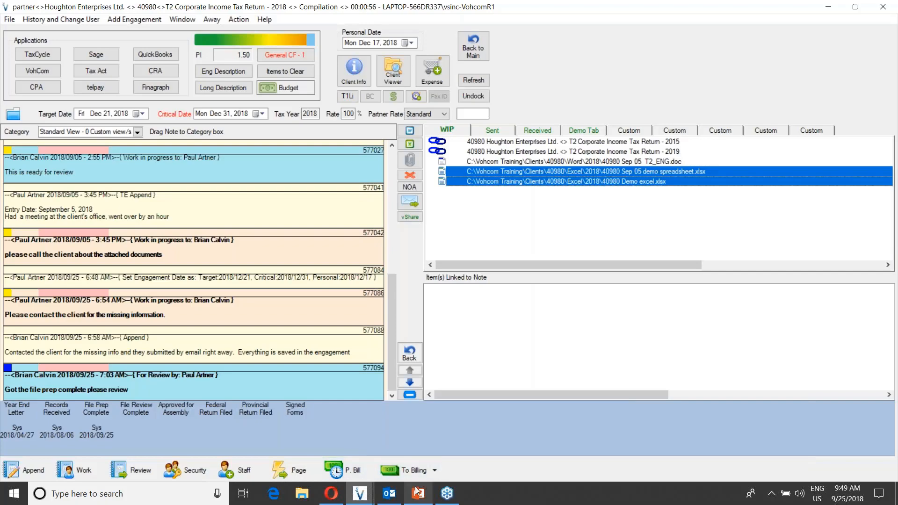
pyautogui.moveTo(416, 489)
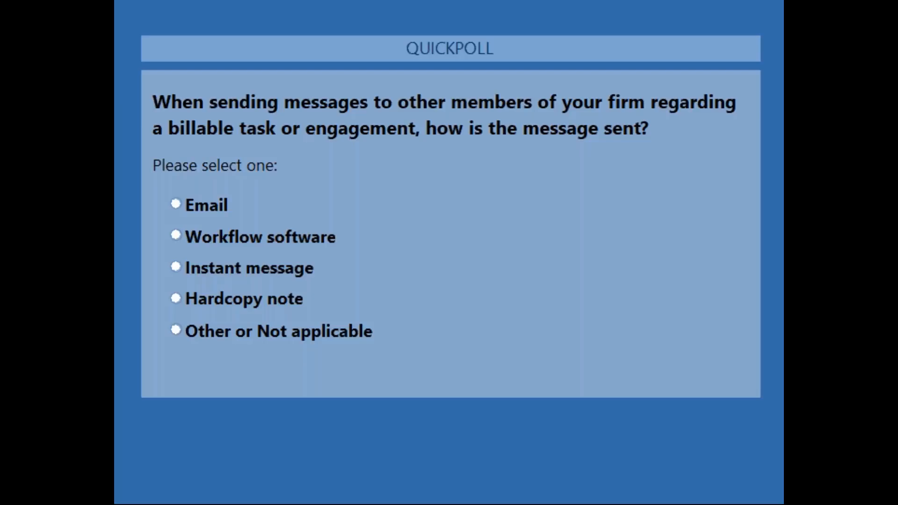